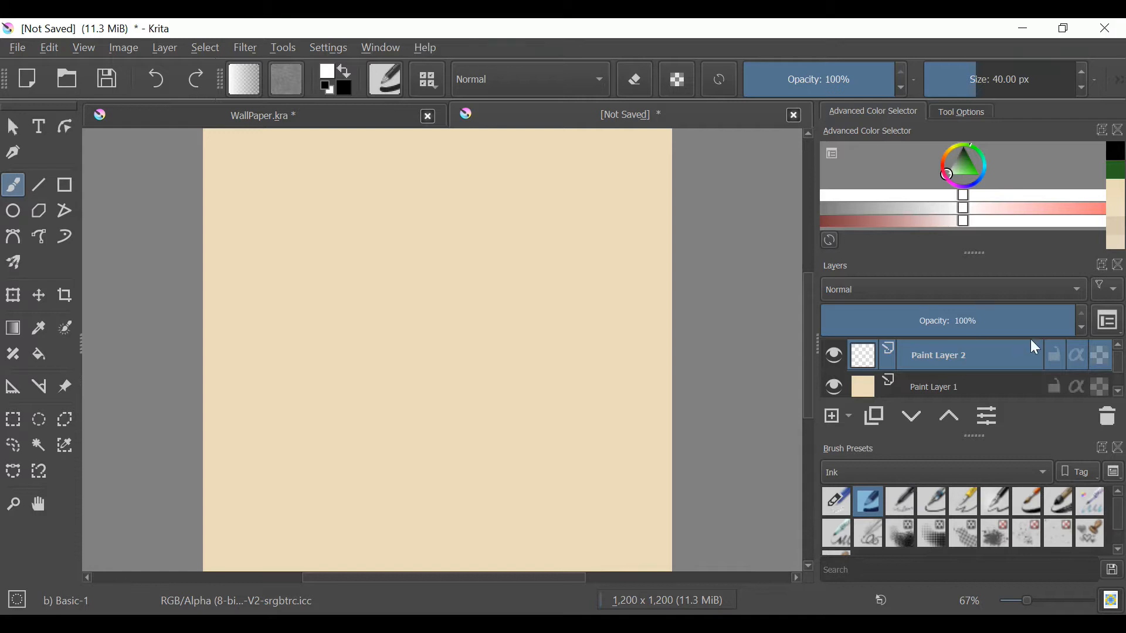
Dock Brush Presets above the toolbox and enlarge its area so that all the Ink presets fit
scroll(988, 358, "down", 1)
scroll(988, 366, "up", 1)
scroll(991, 366, "down", 1)
scroll(998, 367, "up", 1)
mouse_move(927, 450)
left_mouse_down()
mouse_move(856, 449)
mouse_move(585, 369)
mouse_move(565, 329)
mouse_move(219, 264)
mouse_move(186, 175)
mouse_move(405, 131)
mouse_move(58, 247)
mouse_move(17, 209)
mouse_move(169, 184)
mouse_move(68, 181)
mouse_move(944, 262)
mouse_move(707, 278)
mouse_move(183, 243)
mouse_move(84, 226)
mouse_move(80, 183)
mouse_move(41, 195)
mouse_move(38, 177)
left_mouse_up()
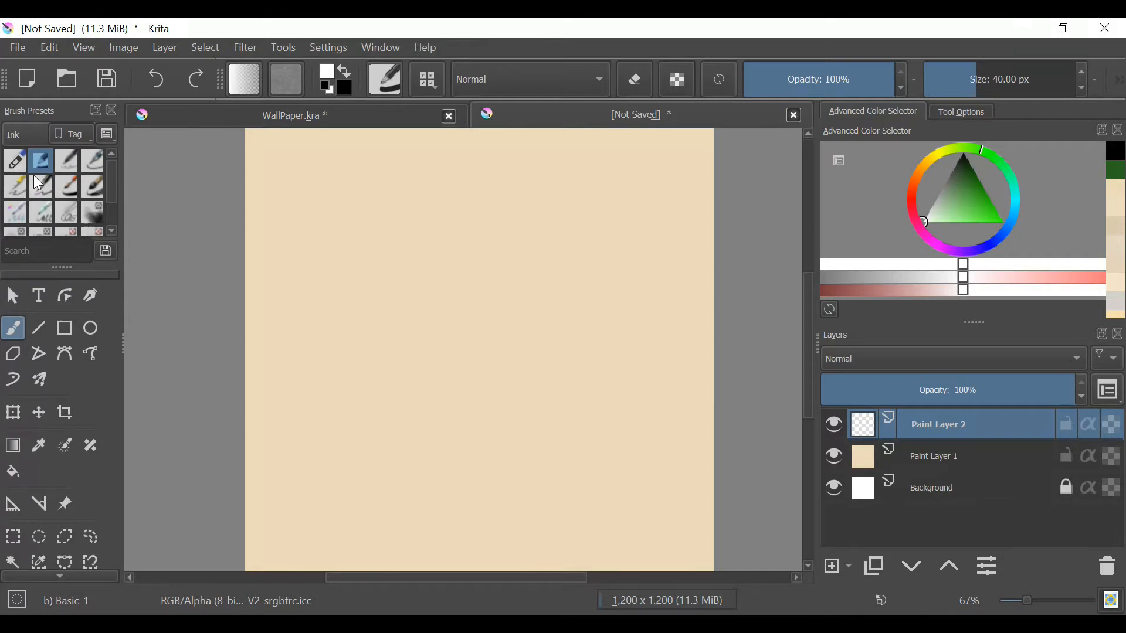
scroll(34, 175, "down", 2)
left_click_drag(68, 270, 60, 314)
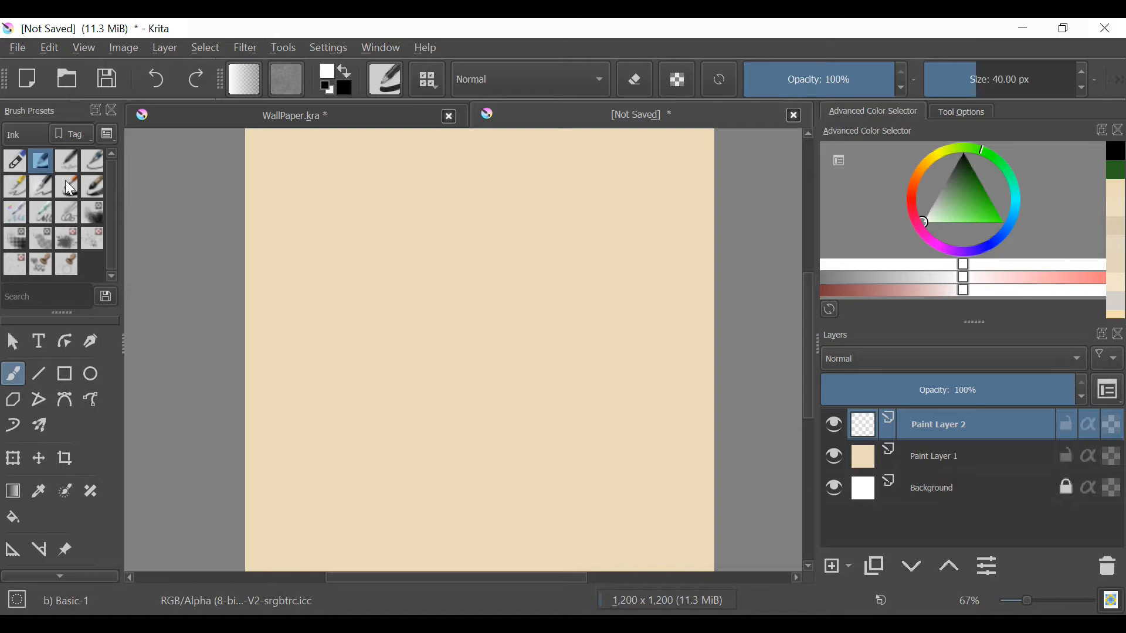
Enlarge the icon size of the brush preset thumbnails so that two presets fit per row
left_click(106, 135)
left_click_drag(113, 241, 171, 241)
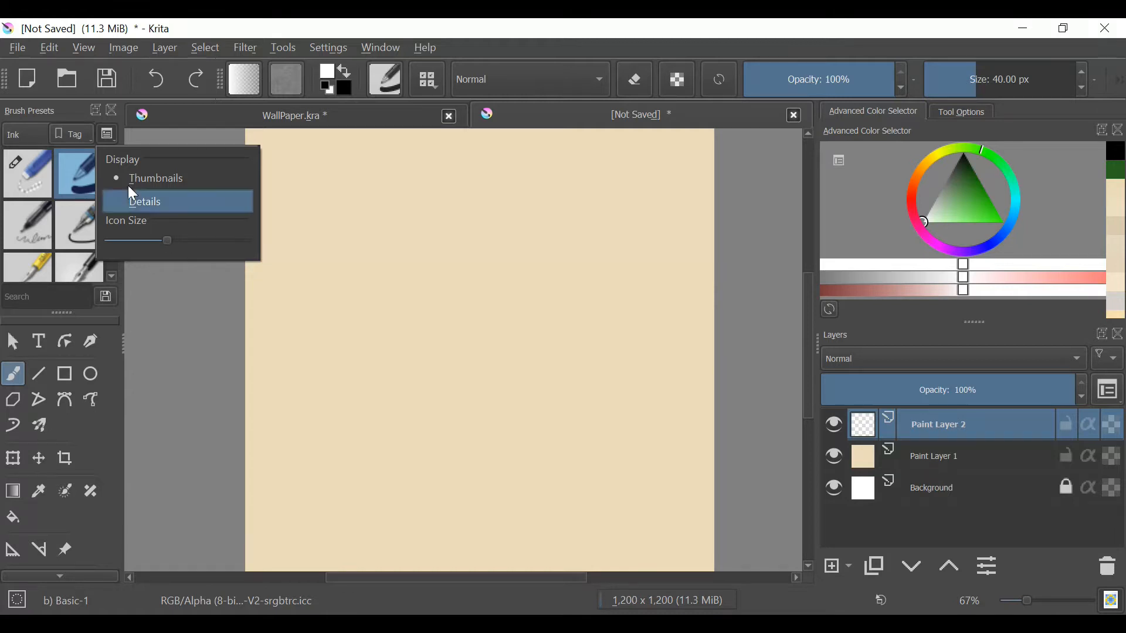
left_click(114, 136)
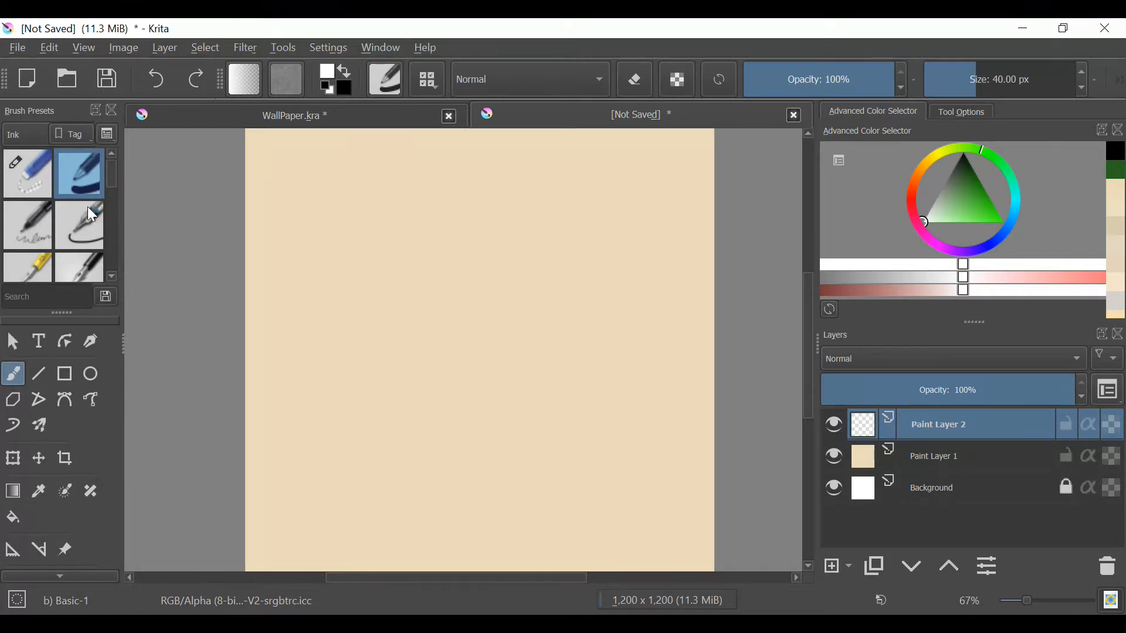
left_click(108, 136)
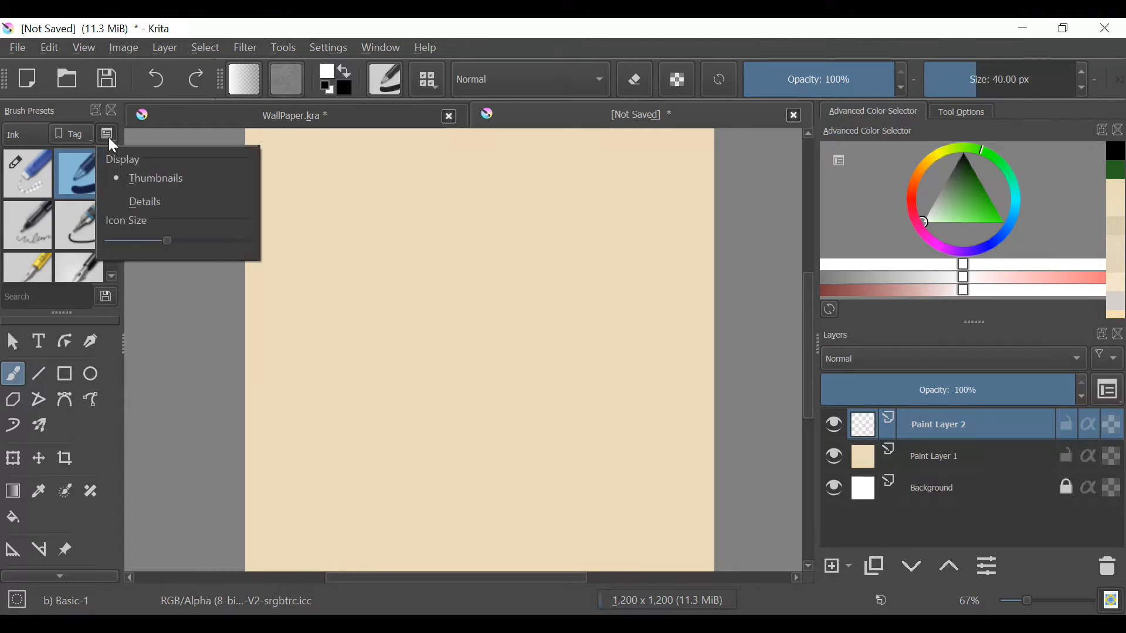
left_click(108, 136)
left_click(108, 136)
left_click(108, 136)
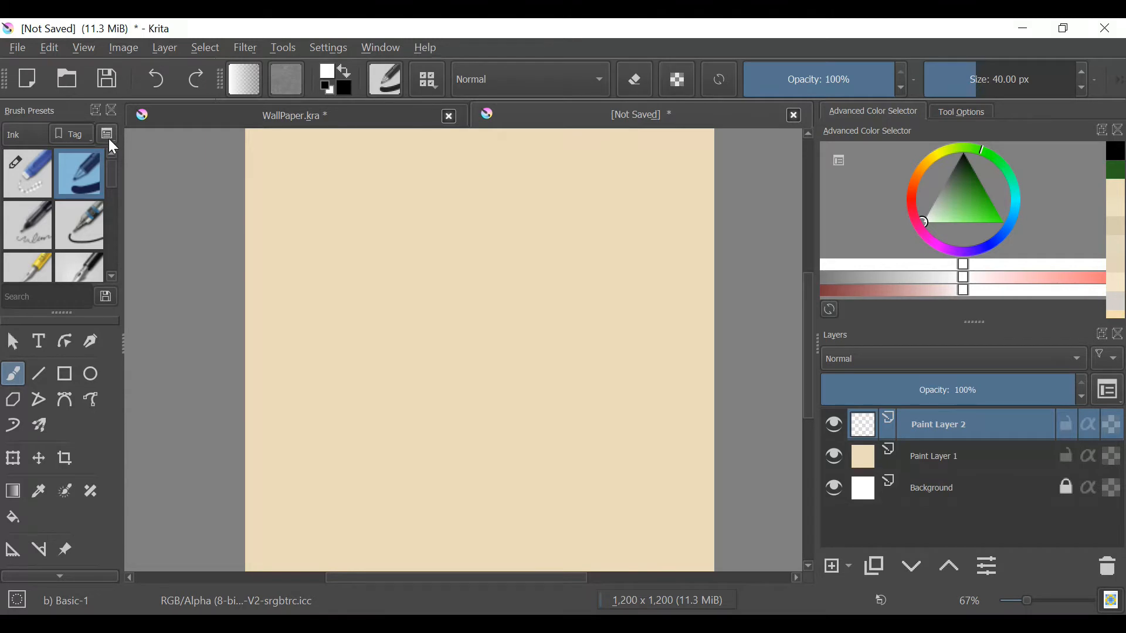
Set the brush presets display to Details and look through the whole Ink list
left_click(108, 138)
left_click(162, 202)
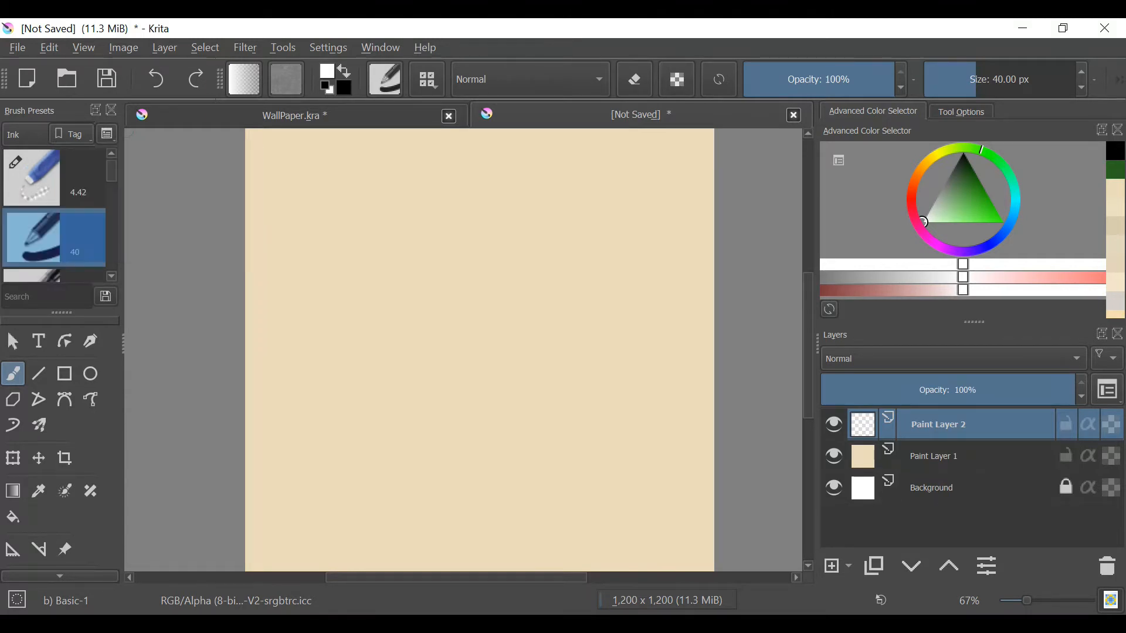
scroll(83, 192, "down", 10)
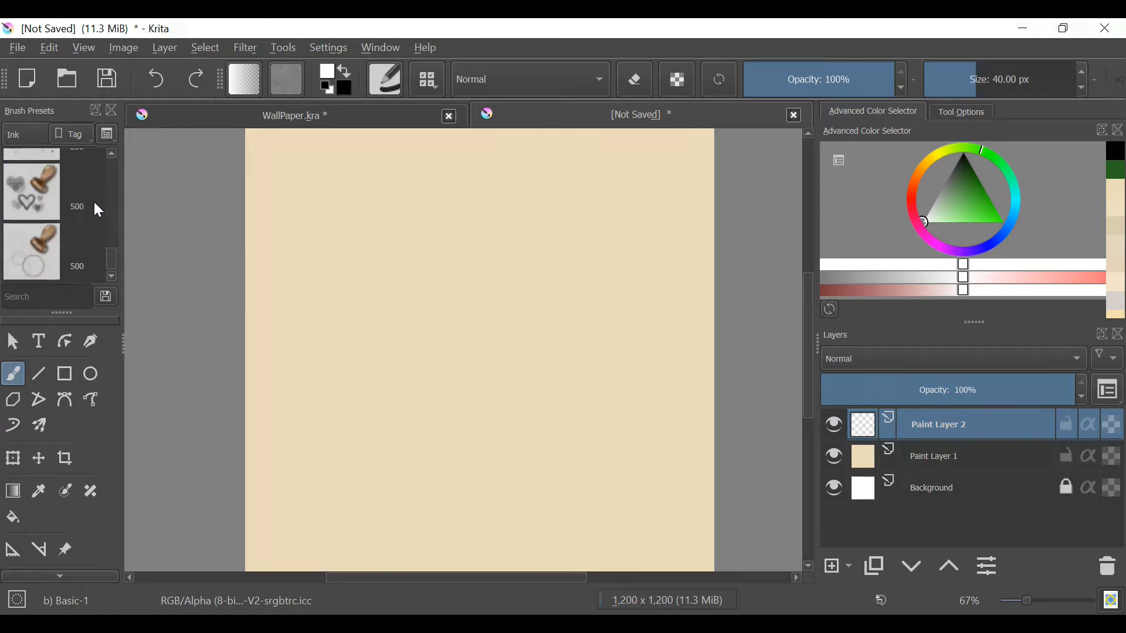
scroll(66, 197, "up", 10)
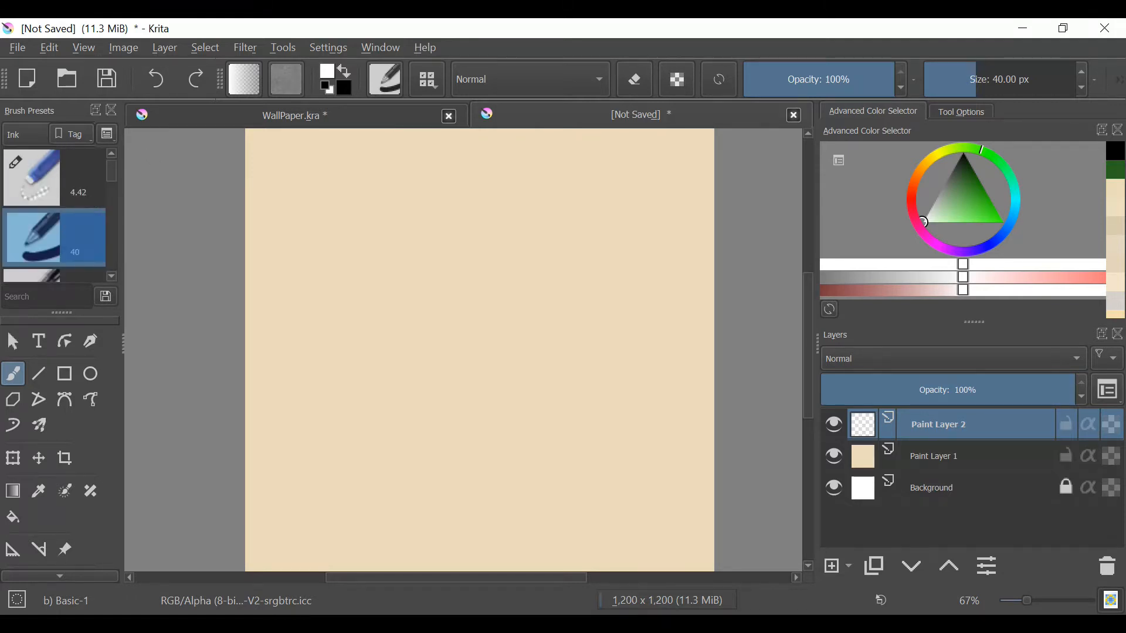
Set the brush presets display back to Thumbnails and reduce the icon size so that four presets fit per row
left_click(108, 134)
left_click(134, 179)
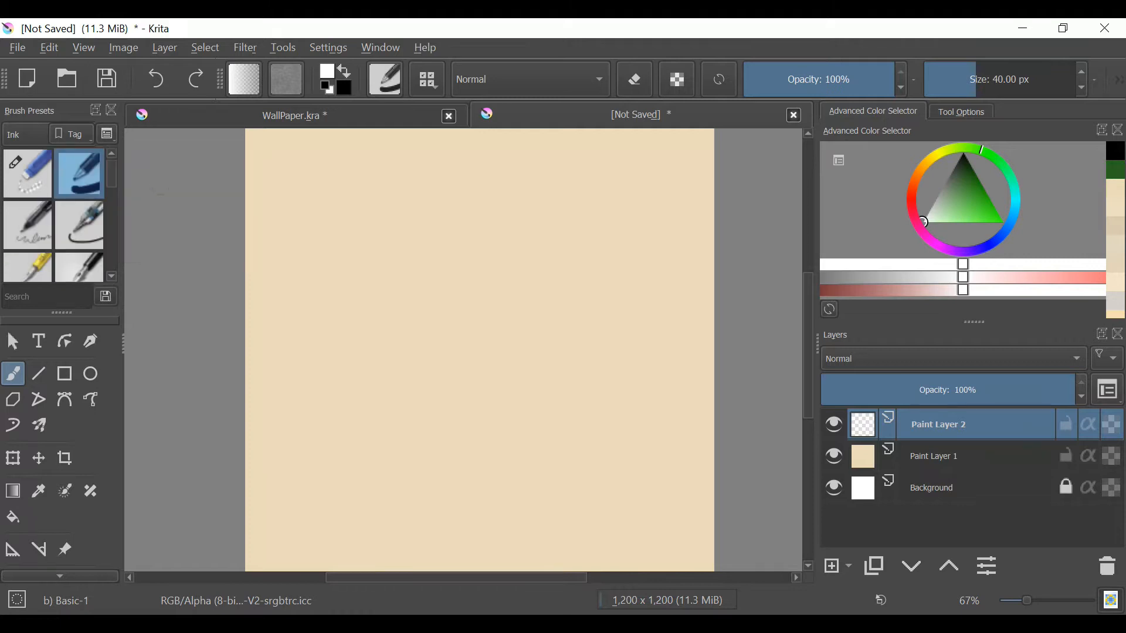
left_click(109, 133)
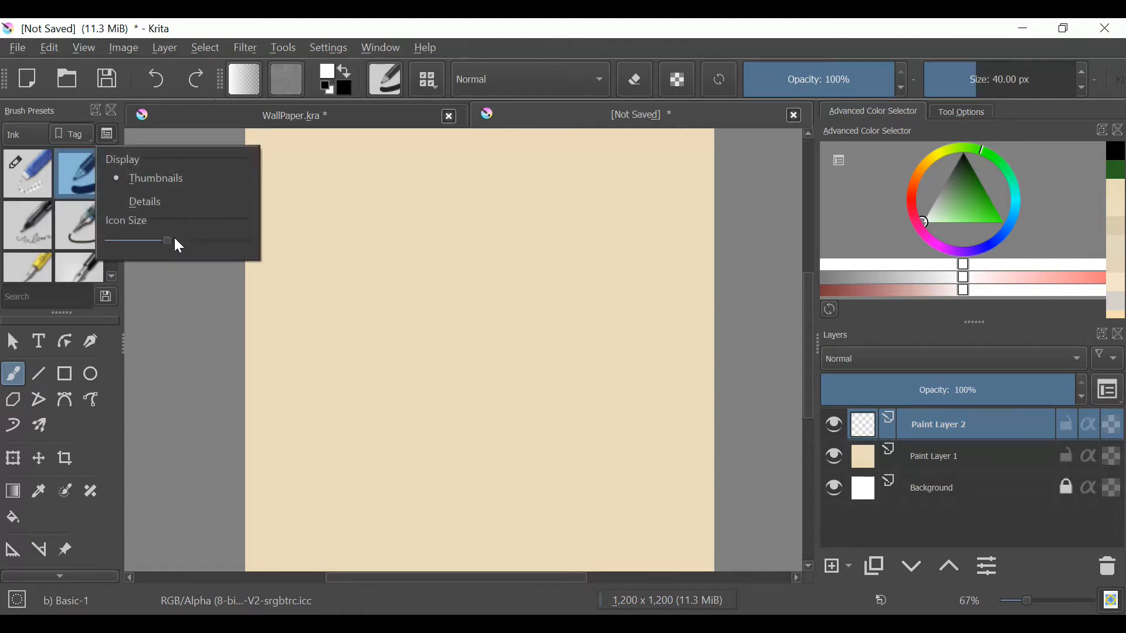
left_click_drag(168, 240, 115, 237)
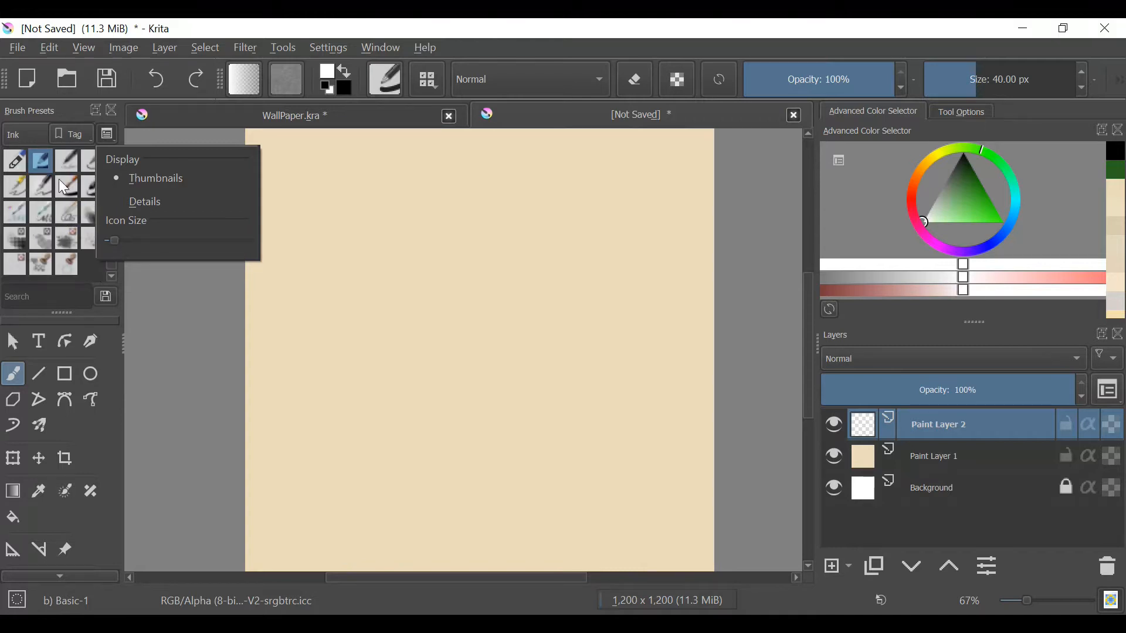
left_click(112, 138)
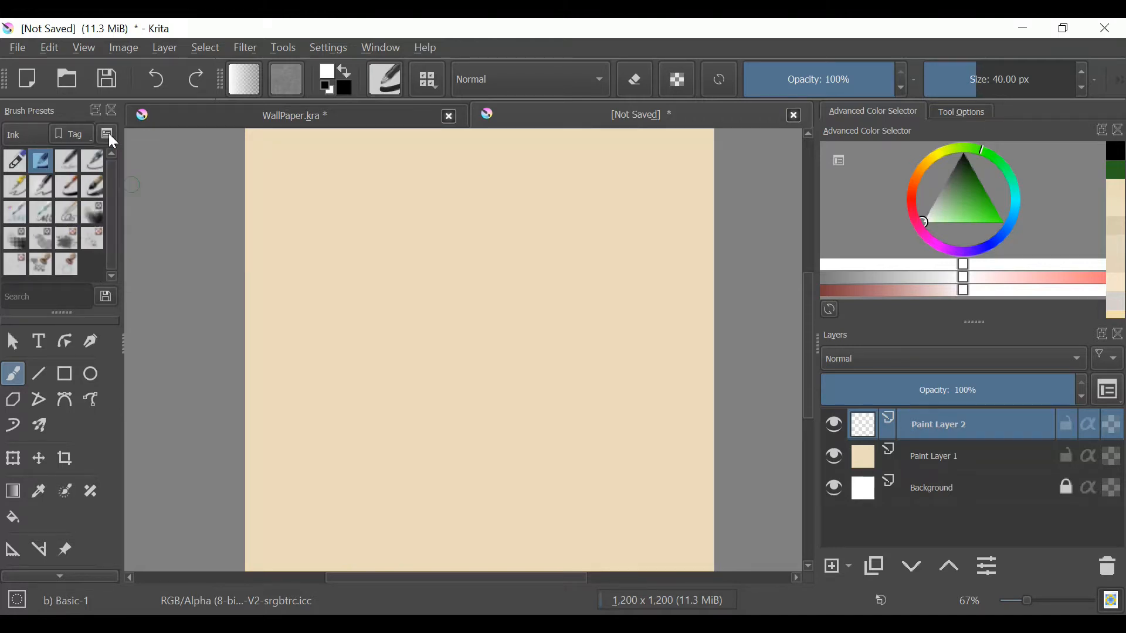
Try a few Ink brush presets, ending on the large Sketch brush with a size of 60 px
left_click(74, 164)
left_click(41, 161)
left_click(41, 212)
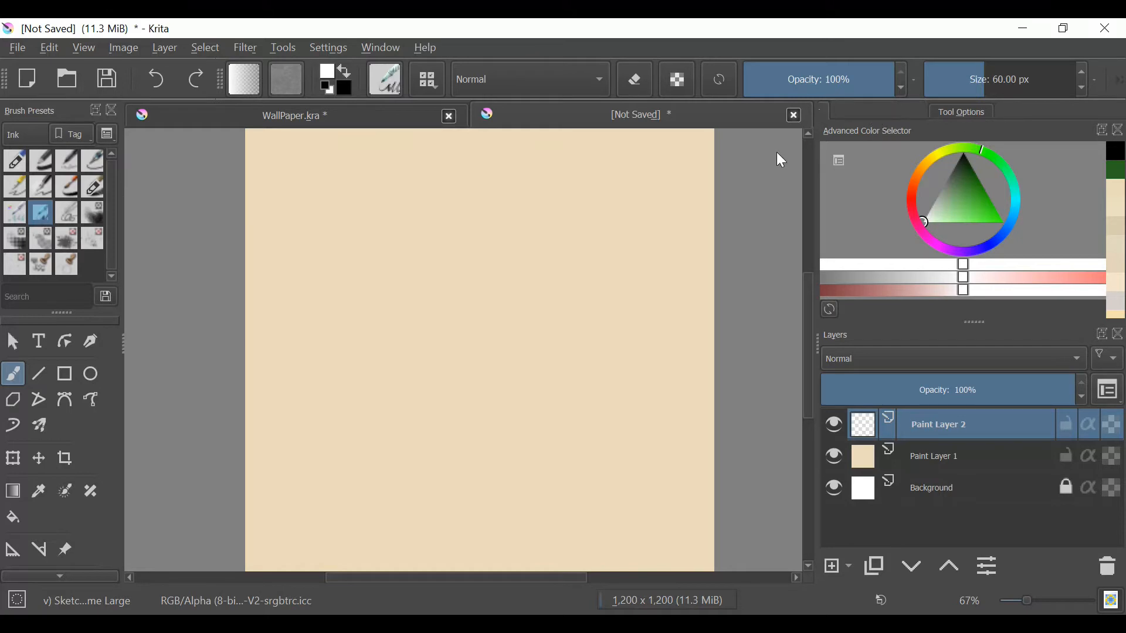
left_click_drag(838, 336, 903, 506)
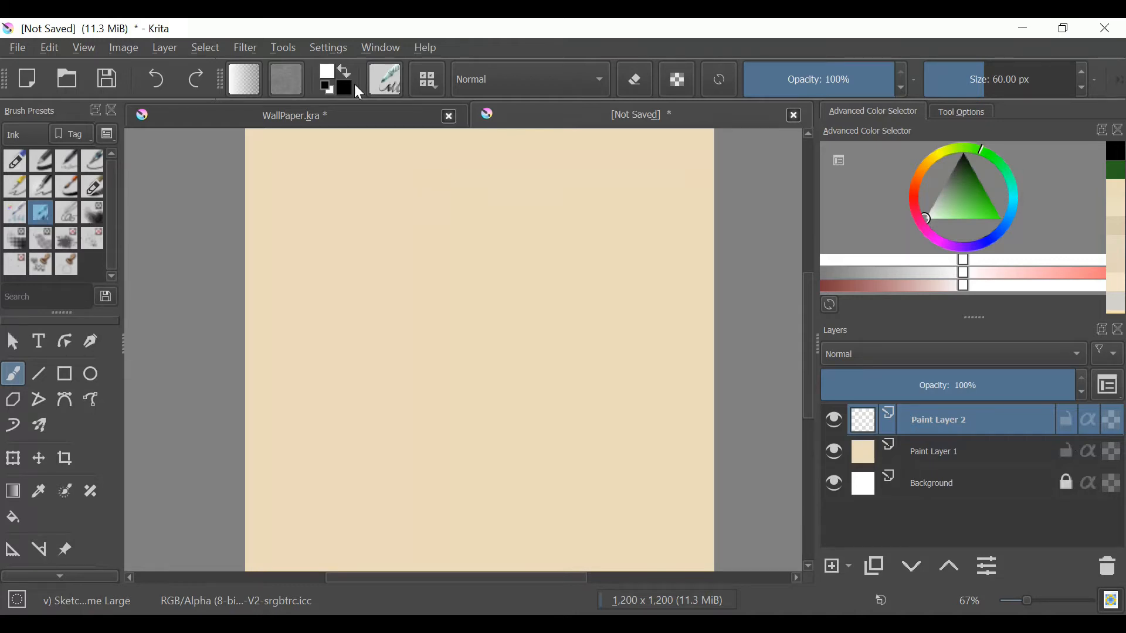
left_click(331, 48)
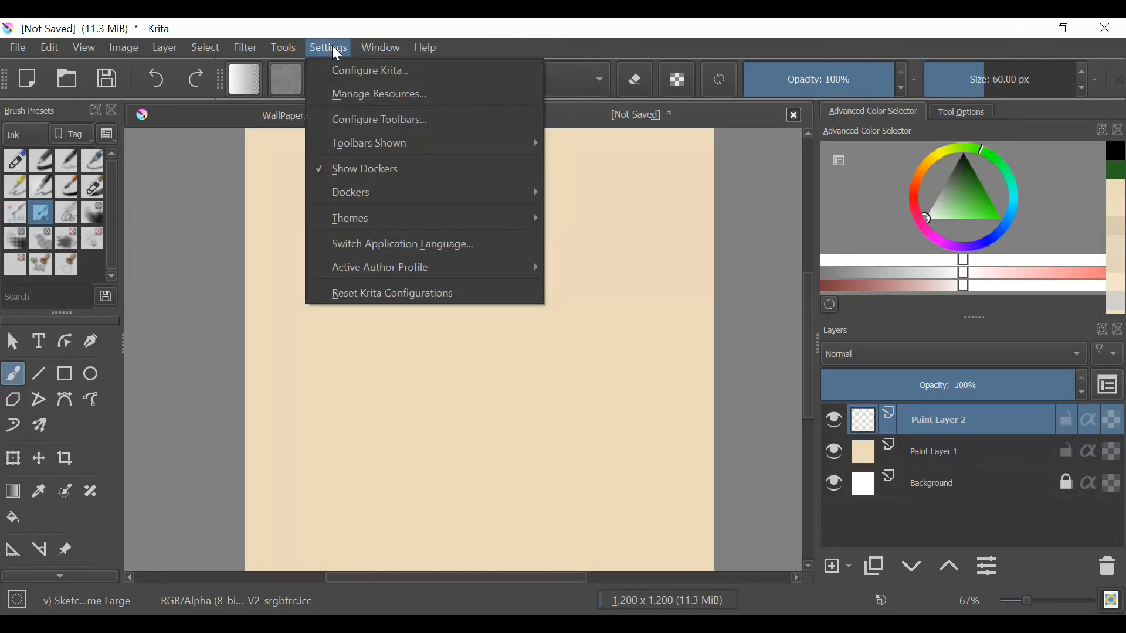
left_click(332, 48)
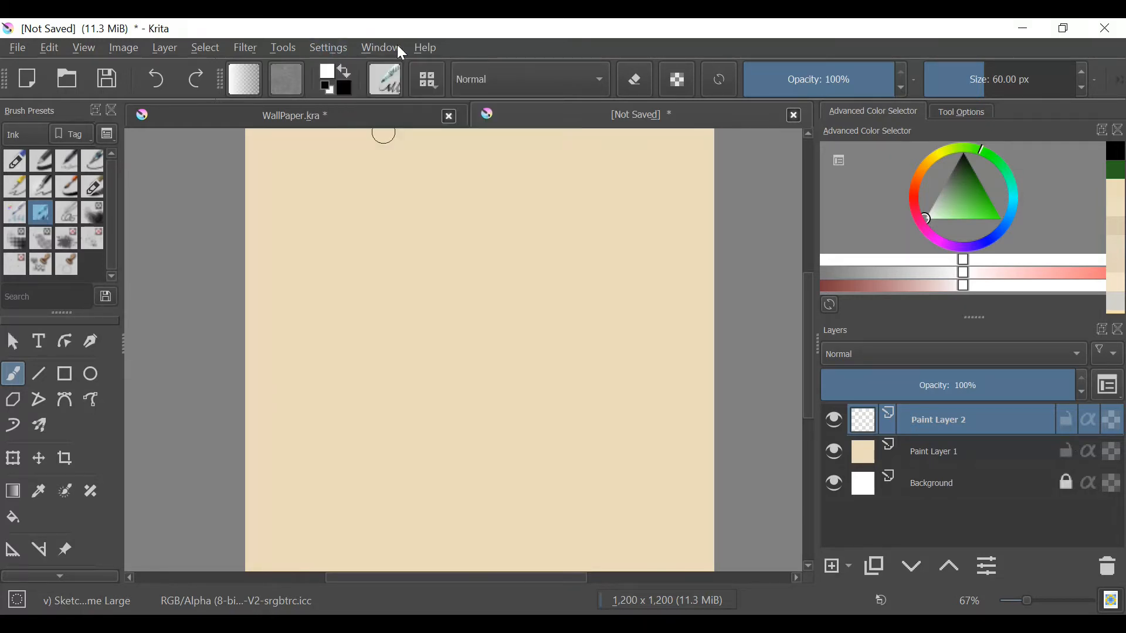
left_click(391, 45)
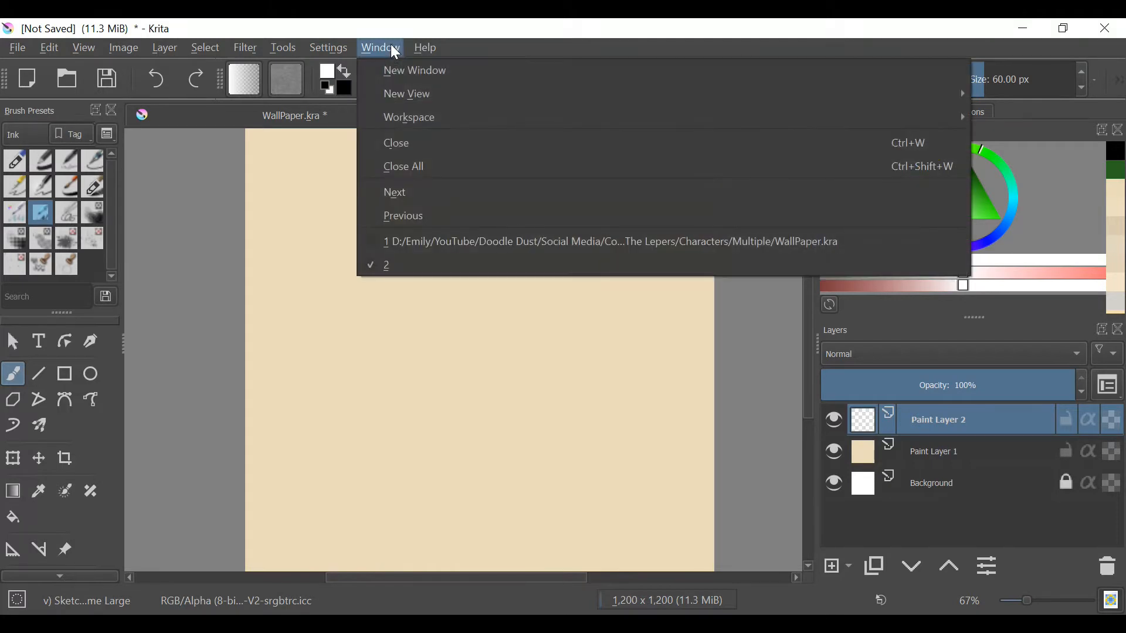
left_click(391, 45)
left_click(391, 45)
left_click(391, 47)
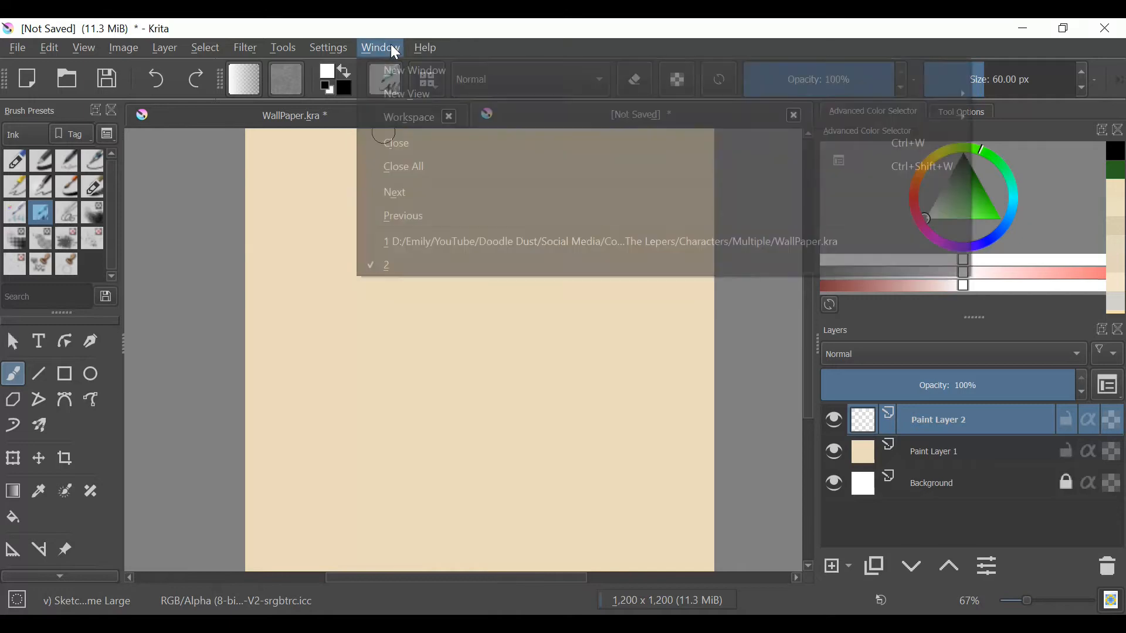
Show the Comics Manager docker
left_click(336, 47)
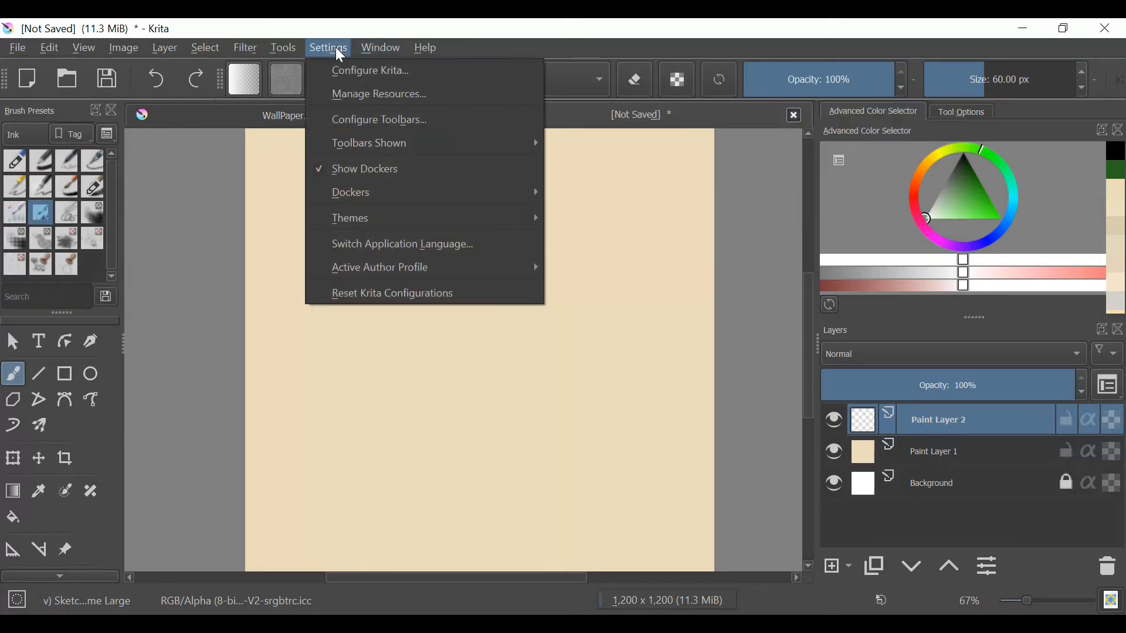
mouse_move(388, 193)
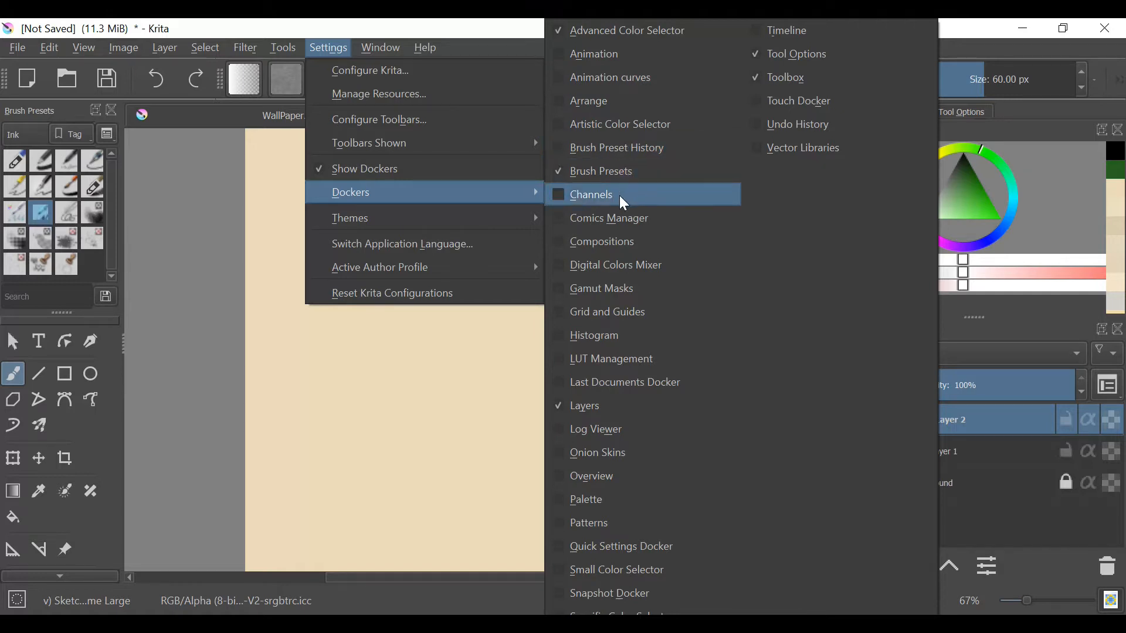
left_click(637, 220)
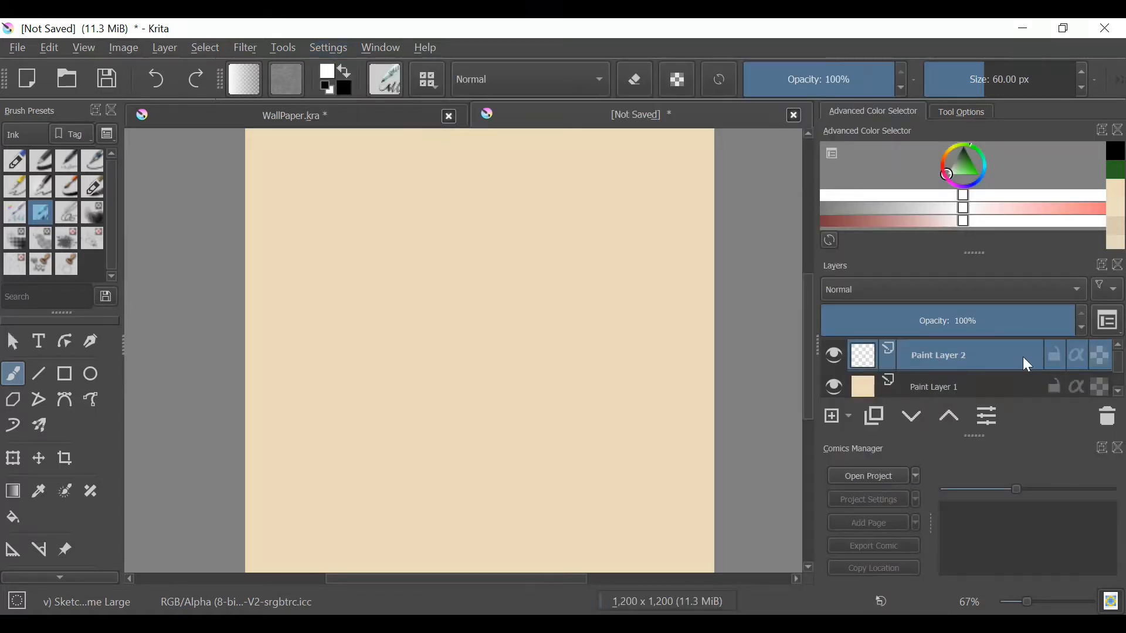
Float the Comics Manager docker over the canvas and close it
left_click_drag(889, 444, 319, 255)
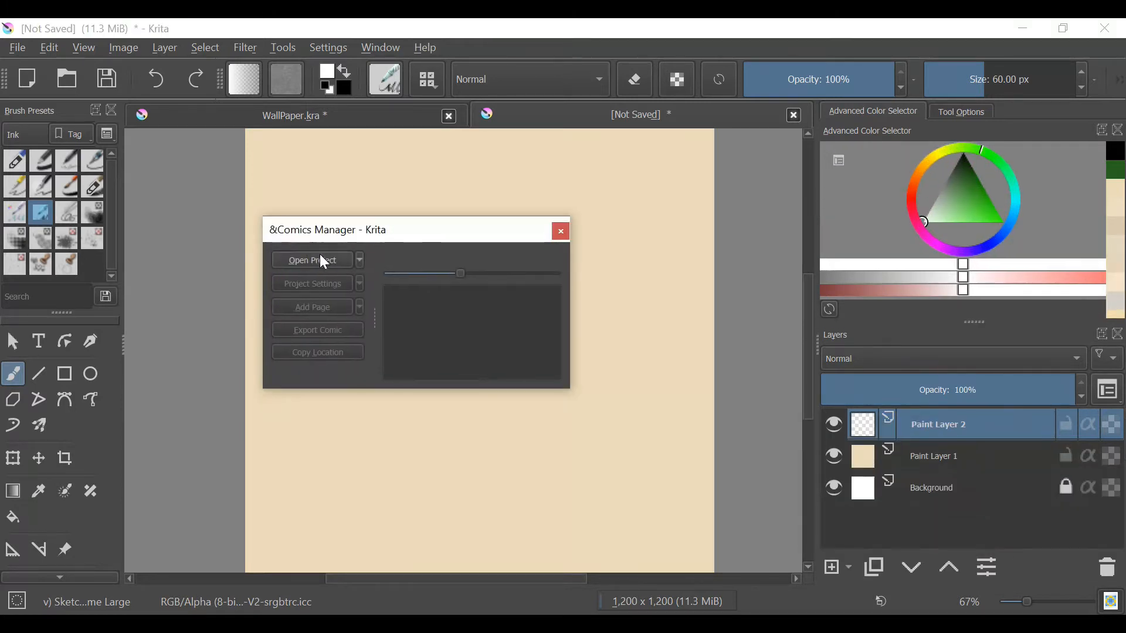
mouse_move(390, 238)
left_mouse_down()
mouse_move(821, 355)
mouse_move(415, 247)
mouse_move(958, 431)
mouse_move(962, 513)
mouse_move(930, 573)
mouse_move(286, 225)
mouse_move(384, 232)
left_mouse_up()
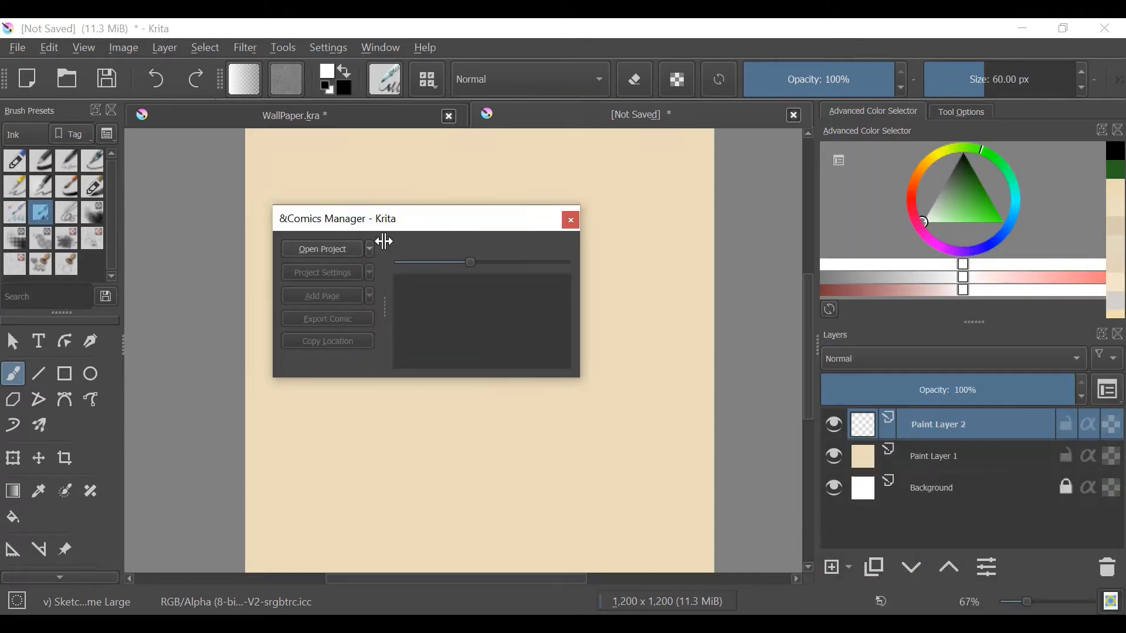
left_click(571, 221)
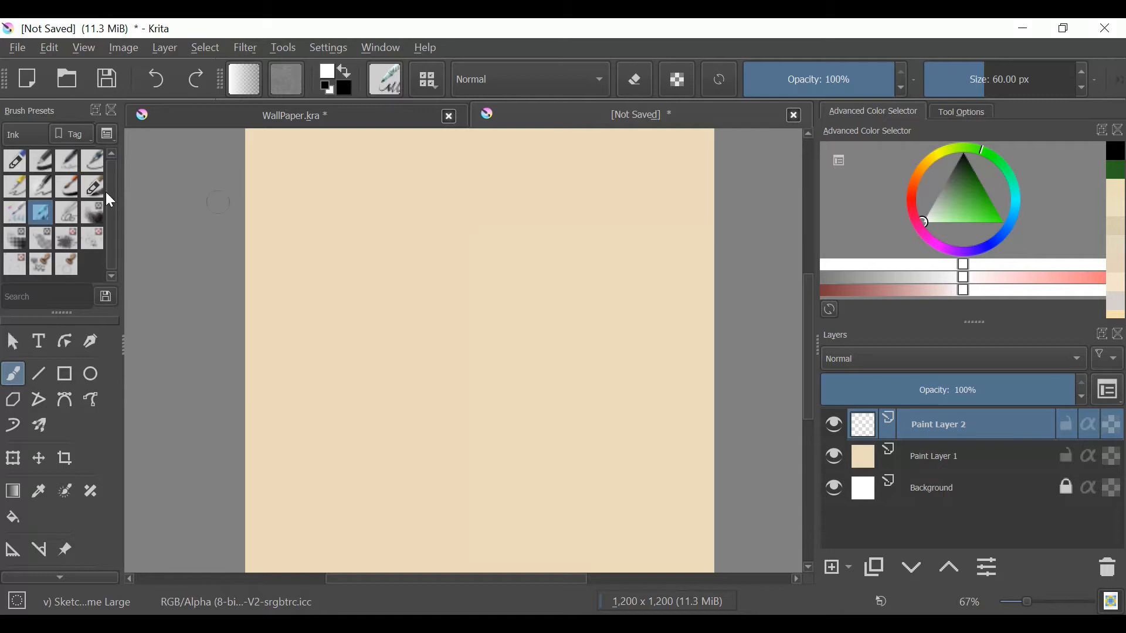
Try out the different Ink brush presets one after another, ending on Ink-1 Precision
left_click(66, 161)
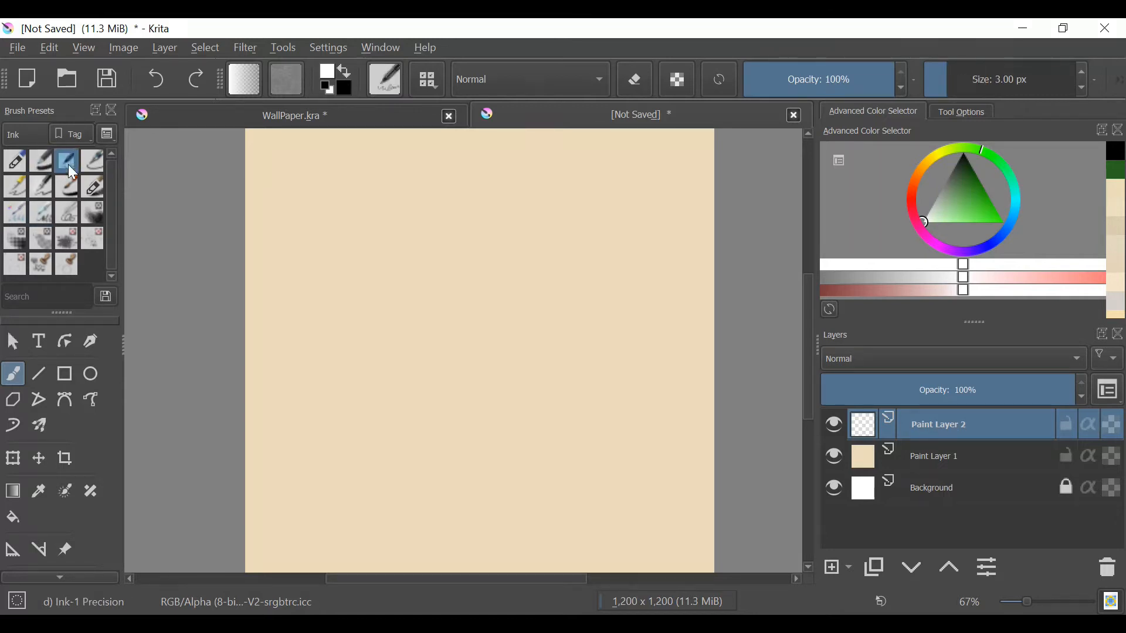
left_click(63, 190)
left_click(41, 189)
left_click(21, 189)
left_click(22, 217)
left_click(64, 217)
left_click(91, 216)
left_click(85, 236)
left_click(60, 240)
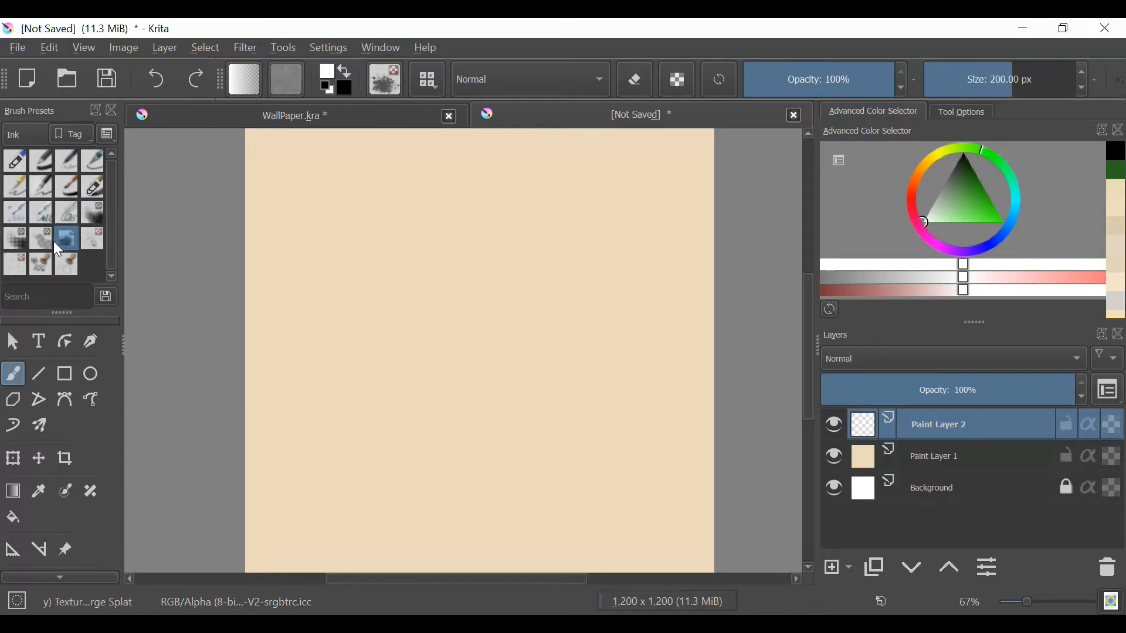
left_click(39, 241)
left_click(16, 241)
left_click(45, 162)
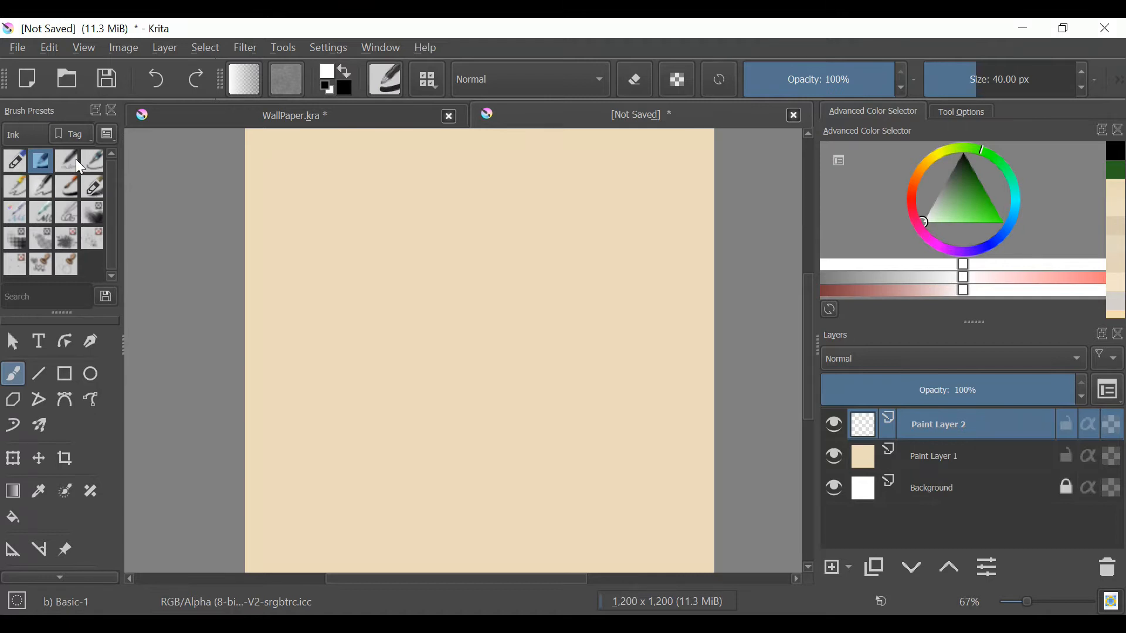
left_click(77, 160)
left_click(93, 166)
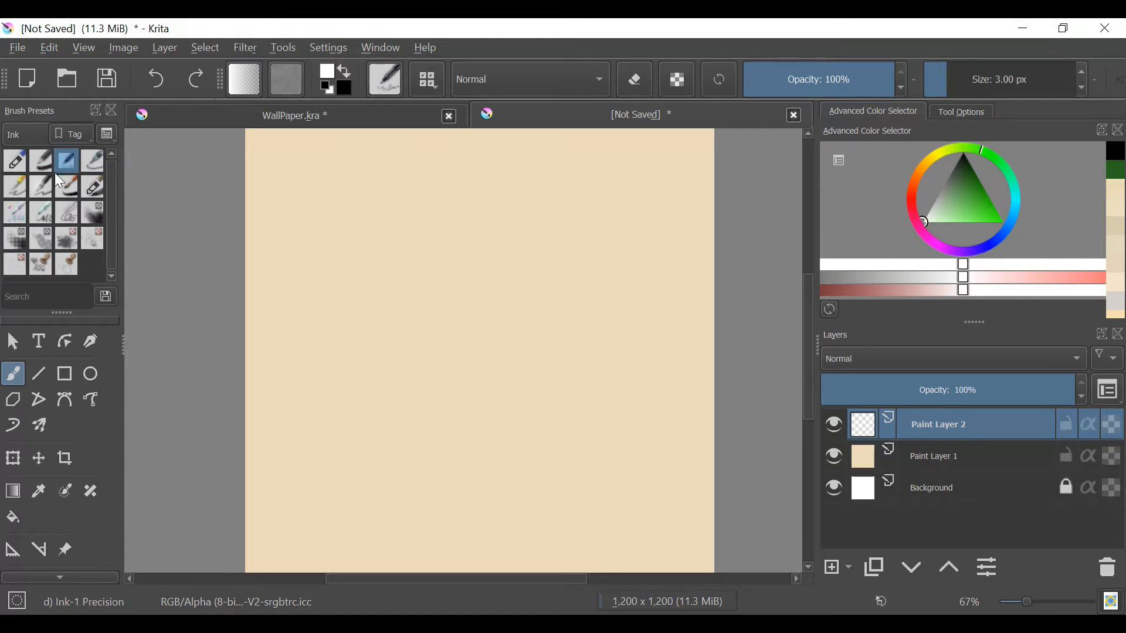
Switch the brush preset category from Ink to All and look through the full list
left_click(24, 136)
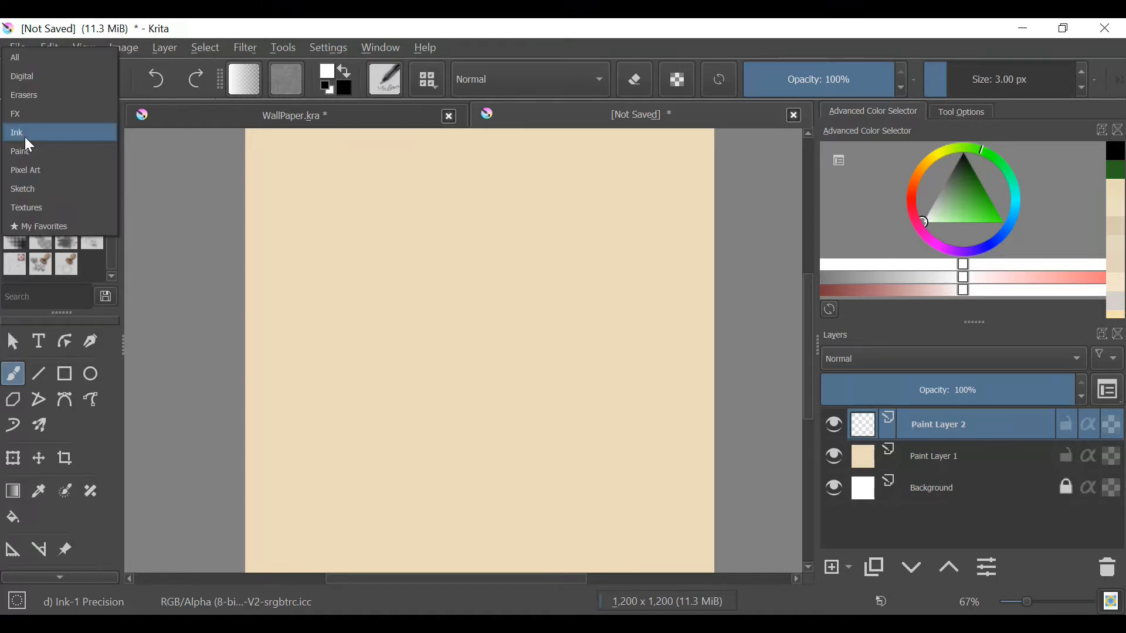
left_click(34, 57)
mouse_move(111, 166)
left_mouse_down()
mouse_move(105, 266)
mouse_move(110, 216)
mouse_move(71, 121)
left_mouse_up()
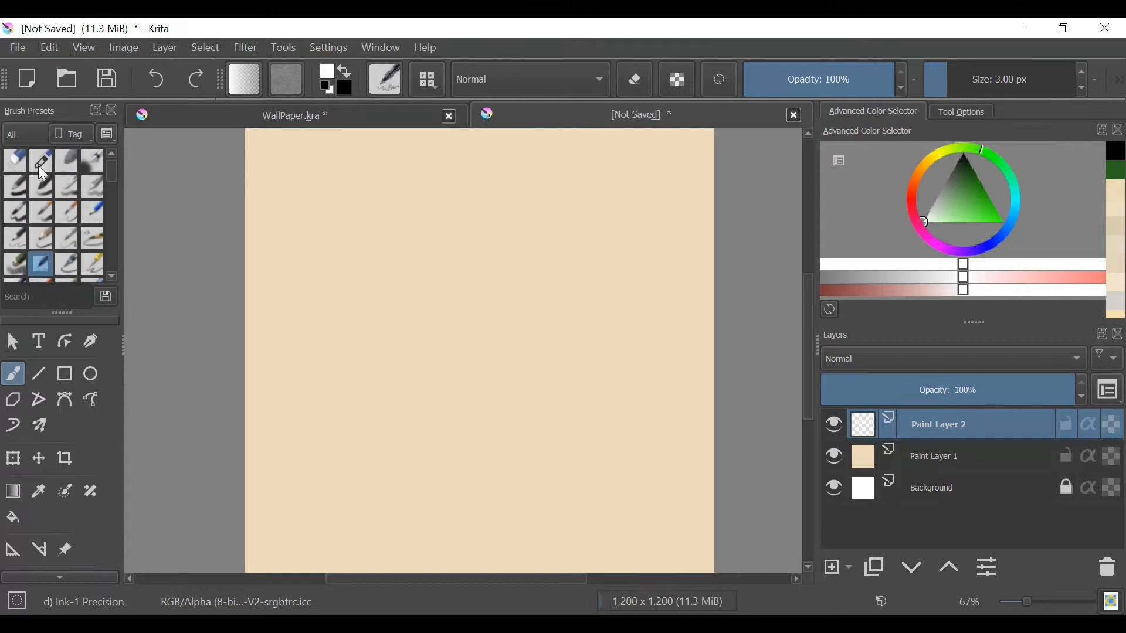
Choose the Texture Starfield brush from the FX presets and paint black speckles across the canvas on Paint Layer 2
left_click(26, 137)
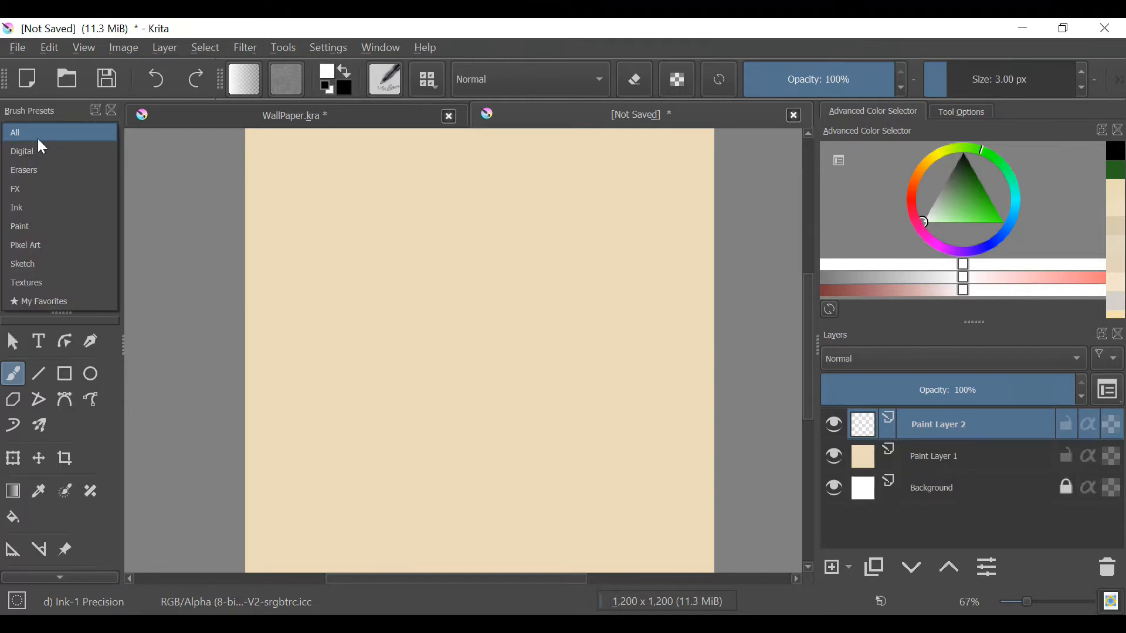
left_click(40, 151)
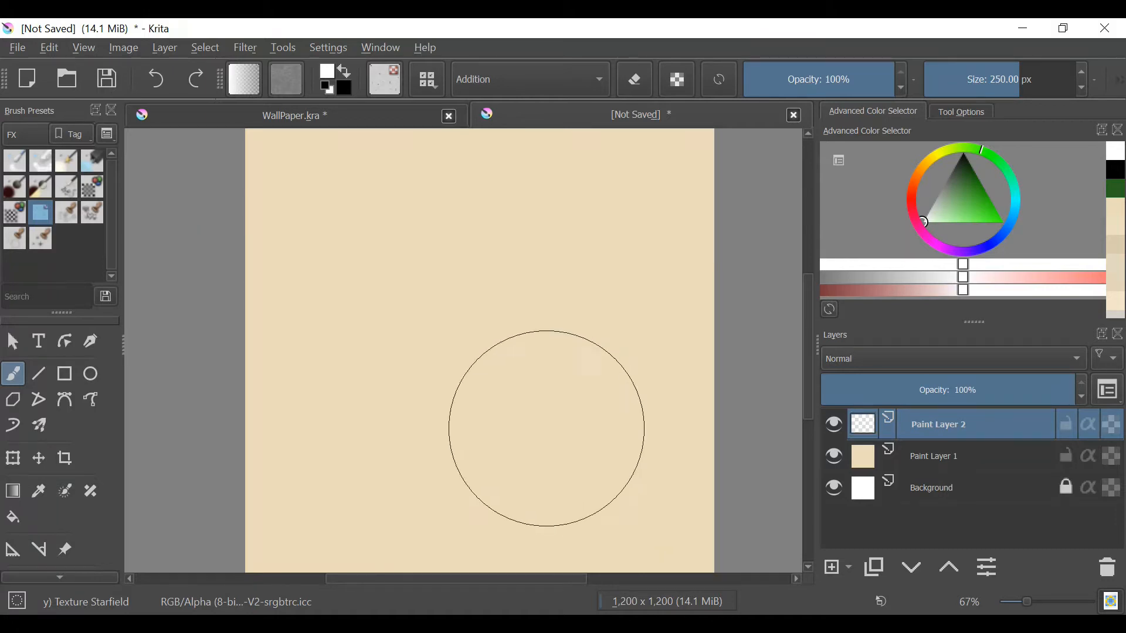
left_click_drag(962, 197, 968, 124)
mouse_move(309, 320)
left_mouse_down()
mouse_move(400, 211)
mouse_move(449, 229)
mouse_move(364, 397)
mouse_move(537, 399)
mouse_move(662, 486)
mouse_move(713, 386)
mouse_move(469, 180)
mouse_move(272, 200)
mouse_move(276, 435)
mouse_move(373, 551)
mouse_move(706, 567)
mouse_move(706, 430)
mouse_move(622, 225)
mouse_move(644, 257)
mouse_move(607, 374)
mouse_move(672, 469)
mouse_move(590, 445)
left_mouse_up()
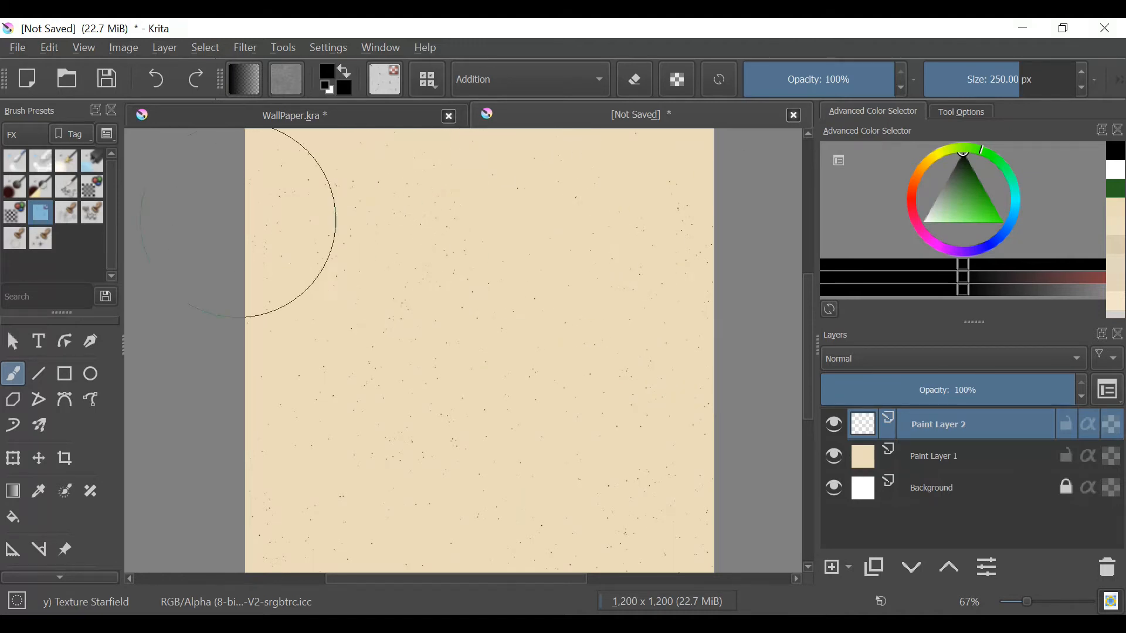
Switch the brush presets from FX to Ink and sample its screentone brushes, settling on Screentones Pressure
left_click(153, 74)
left_click(24, 134)
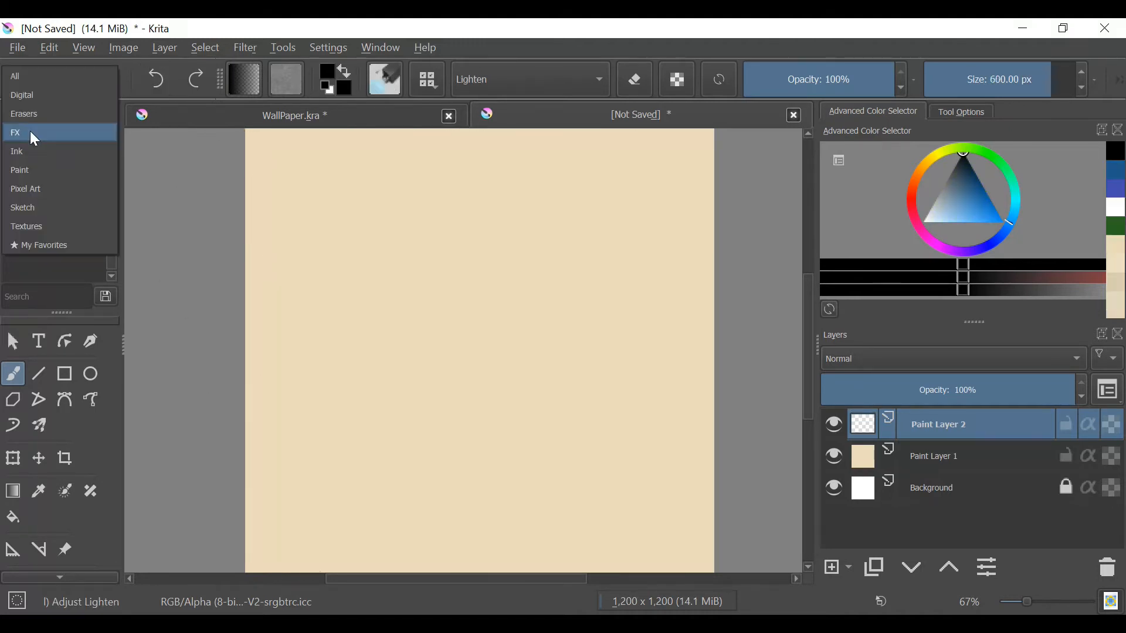
left_click(30, 131)
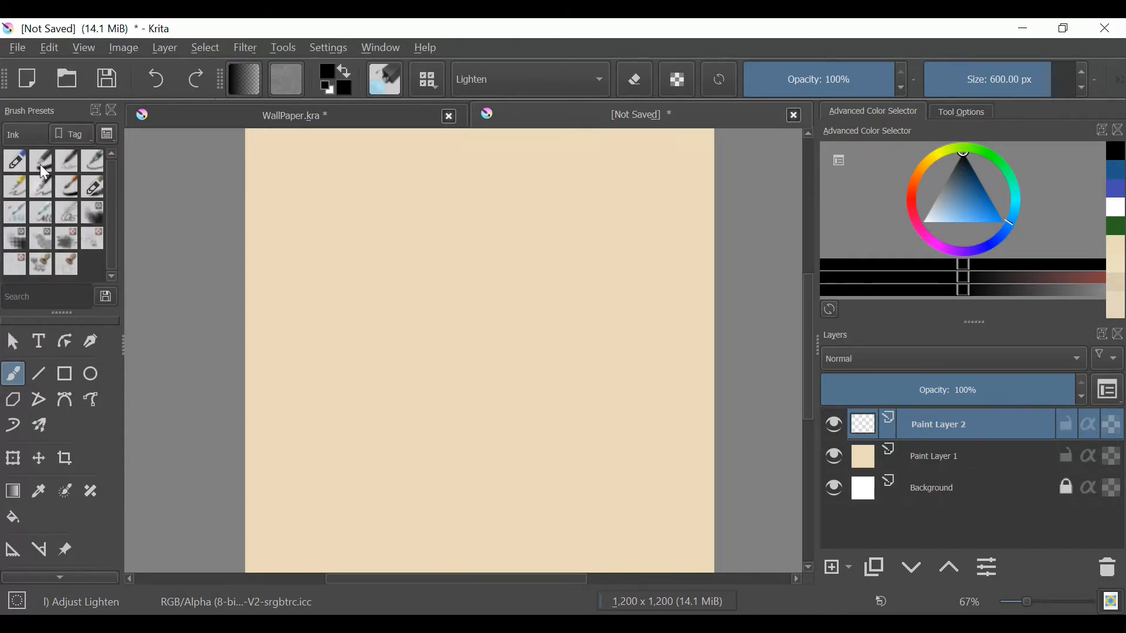
left_click(41, 160)
left_click(24, 241)
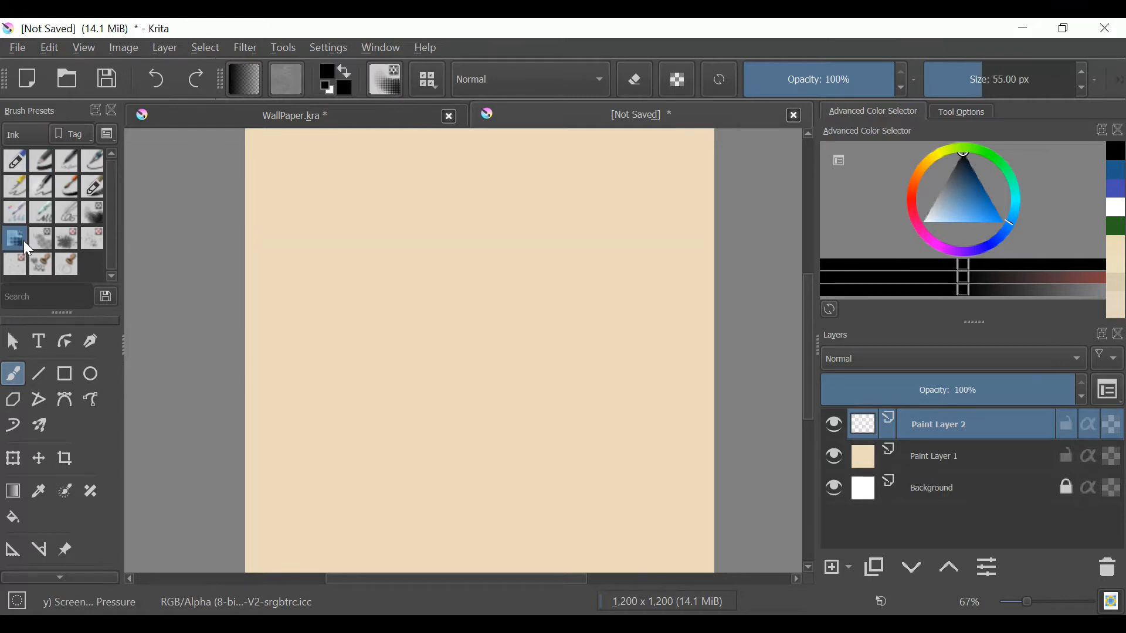
left_click(66, 241)
left_click(87, 215)
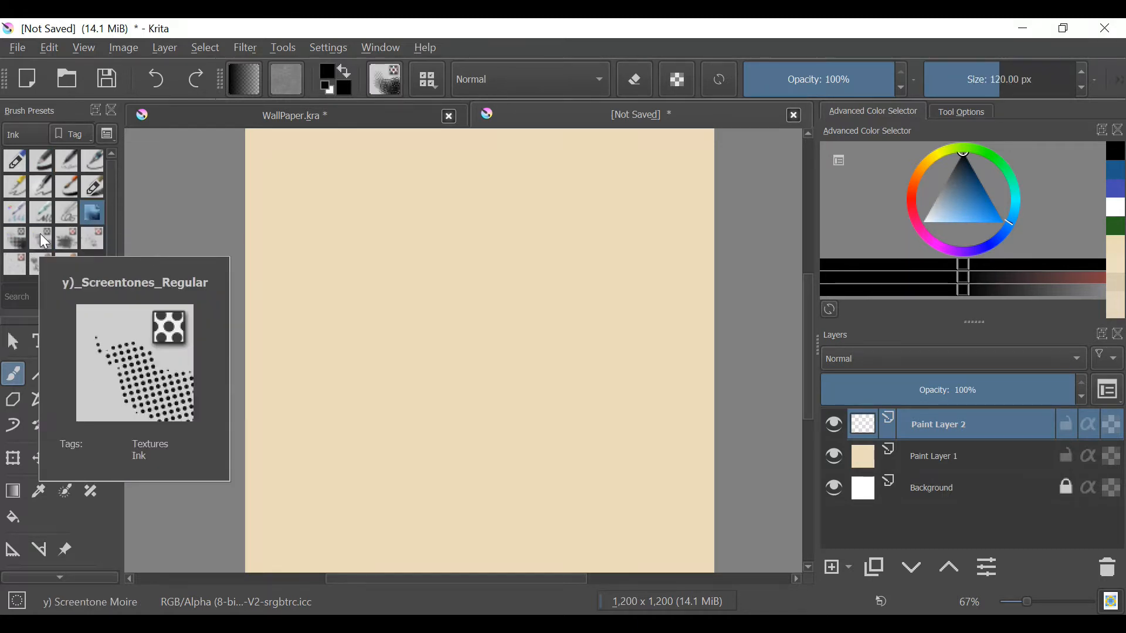
left_click(10, 237)
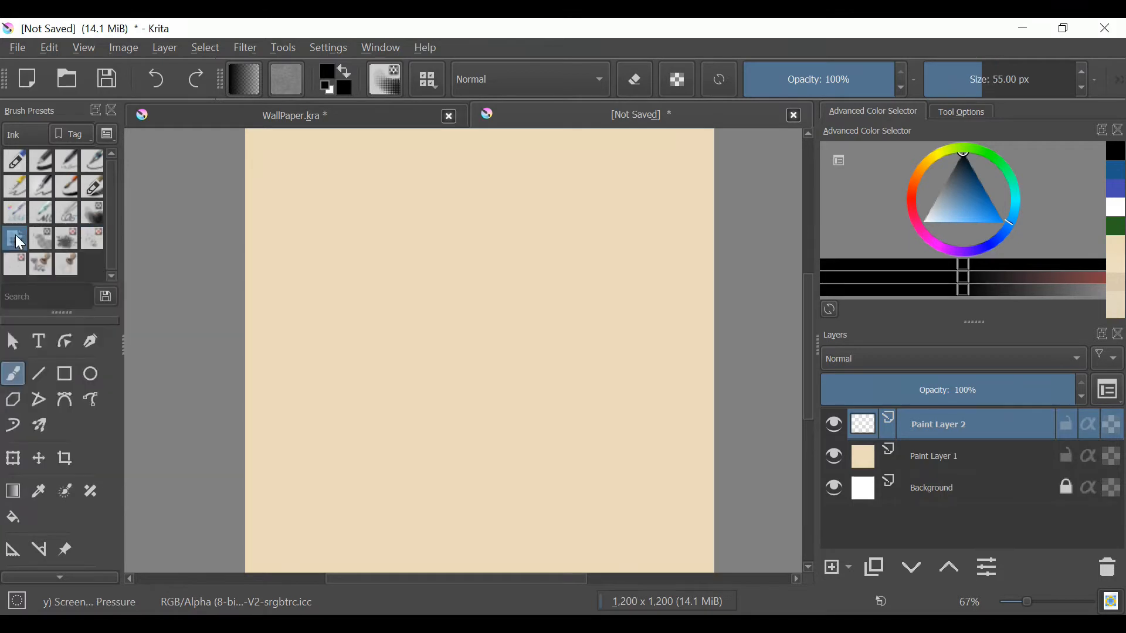
mouse_move(40, 238)
Paint looping test strokes with the Screentones Pressure brush, clear them, and paint a wavy stroke across the upper canvas
mouse_move(297, 227)
left_mouse_down()
mouse_move(305, 318)
mouse_move(319, 225)
mouse_move(328, 312)
mouse_move(354, 242)
mouse_move(367, 303)
mouse_move(385, 245)
mouse_move(402, 309)
mouse_move(433, 260)
mouse_move(436, 314)
mouse_move(383, 381)
mouse_move(484, 378)
mouse_move(495, 517)
left_mouse_up()
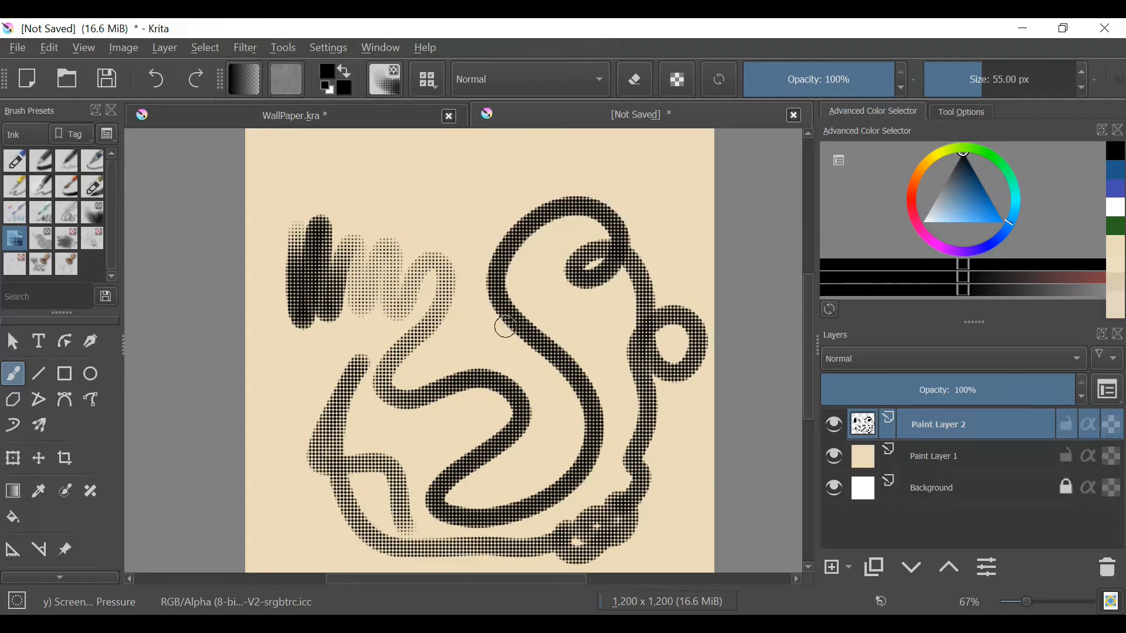
key("Delete")
mouse_move(283, 198)
left_mouse_down()
mouse_move(297, 269)
mouse_move(340, 297)
mouse_move(396, 237)
mouse_move(551, 193)
mouse_move(635, 204)
mouse_move(695, 249)
left_mouse_up()
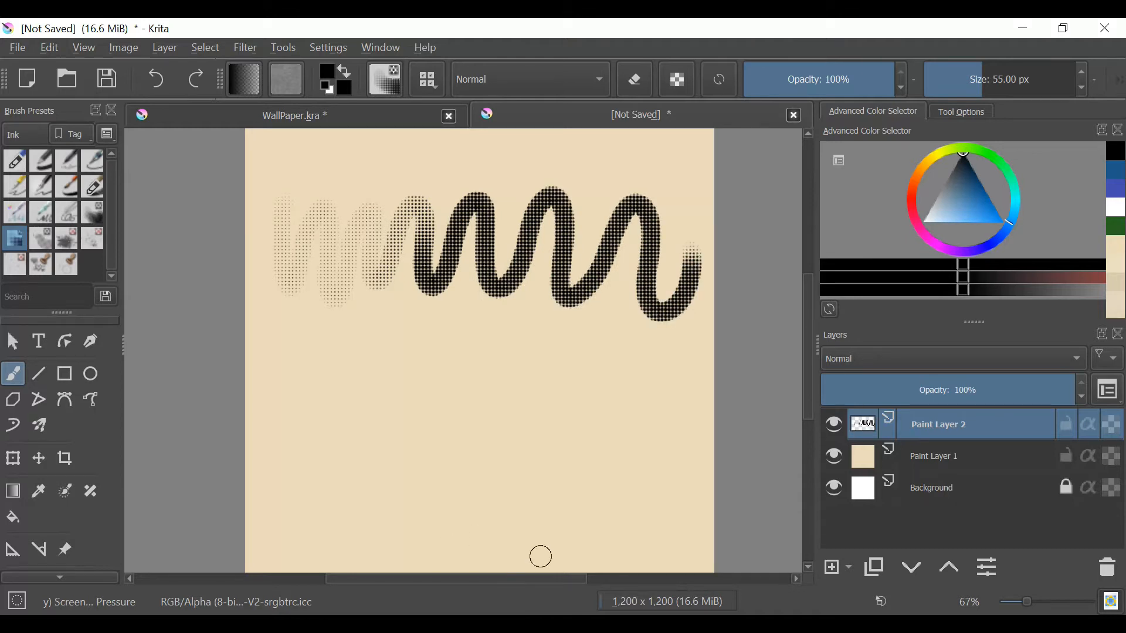
Try further Screentones Pressure strokes around and below the wavy stroke, undoing them all along with the wavy stroke
mouse_move(395, 327)
left_mouse_down()
mouse_move(460, 289)
mouse_move(473, 264)
left_mouse_up()
key("ctrl+z")
mouse_move(411, 206)
left_mouse_down()
mouse_move(411, 263)
mouse_move(576, 295)
mouse_move(520, 286)
mouse_move(506, 200)
mouse_move(546, 319)
left_mouse_up()
key("ctrl+z")
key("ctrl+z")
mouse_move(499, 211)
left_mouse_down()
mouse_move(531, 351)
mouse_move(538, 477)
mouse_move(524, 330)
mouse_move(566, 319)
mouse_move(604, 246)
mouse_move(627, 357)
left_mouse_up()
key("ctrl+z")
key("ctrl+z")
mouse_move(380, 376)
left_mouse_down()
mouse_move(389, 428)
mouse_move(457, 423)
mouse_move(485, 513)
mouse_move(586, 464)
left_mouse_up()
key("ctrl+z")
mouse_move(358, 390)
left_mouse_down()
mouse_move(402, 422)
mouse_move(463, 406)
left_mouse_up()
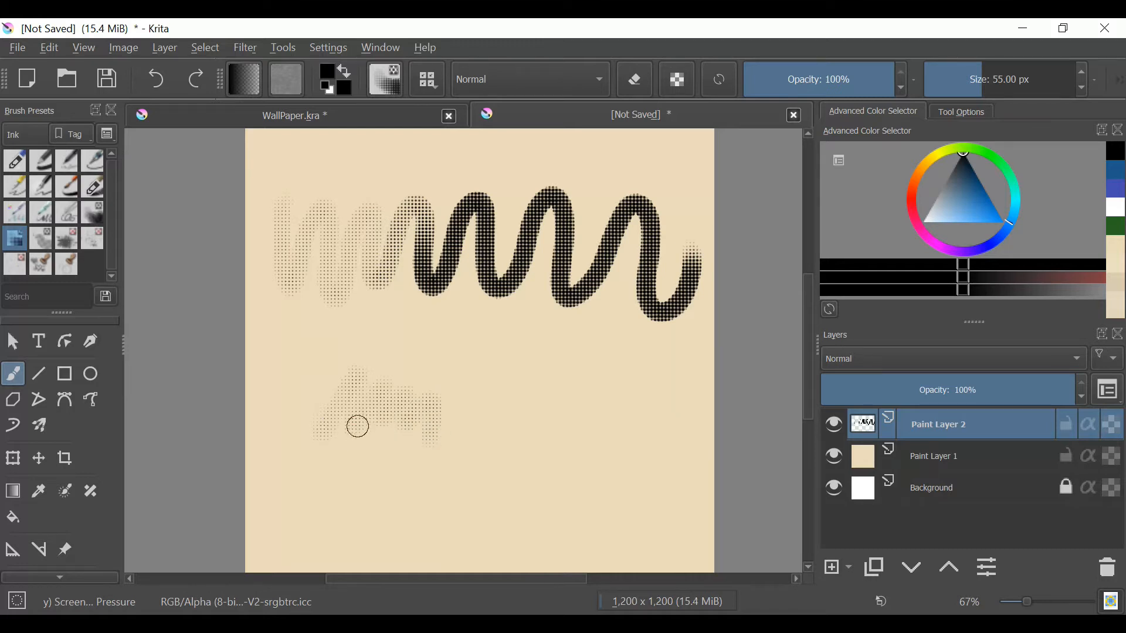
mouse_move(401, 390)
left_mouse_down()
mouse_move(445, 364)
mouse_move(311, 498)
left_mouse_up()
key("ctrl+z")
key("ctrl+z")
key("ctrl+z")
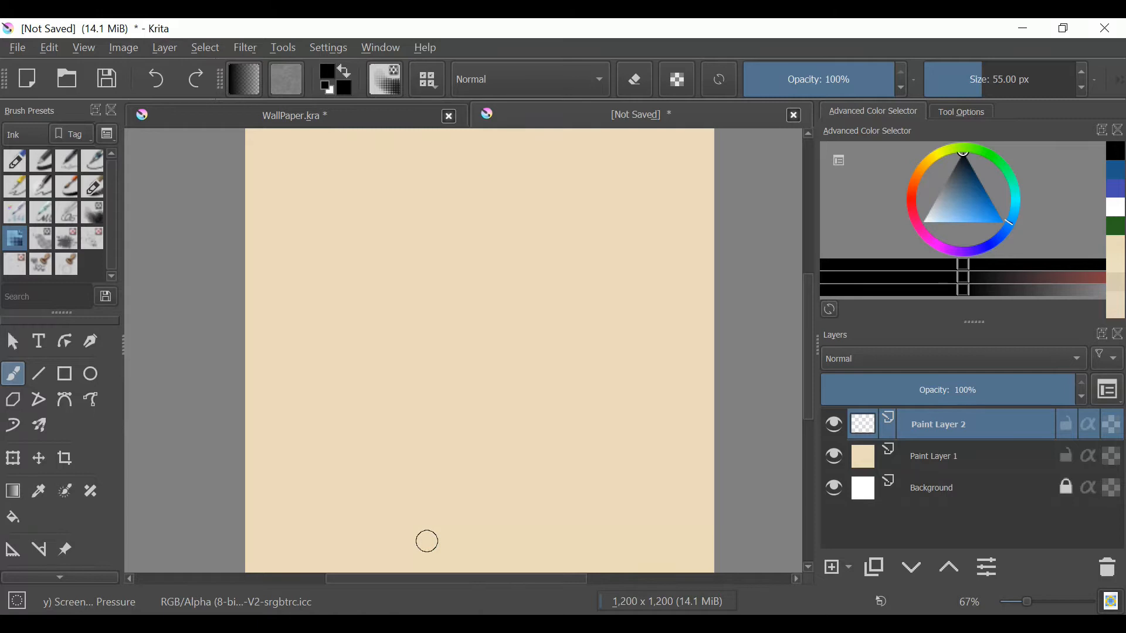
Test the Screentones Regular brush with zigzag and freehand strokes of varying pressure, undoing each attempt
left_click(41, 240)
left_click_drag(325, 294, 493, 351)
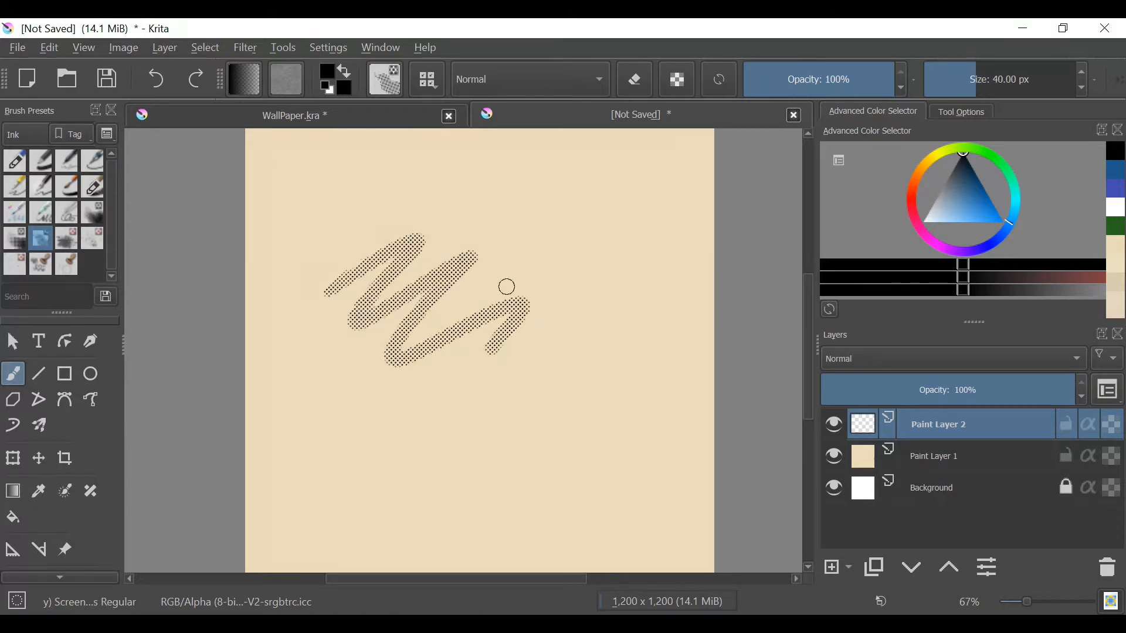
key("ctrl+z")
mouse_move(404, 358)
left_mouse_down()
mouse_move(512, 253)
mouse_move(660, 259)
left_mouse_up()
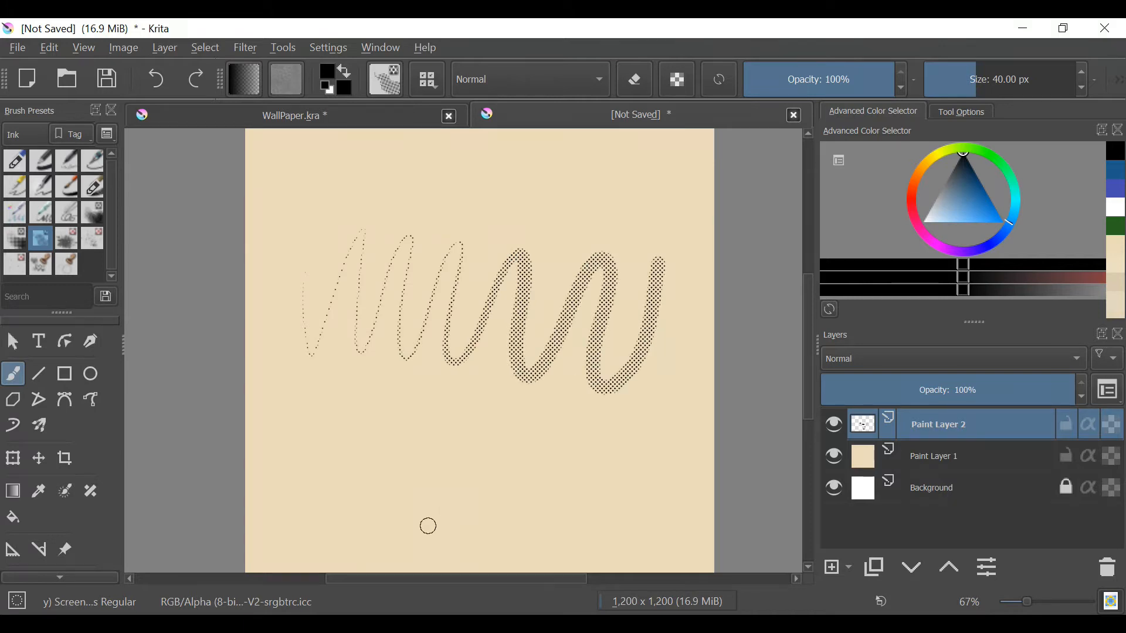
key("ctrl+z")
mouse_move(379, 341)
left_mouse_down()
mouse_move(487, 291)
mouse_move(442, 372)
mouse_move(558, 374)
mouse_move(588, 472)
left_mouse_up()
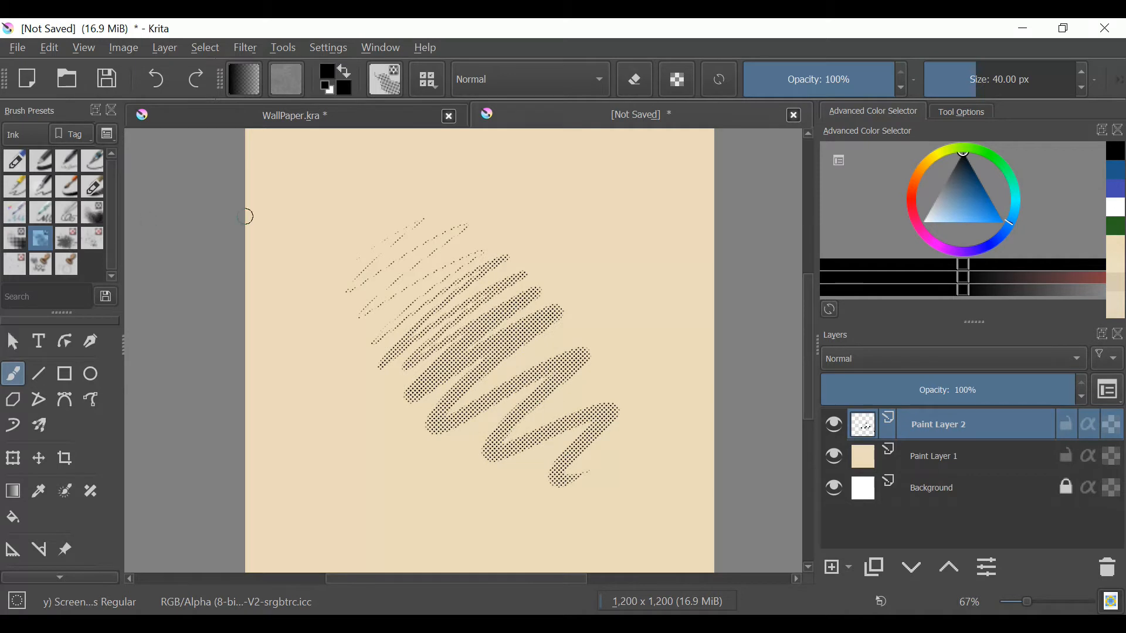
mouse_move(599, 376)
left_mouse_down()
mouse_move(576, 401)
mouse_move(604, 345)
mouse_move(620, 393)
mouse_move(642, 356)
left_mouse_up()
key("ctrl+z")
key("ctrl+z")
mouse_move(270, 322)
left_mouse_down()
mouse_move(354, 326)
mouse_move(618, 301)
mouse_move(570, 397)
left_mouse_up()
mouse_move(578, 285)
left_mouse_down()
mouse_move(606, 294)
mouse_move(572, 293)
mouse_move(614, 256)
mouse_move(656, 252)
mouse_move(678, 234)
mouse_move(430, 211)
mouse_move(645, 188)
mouse_move(335, 196)
mouse_move(465, 158)
mouse_move(710, 176)
mouse_move(711, 209)
mouse_move(282, 235)
mouse_move(288, 320)
mouse_move(410, 350)
mouse_move(337, 371)
mouse_move(586, 346)
left_mouse_up()
key("ctrl+z")
mouse_move(335, 306)
left_mouse_down()
mouse_move(442, 234)
mouse_move(384, 392)
mouse_move(497, 405)
left_mouse_up()
key("ctrl+z")
mouse_move(535, 317)
left_mouse_down()
mouse_move(372, 407)
mouse_move(364, 439)
mouse_move(384, 475)
left_mouse_up()
key("ctrl+z")
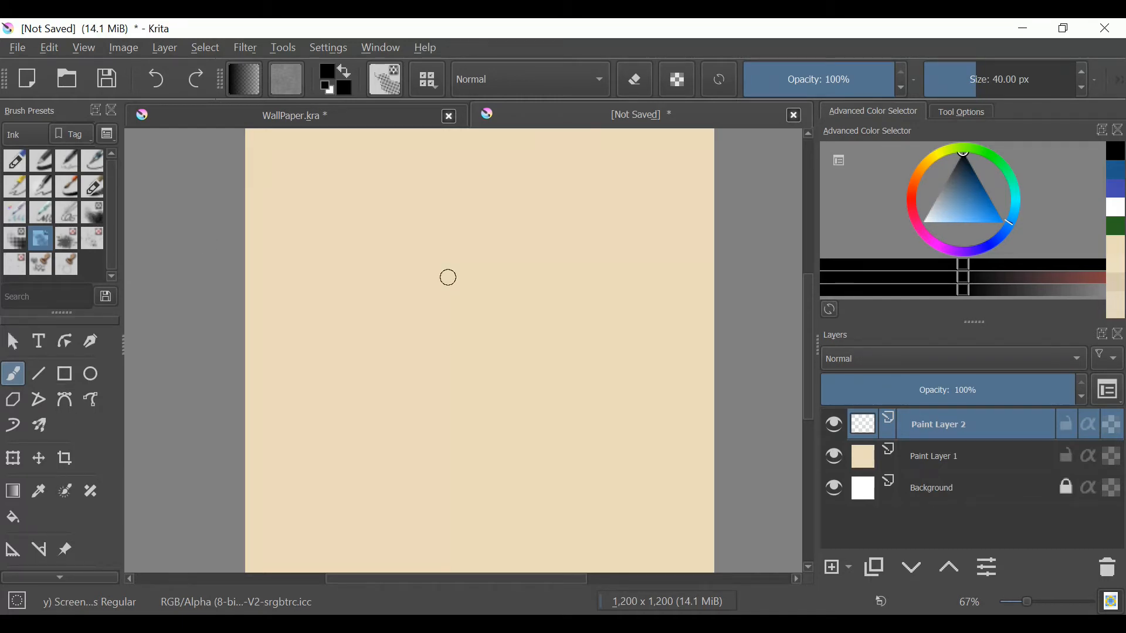
Paint two zigzag test strokes with the Basic-1 brush, undoing each one
left_click(51, 166)
mouse_move(361, 227)
left_mouse_down()
mouse_move(359, 293)
mouse_move(498, 321)
left_mouse_up()
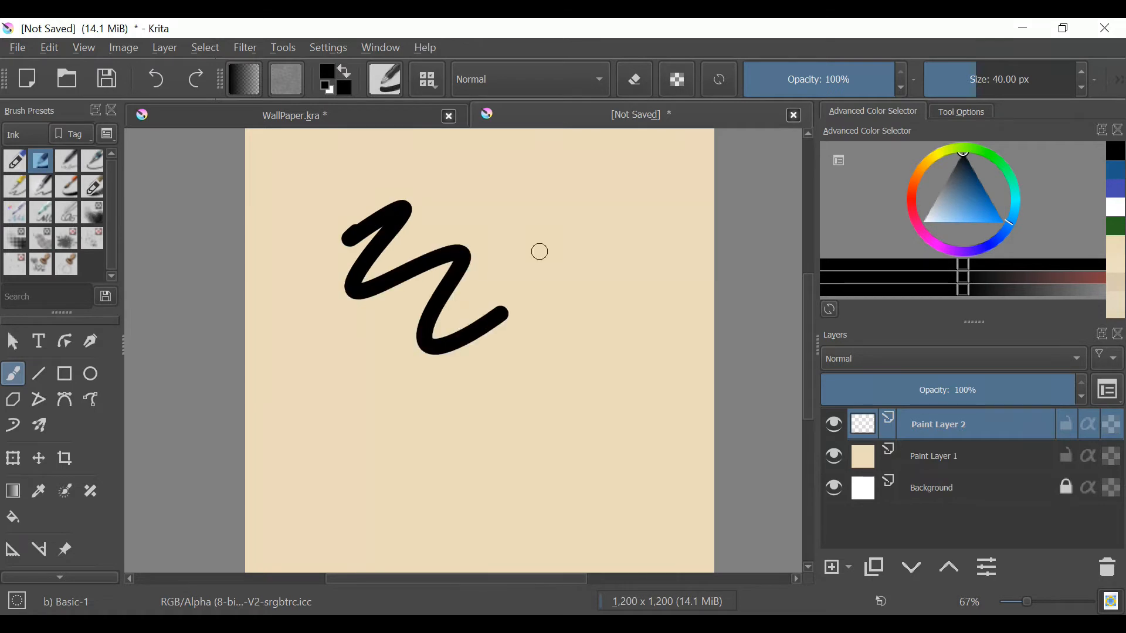
key("ctrl+z")
mouse_move(274, 252)
left_mouse_down()
mouse_move(377, 181)
mouse_move(389, 392)
mouse_move(631, 335)
left_mouse_up()
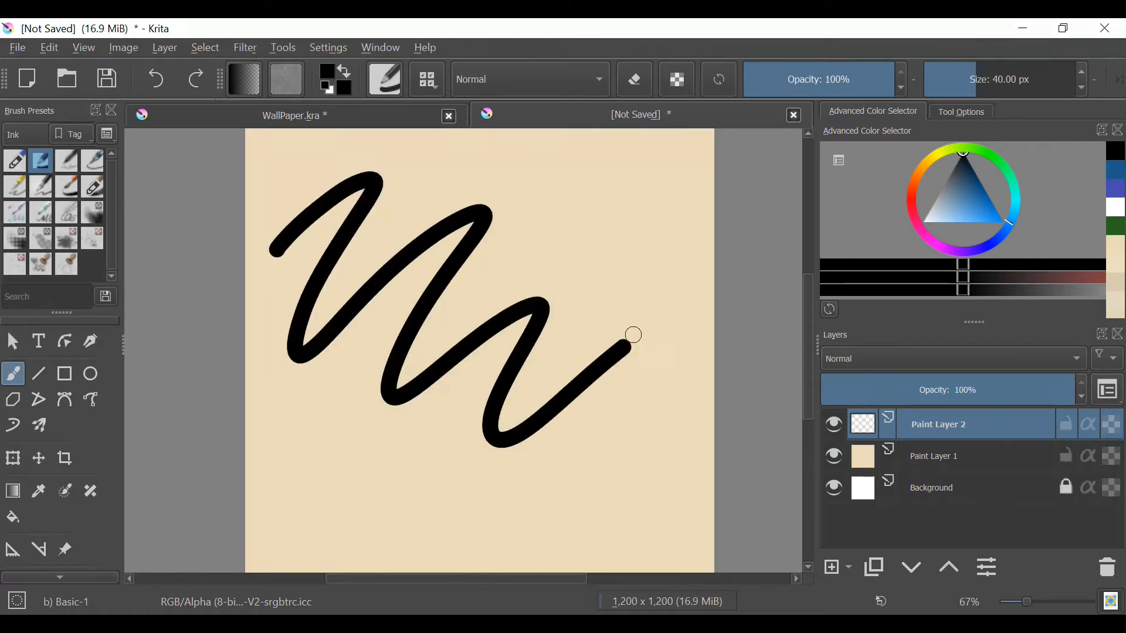
key("ctrl+z")
Test the three Ink presets that follow Basic-1 with one stroke each, undoing every stroke
left_click(67, 162)
mouse_move(384, 382)
left_mouse_down()
mouse_move(516, 446)
mouse_move(614, 404)
left_mouse_up()
key("ctrl+z")
left_click(92, 161)
left_click_drag(322, 252, 476, 412)
key("ctrl+z")
left_click(15, 186)
mouse_move(323, 214)
left_mouse_down()
mouse_move(291, 284)
mouse_move(496, 425)
left_mouse_up()
key("ctrl+z")
Sample the last Ink presets, including Texture Starfield, and select the Eraser Small preset
left_click(66, 264)
left_click(41, 263)
left_click(15, 264)
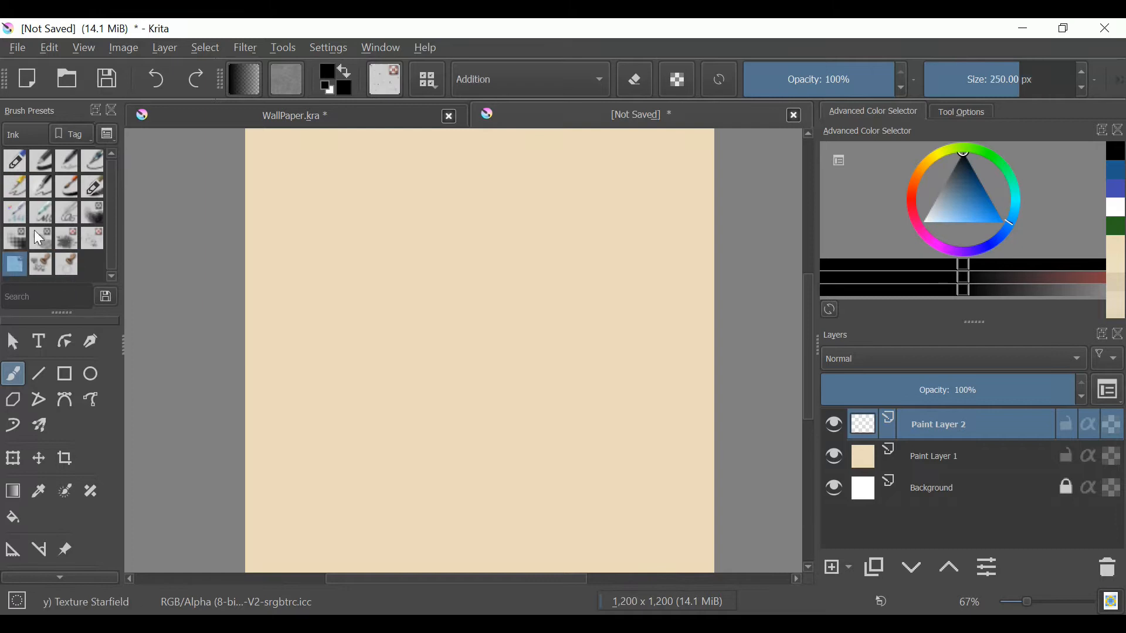
left_click(15, 161)
Switch the presets to Paint and paint zigzags with Dry Textured Creases and Wet Bristles, plus a small Wet Bristles patch
left_click(37, 134)
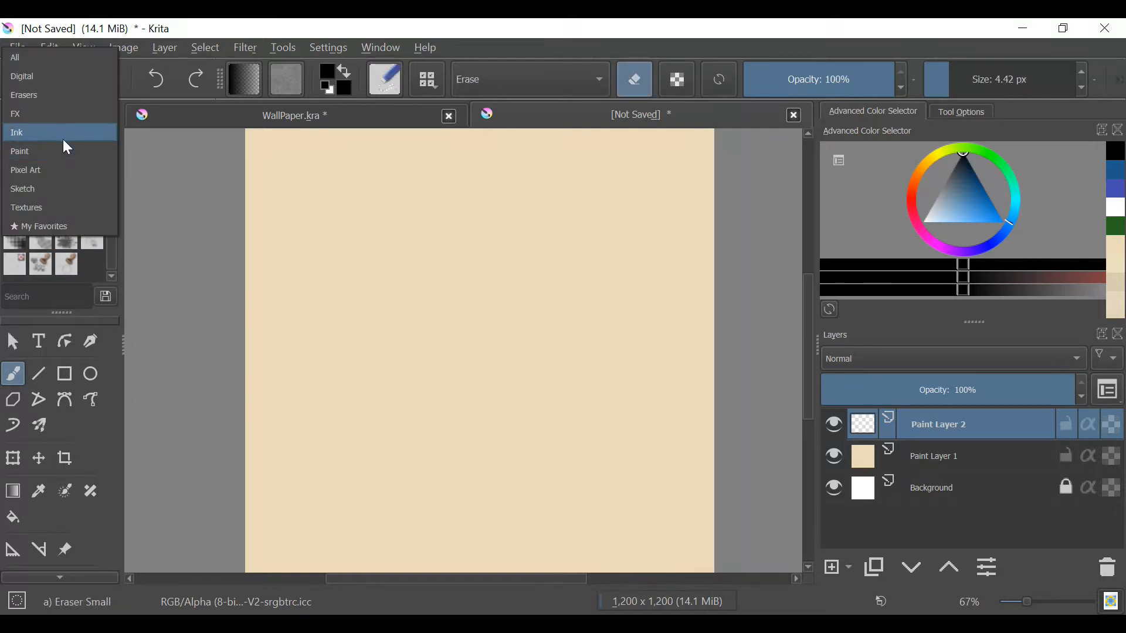
left_click(62, 139)
left_click(23, 160)
left_click_drag(329, 217, 387, 244)
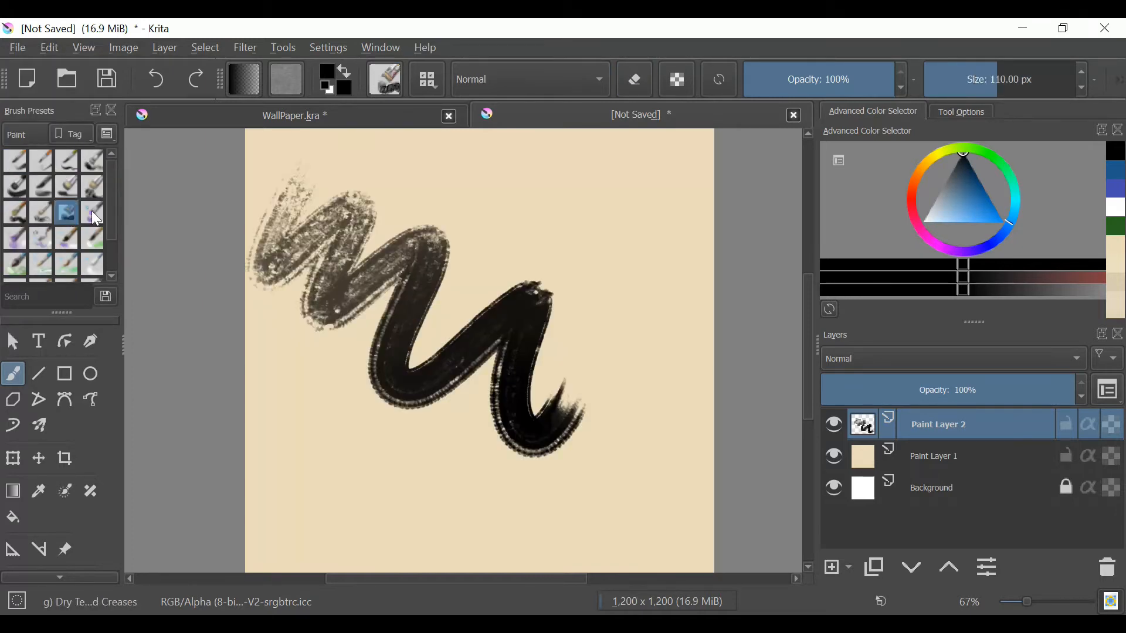
left_click(94, 214)
left_click_drag(447, 200, 625, 204)
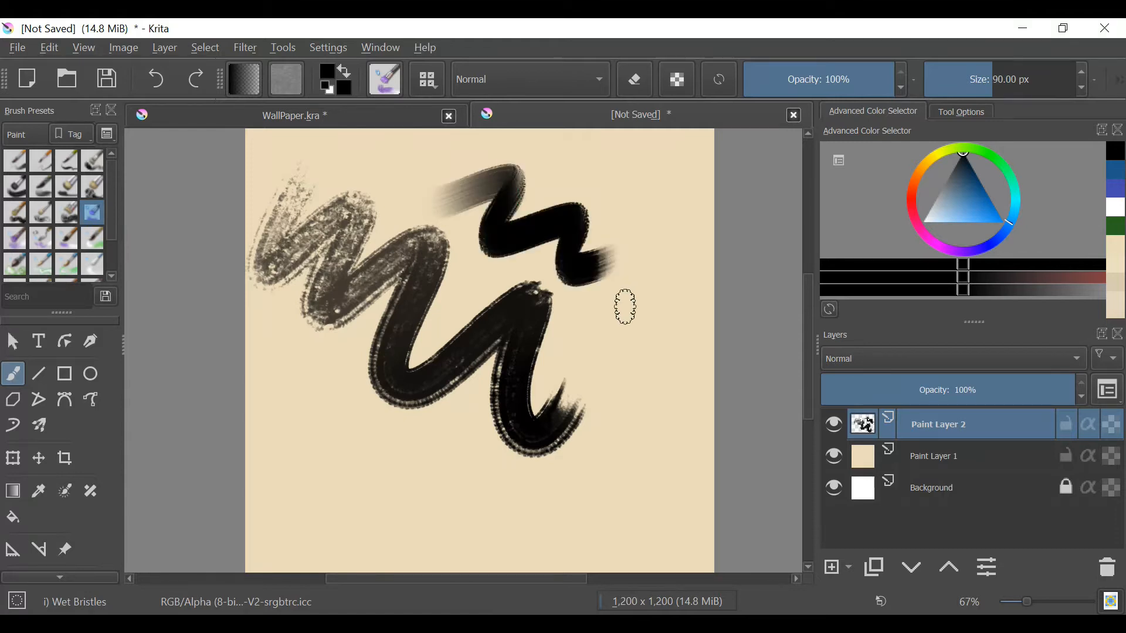
mouse_move(621, 352)
left_mouse_down()
mouse_move(674, 336)
mouse_move(657, 411)
mouse_move(657, 396)
mouse_move(627, 376)
mouse_move(646, 351)
mouse_move(670, 411)
mouse_move(621, 363)
mouse_move(660, 437)
left_mouse_up()
Paint rough textured patches across the lower canvas with the Dry Bristles Eroded brush
left_click(14, 212)
mouse_move(282, 431)
left_mouse_down()
mouse_move(352, 486)
mouse_move(414, 469)
left_mouse_up()
left_click_drag(493, 517, 508, 509)
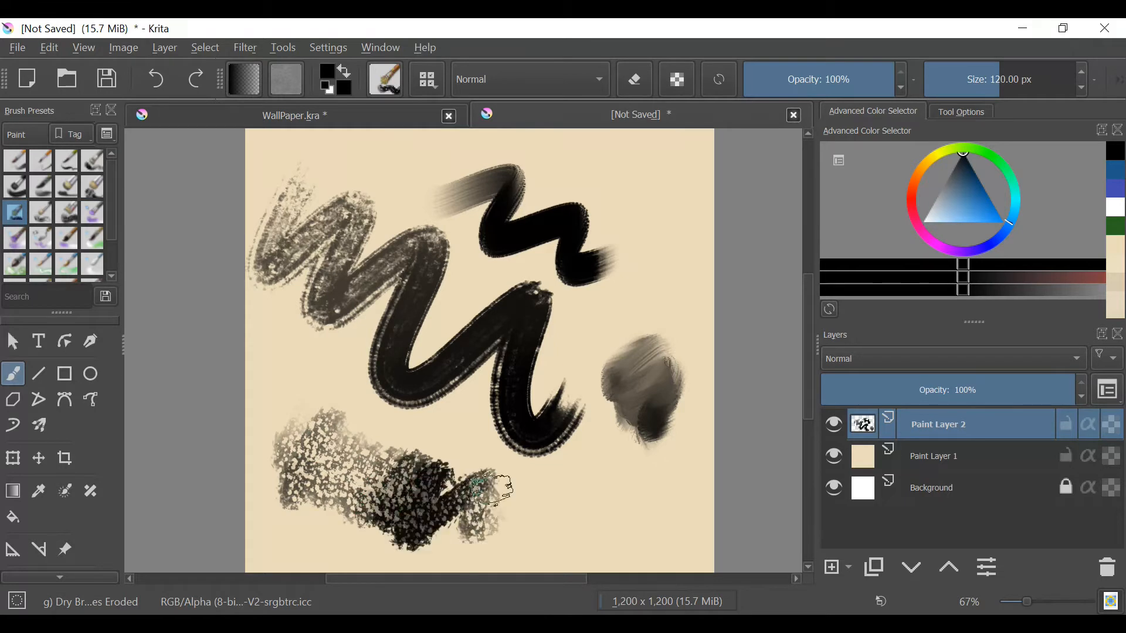
mouse_move(364, 445)
left_mouse_down()
mouse_move(356, 481)
mouse_move(366, 492)
mouse_move(340, 465)
mouse_move(369, 482)
left_mouse_up()
left_click_drag(528, 469, 598, 496)
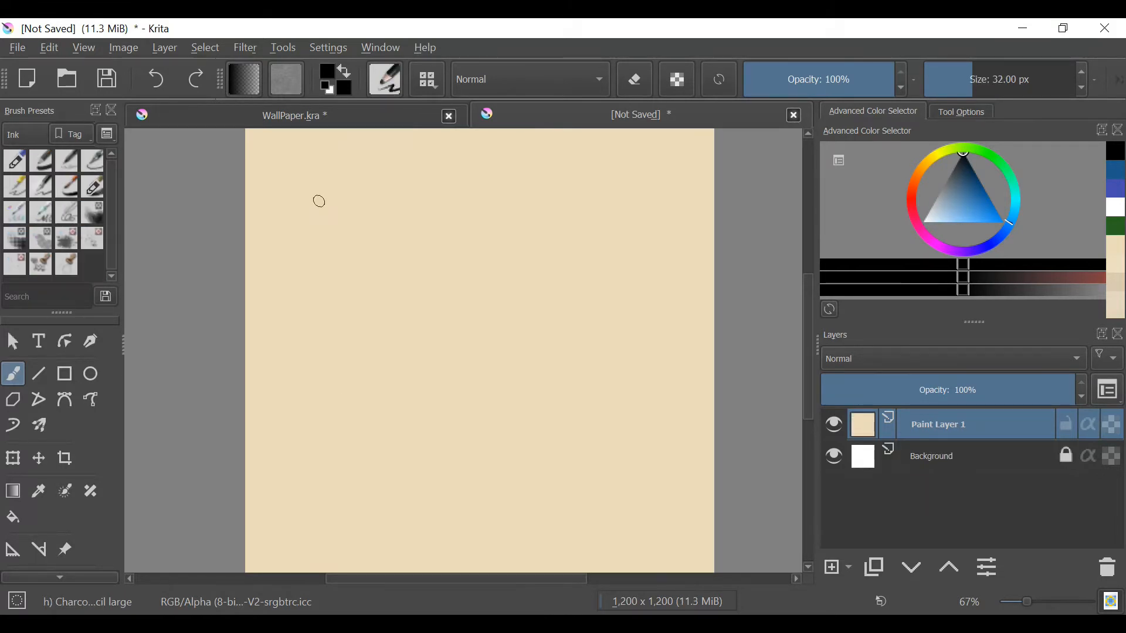
Try one stroke with the large Charcoal Pencil and one with the Basic-1 brush on Paint Layer 1, undoing both
mouse_move(327, 276)
left_mouse_down()
mouse_move(434, 205)
mouse_move(607, 322)
left_mouse_up()
key("ctrl+z")
left_click(41, 160)
mouse_move(420, 253)
left_mouse_down()
mouse_move(352, 339)
mouse_move(572, 393)
left_mouse_up()
key("ctrl+z")
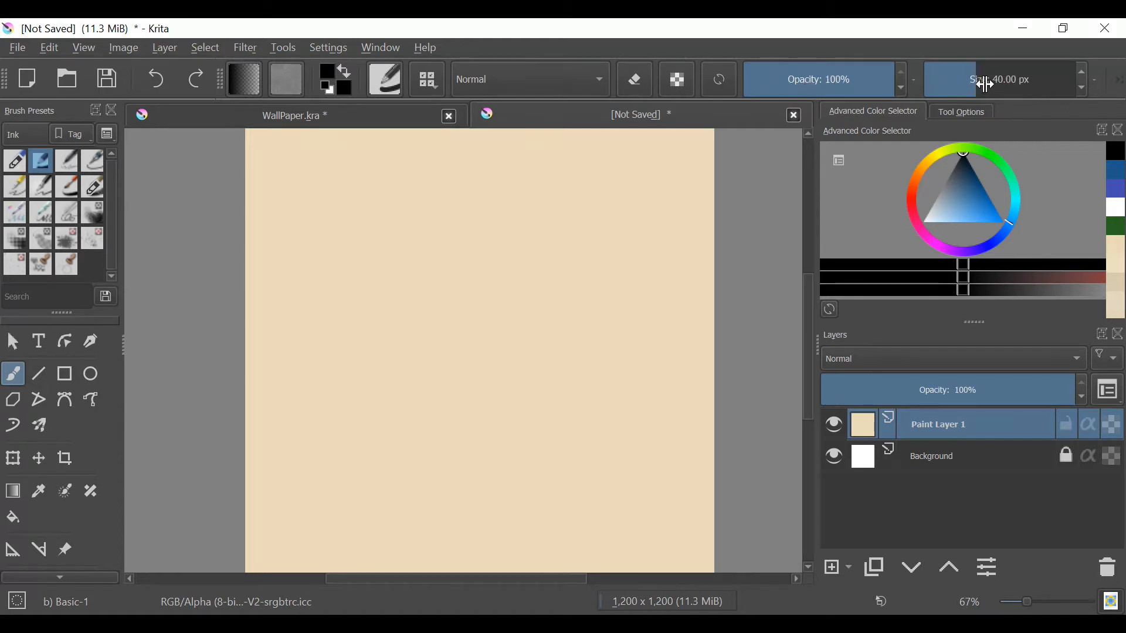
Try Basic-1 strokes at a much smaller and a much larger brush size, undoing all of them
left_click_drag(975, 81, 935, 83)
mouse_move(322, 209)
left_mouse_down()
mouse_move(336, 261)
mouse_move(361, 284)
mouse_move(450, 305)
mouse_move(512, 224)
left_mouse_up()
left_click_drag(436, 344, 583, 324)
left_click_drag(962, 82, 1114, 84)
mouse_move(605, 195)
left_mouse_down()
mouse_move(588, 217)
mouse_move(590, 274)
mouse_move(520, 435)
left_mouse_up()
key("ctrl+z")
key("ctrl+z")
key("ctrl+z")
Set the Basic-1 brush size to 5.81 px and draw four vertical lines at decreasing opacity, including 50%
mouse_move(1039, 82)
left_mouse_down()
mouse_move(995, 78)
mouse_move(952, 93)
left_mouse_up()
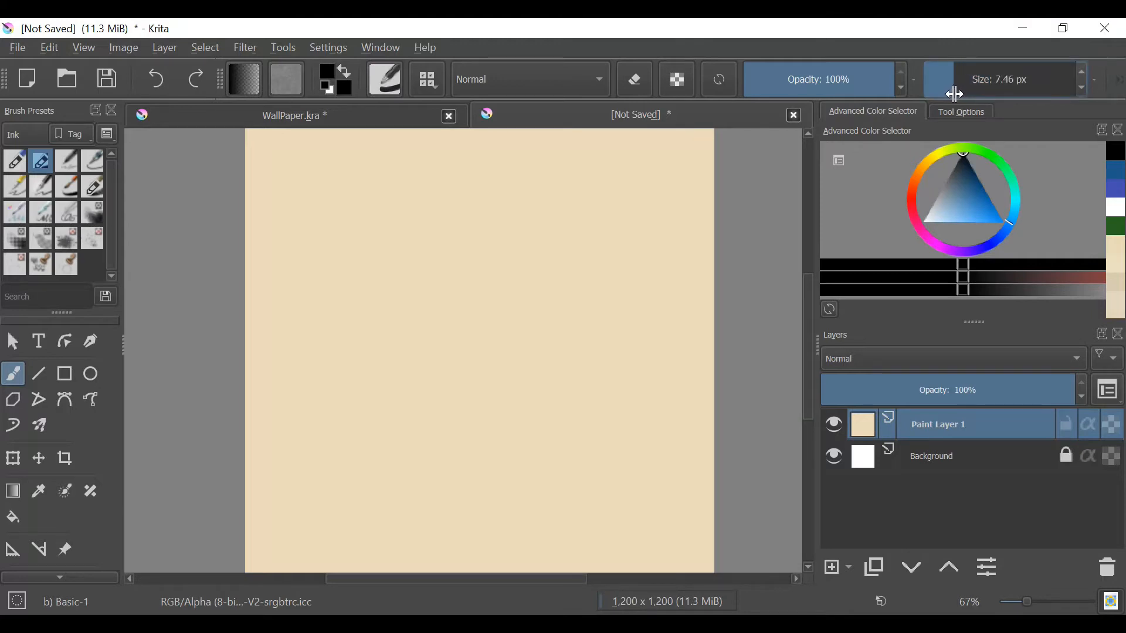
left_click_drag(302, 196, 288, 374)
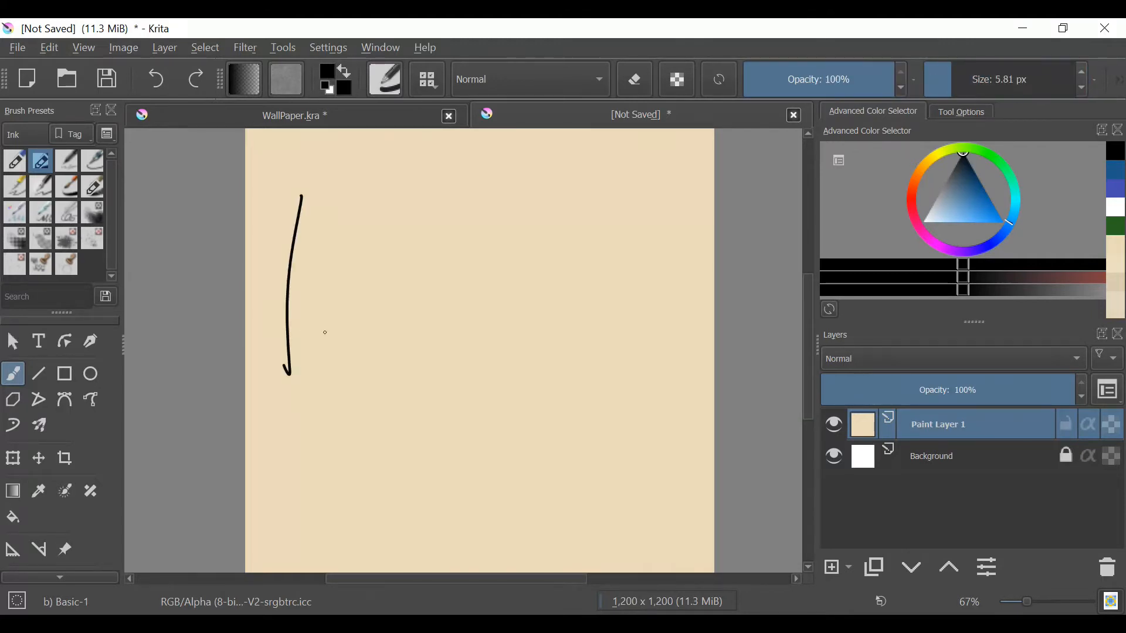
left_click_drag(867, 78, 857, 81)
left_click_drag(357, 204, 340, 373)
left_click_drag(850, 81, 818, 87)
left_click_drag(427, 200, 405, 362)
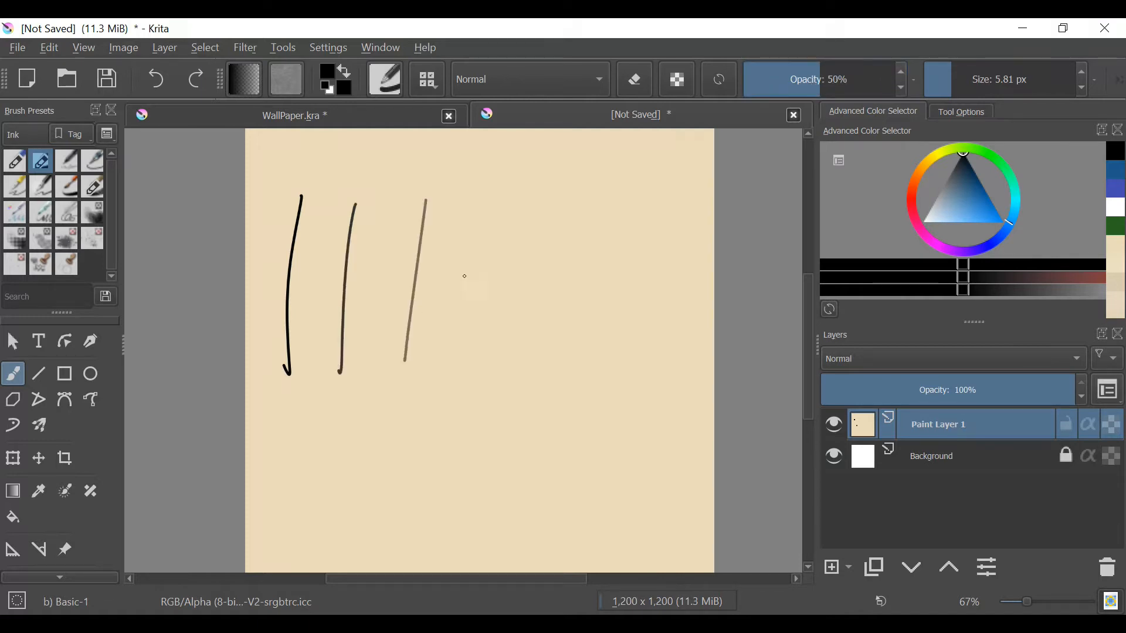
left_click_drag(819, 80, 772, 83)
left_click_drag(480, 200, 464, 356)
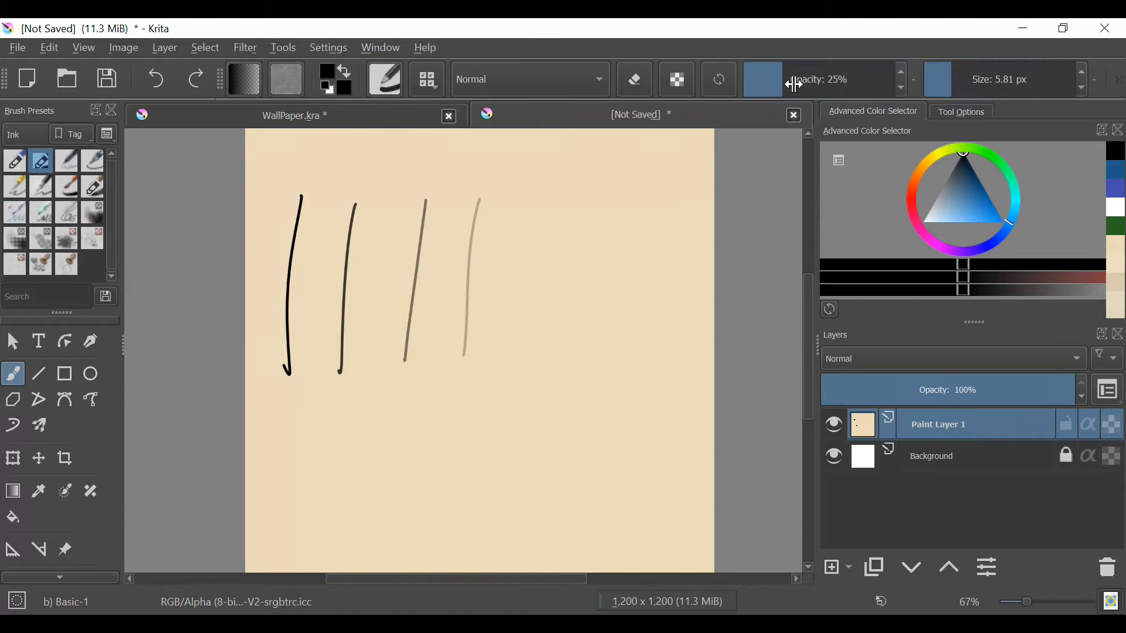
Undo the four vertical lines and return the brush opacity to 100%
left_click_drag(794, 82, 745, 83)
key("ctrl+z")
key("ctrl+z")
key("ctrl+z")
key("ctrl+z")
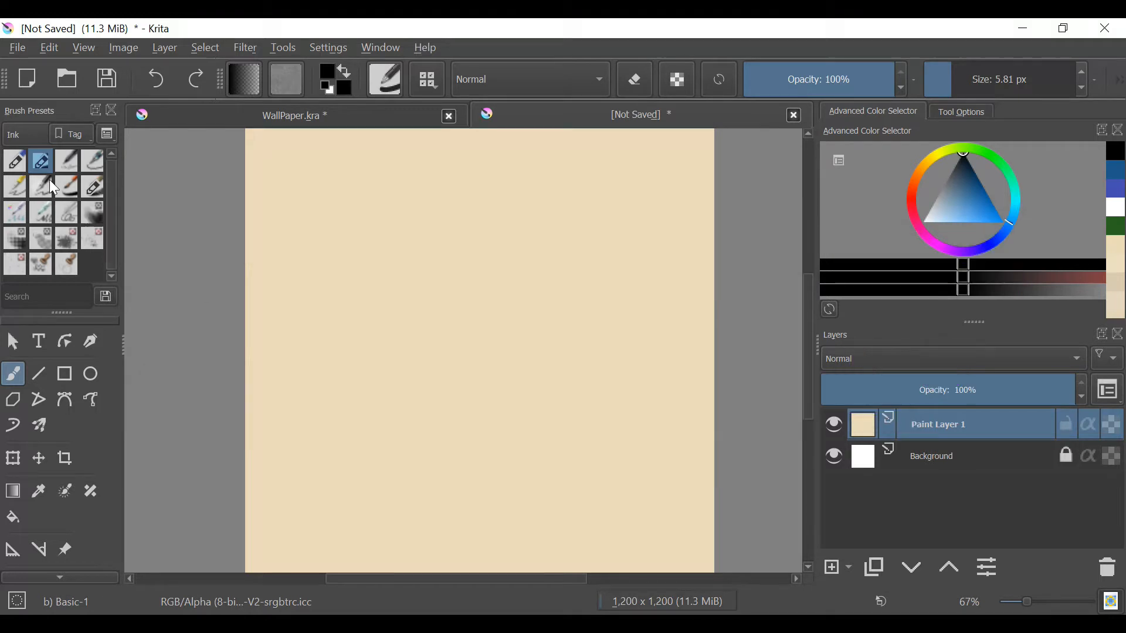
Switch the presets to Erasers and erase zigzags into the black Paint Layer 2 with Eraser Small and Eraser Soft
left_click(59, 129)
left_click(55, 94)
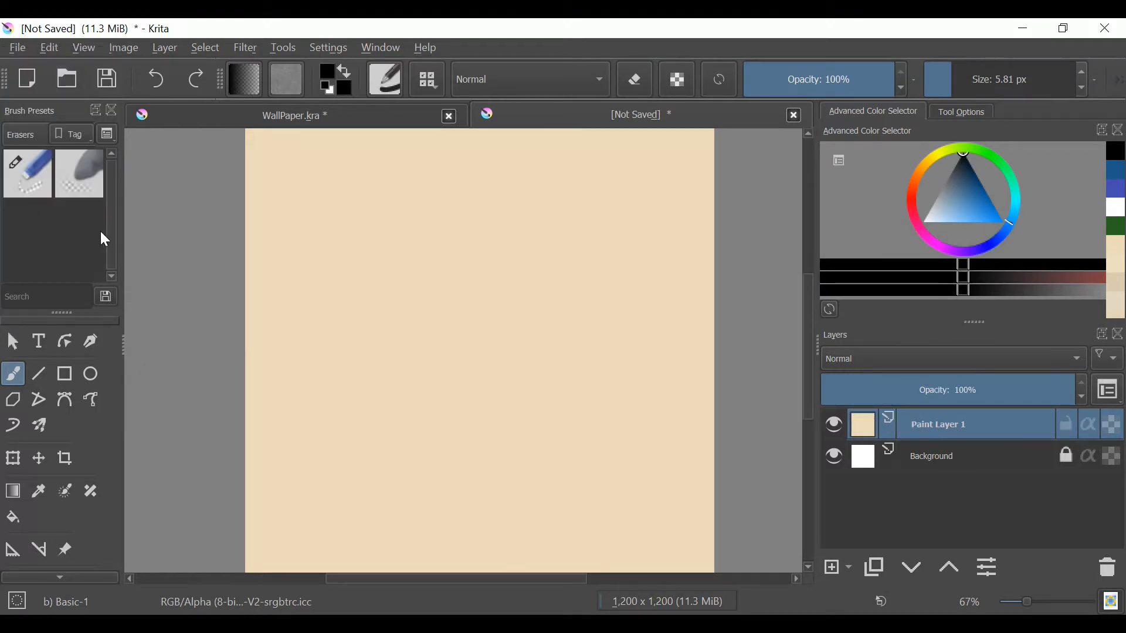
left_click(60, 129)
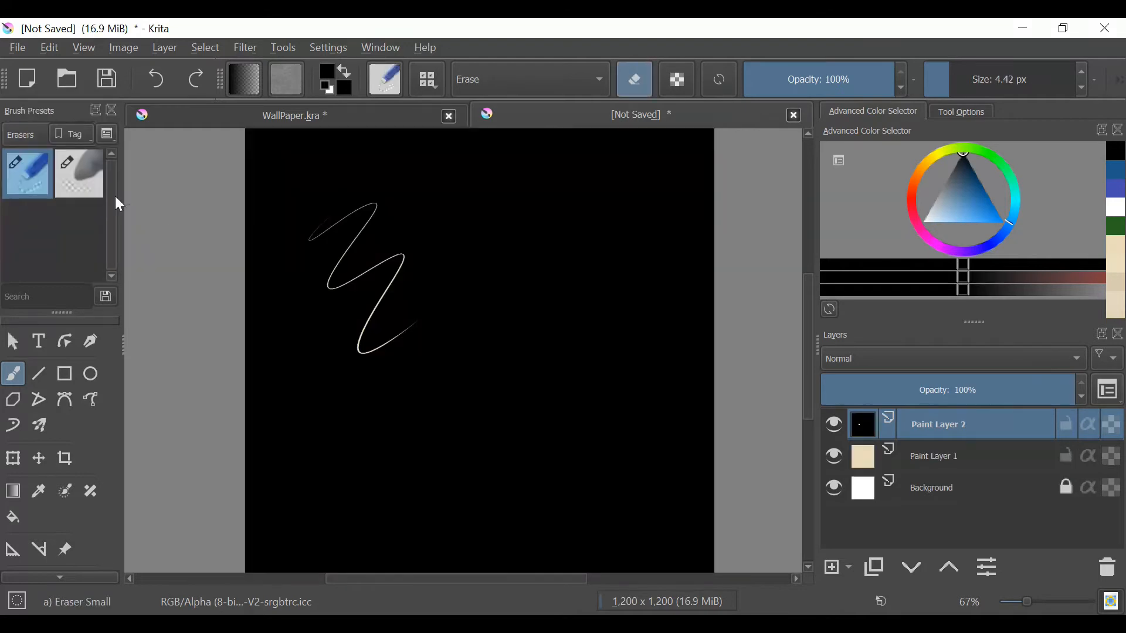
left_click(80, 174)
mouse_move(418, 182)
left_mouse_down()
mouse_move(459, 161)
mouse_move(564, 304)
left_mouse_up()
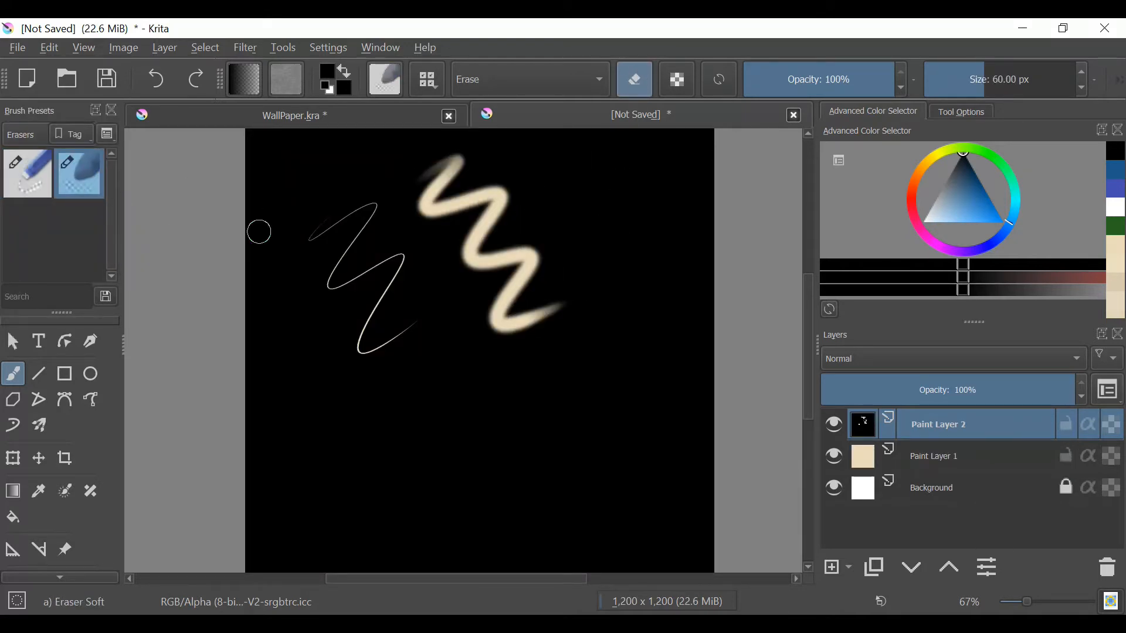
Switch the brush presets to the Paint category and select the Bristles-1 Details brush
left_click(41, 139)
left_click(57, 190)
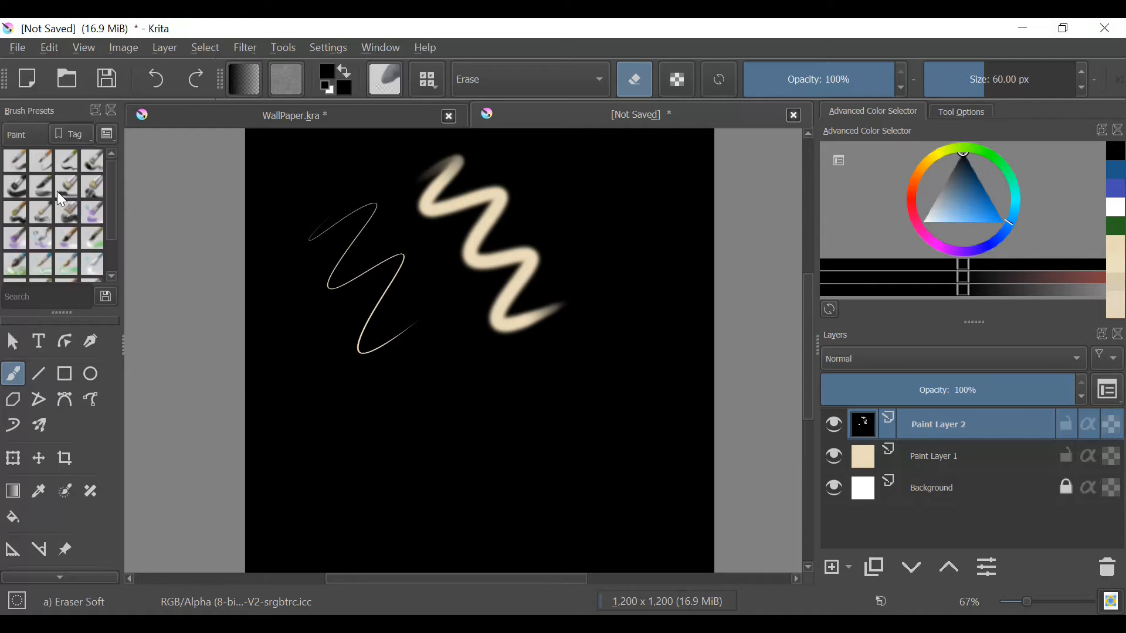
left_click(61, 198)
Switch the presets to Textures and erase a long halftone zigzag and two patches from the black layer with Screentones Pressure
left_click(23, 134)
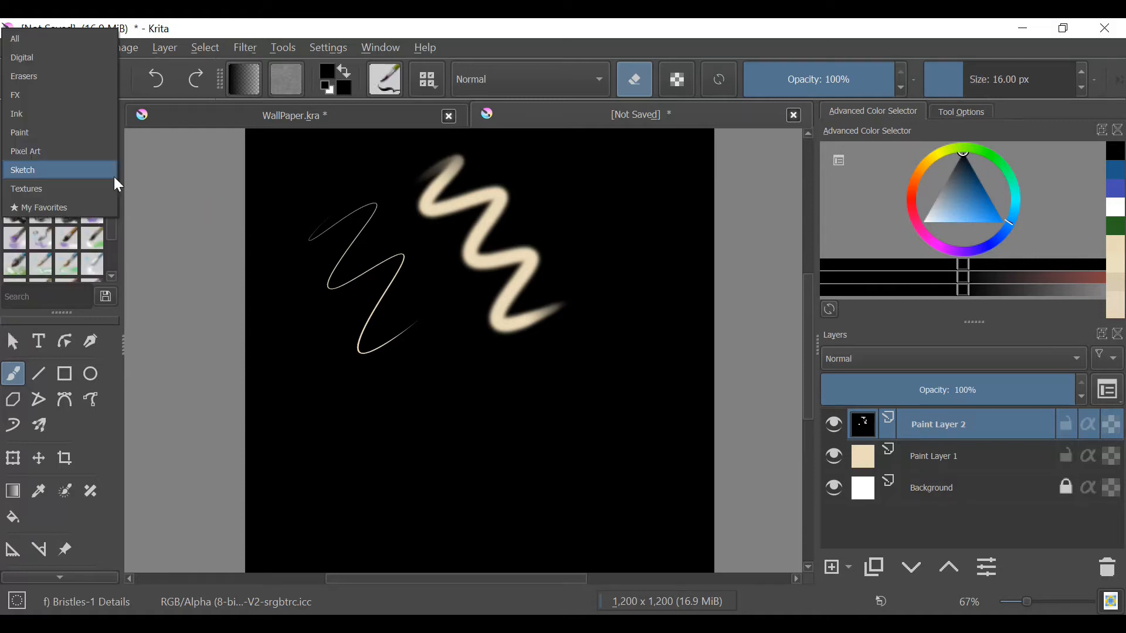
left_click(69, 191)
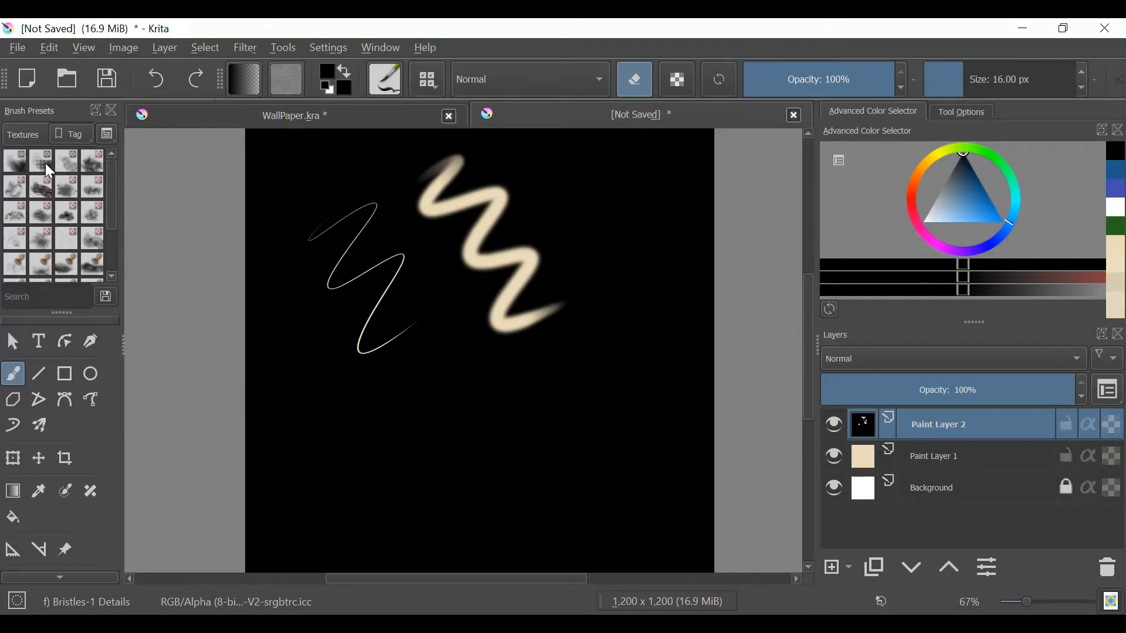
left_click(49, 170)
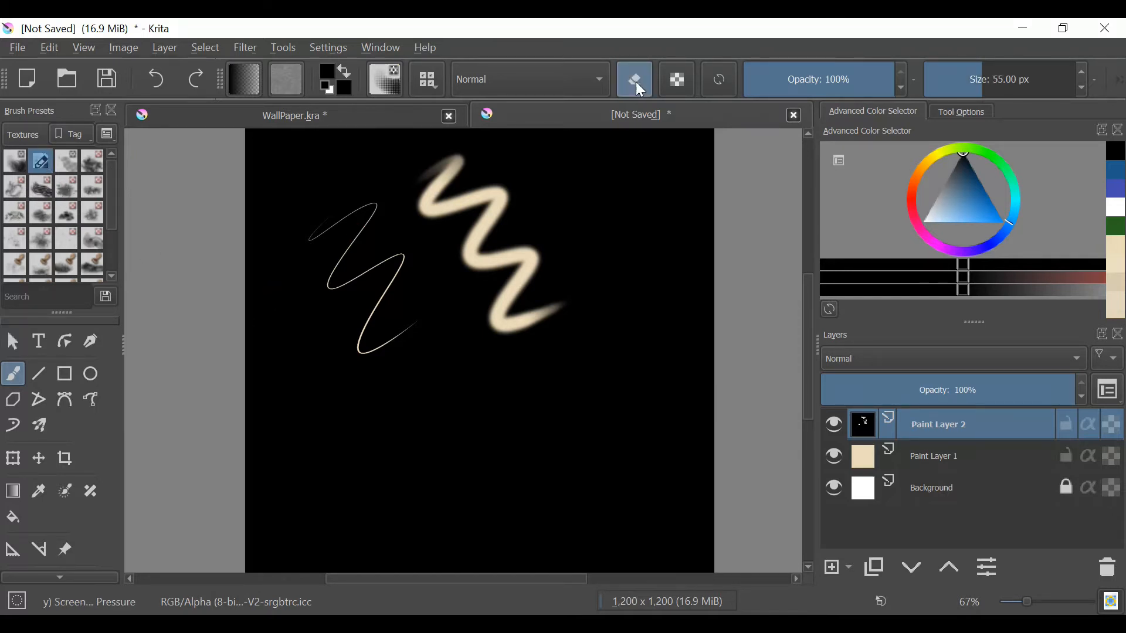
mouse_move(312, 425)
left_mouse_down()
mouse_move(359, 421)
mouse_move(357, 509)
mouse_move(397, 424)
mouse_move(406, 485)
mouse_move(444, 415)
mouse_move(446, 504)
mouse_move(504, 435)
mouse_move(526, 487)
mouse_move(569, 399)
mouse_move(584, 492)
mouse_move(673, 399)
mouse_move(659, 508)
mouse_move(693, 397)
mouse_move(682, 516)
mouse_move(668, 387)
left_mouse_up()
mouse_move(644, 283)
left_mouse_down()
mouse_move(604, 319)
mouse_move(648, 334)
mouse_move(683, 327)
left_mouse_up()
mouse_move(589, 154)
left_mouse_down()
mouse_move(589, 190)
mouse_move(631, 234)
mouse_move(678, 228)
left_mouse_up()
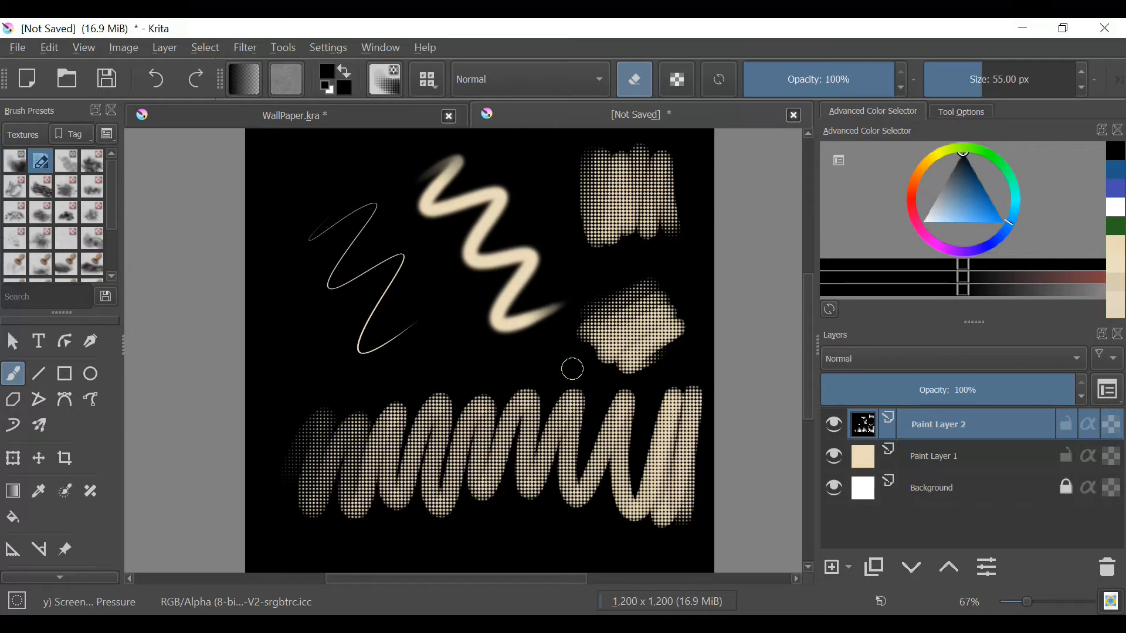
Browse the brush preset categories and pick the Texture Spray preset from Textures
mouse_move(109, 195)
left_mouse_down()
mouse_move(105, 238)
mouse_move(108, 186)
left_mouse_up()
left_click(36, 136)
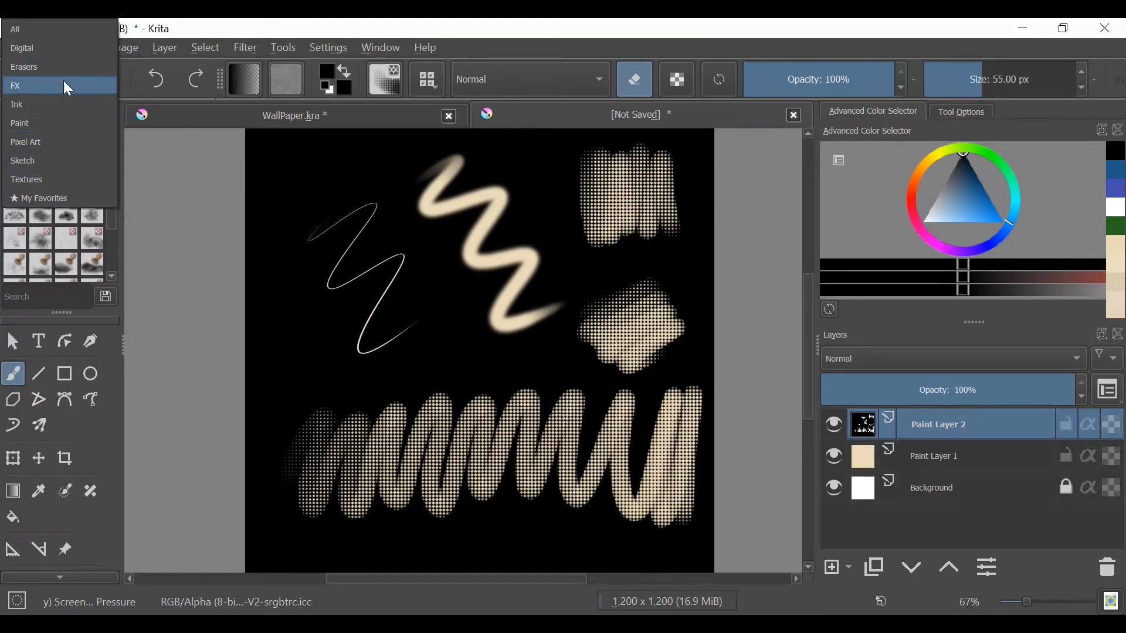
left_click(63, 248)
left_click(69, 258)
key("e")
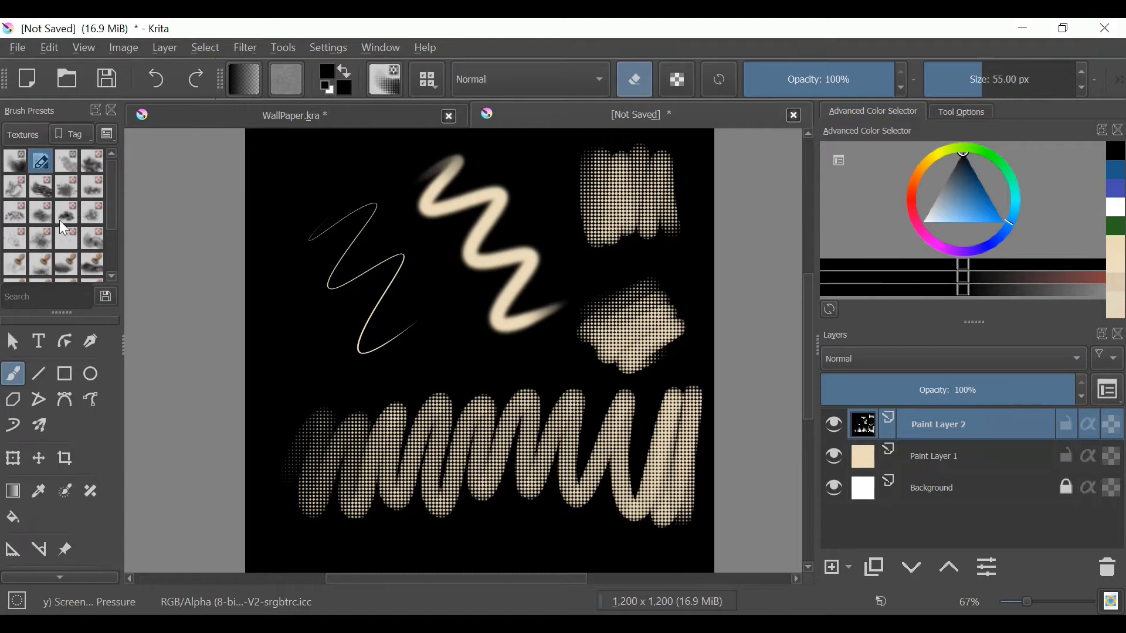
left_click(42, 238)
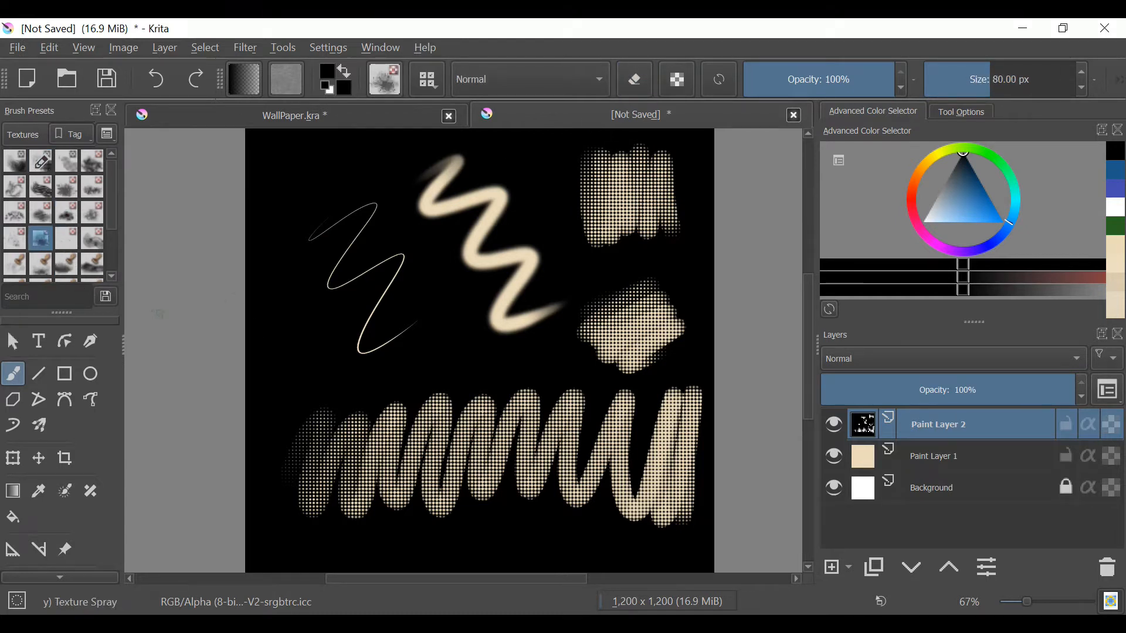
Erase a cloud-shaped patch and a wide grassy band from the black Paint Layer 2 with texture presets, including Stamp Grass Patch
left_click(66, 212)
left_click(635, 91)
left_click_drag(284, 159, 364, 176)
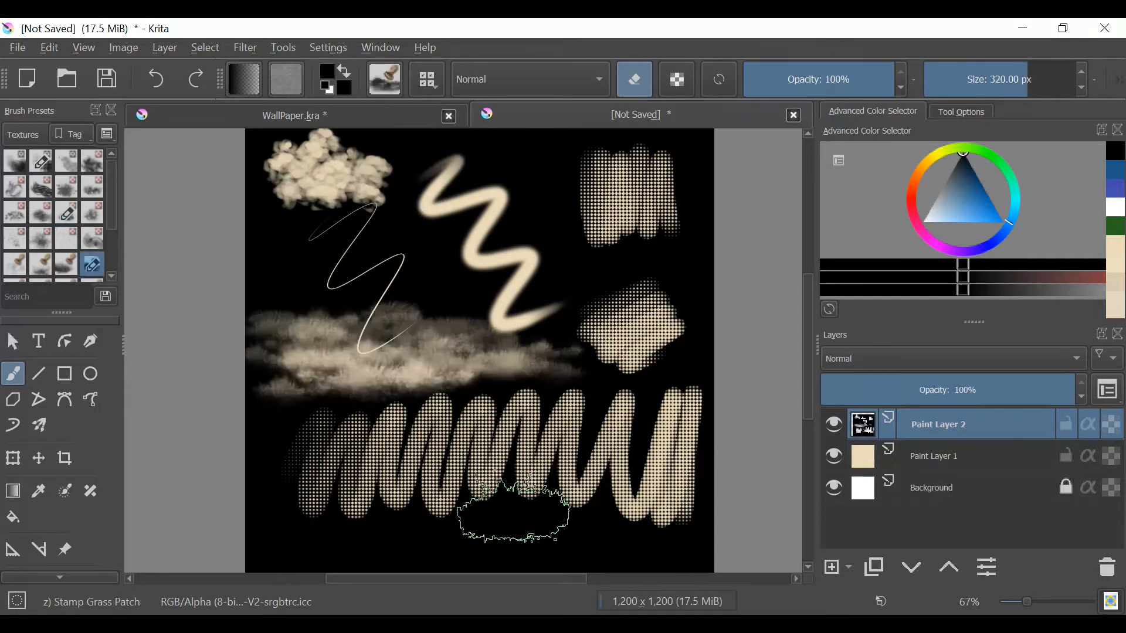
mouse_move(326, 372)
left_mouse_down()
mouse_move(386, 387)
mouse_move(600, 373)
mouse_move(436, 390)
left_mouse_up()
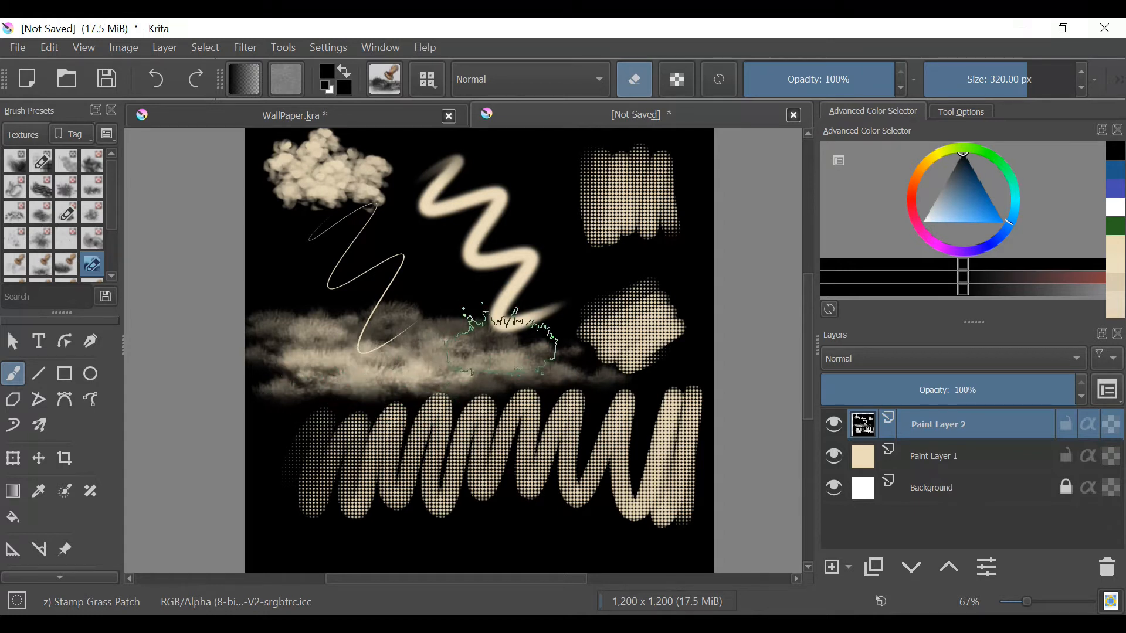
mouse_move(545, 363)
left_mouse_down()
mouse_move(604, 377)
mouse_move(519, 342)
mouse_move(538, 342)
left_mouse_up()
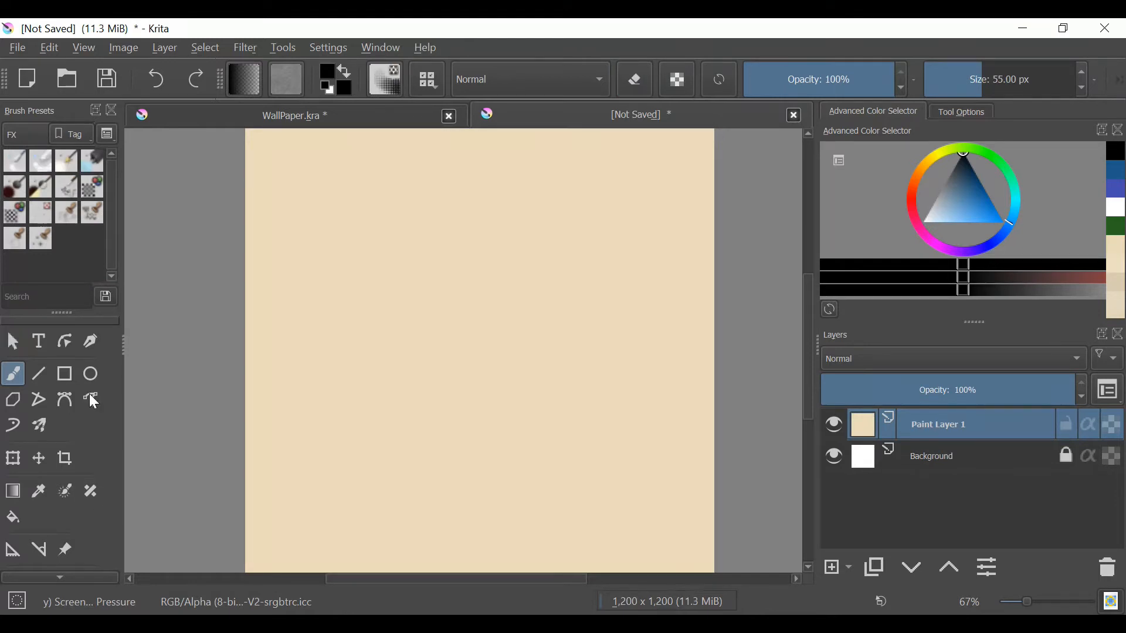
Create a text box on the canvas and set the placeholder text's font to Bahnschrift SemiLight
key("t")
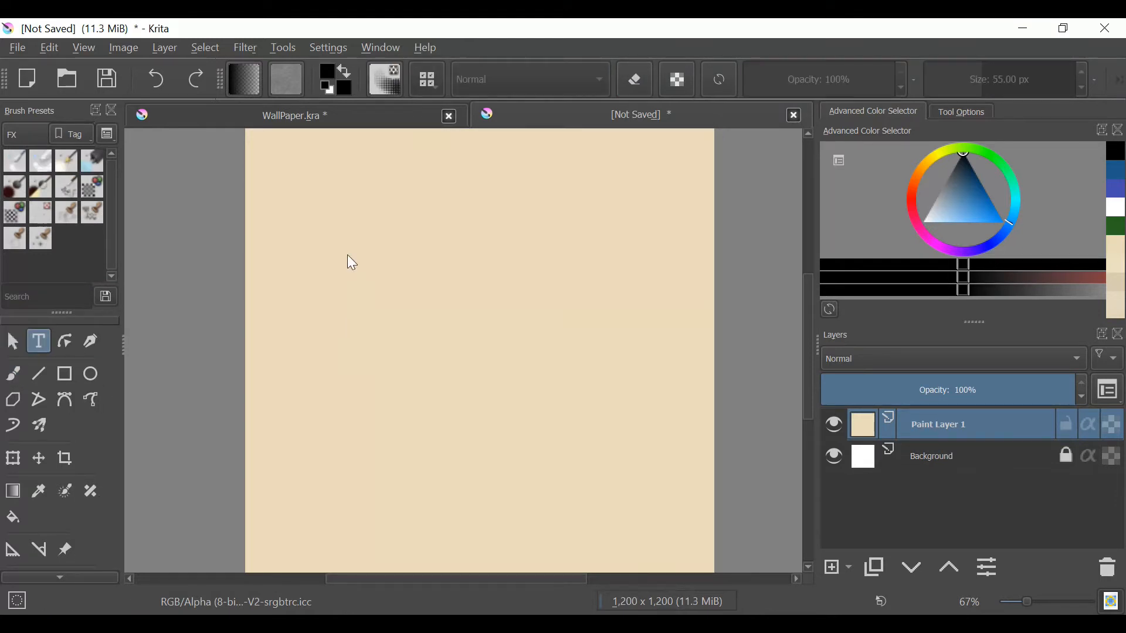
left_click_drag(585, 334, 600, 336)
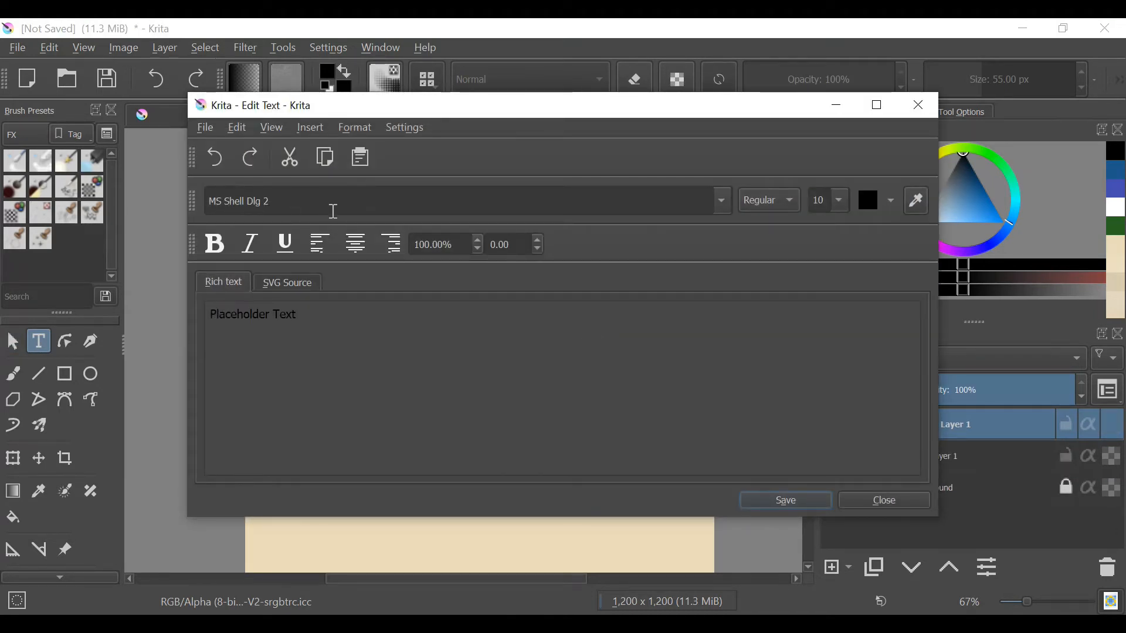
left_click_drag(333, 211, 212, 221)
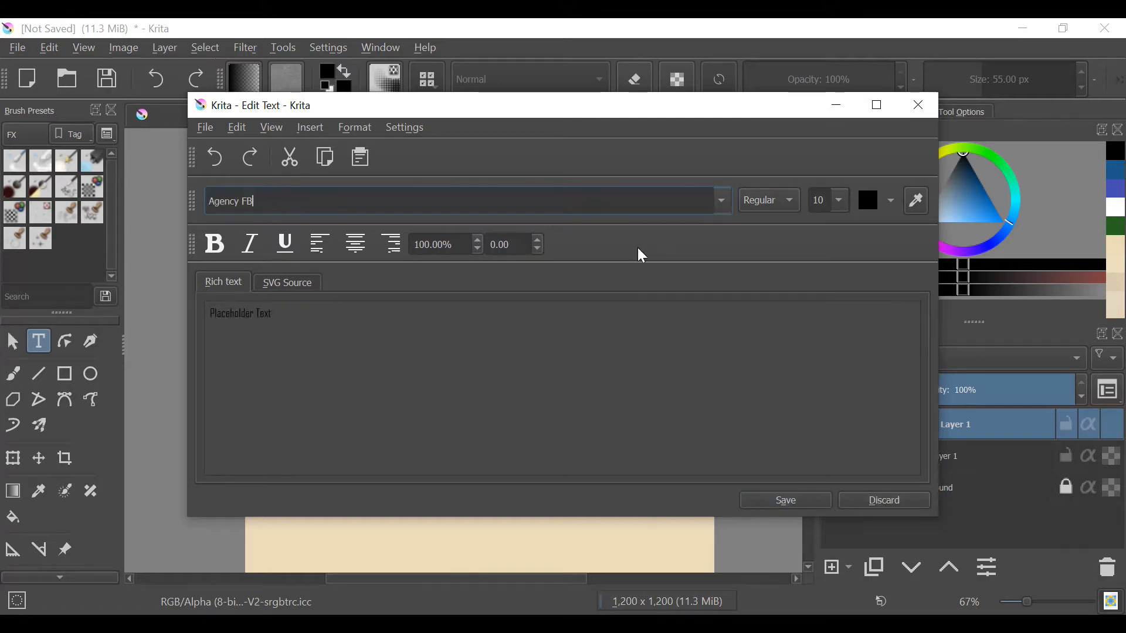
left_click(719, 201)
scroll(384, 317, "down", 2)
scroll(381, 314, "up", 1)
scroll(382, 314, "down", 4)
scroll(382, 315, "up", 2)
left_click(383, 308)
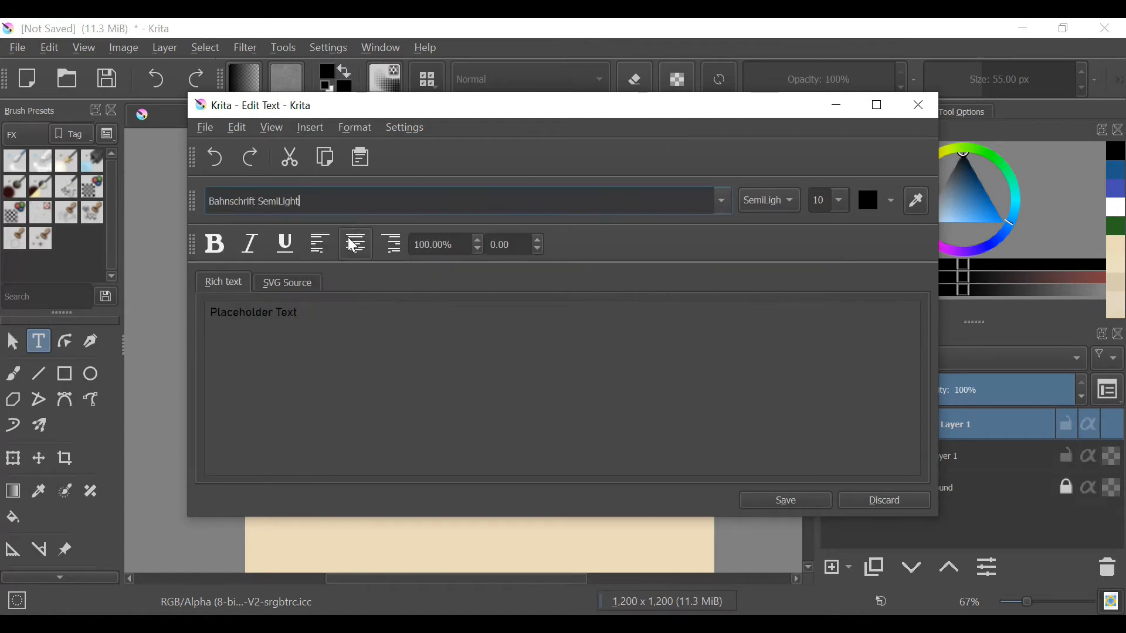
Replace the placeholder text with "Hello"
left_click(303, 311)
key("ctrl+a")
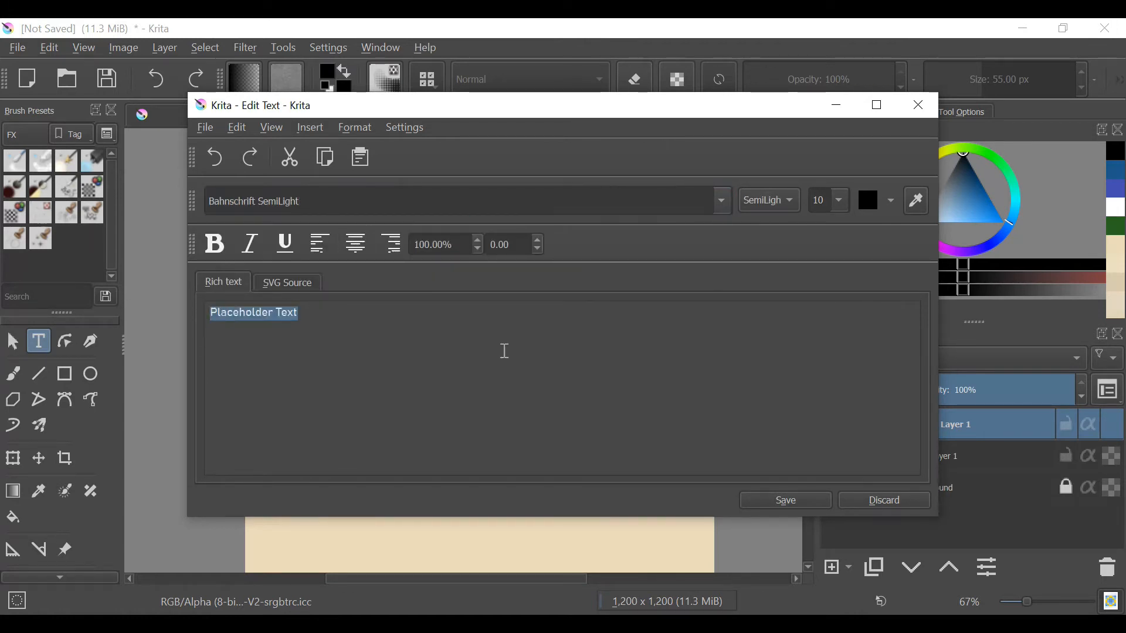
type("Hello")
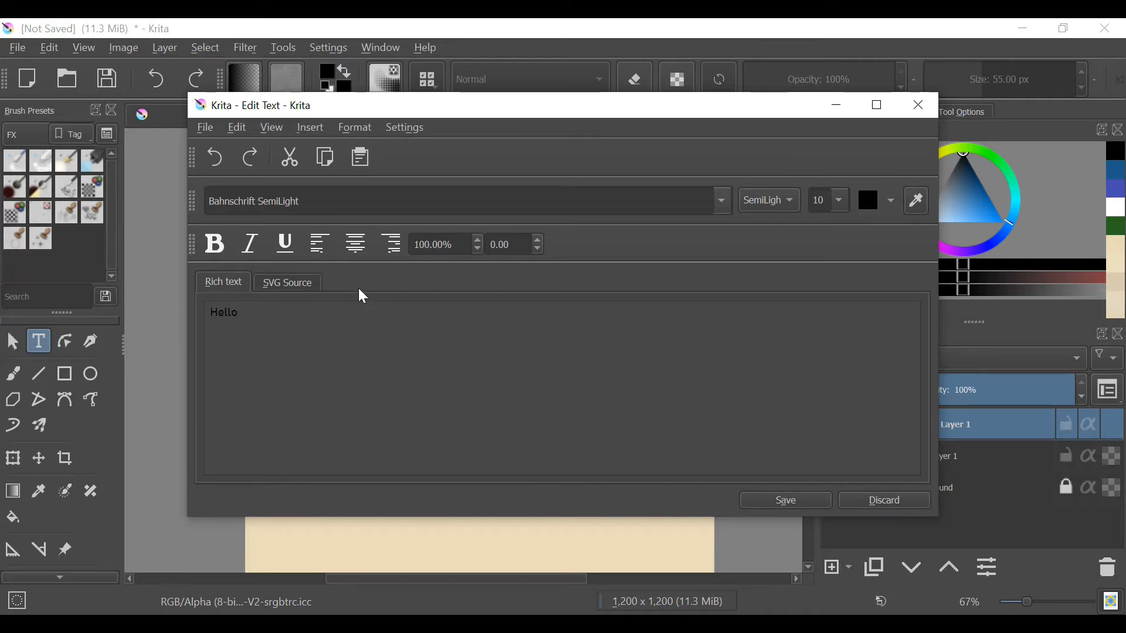
Color the word "Hello" with the beige sampled from the canvas
left_click_drag(232, 310, 240, 313)
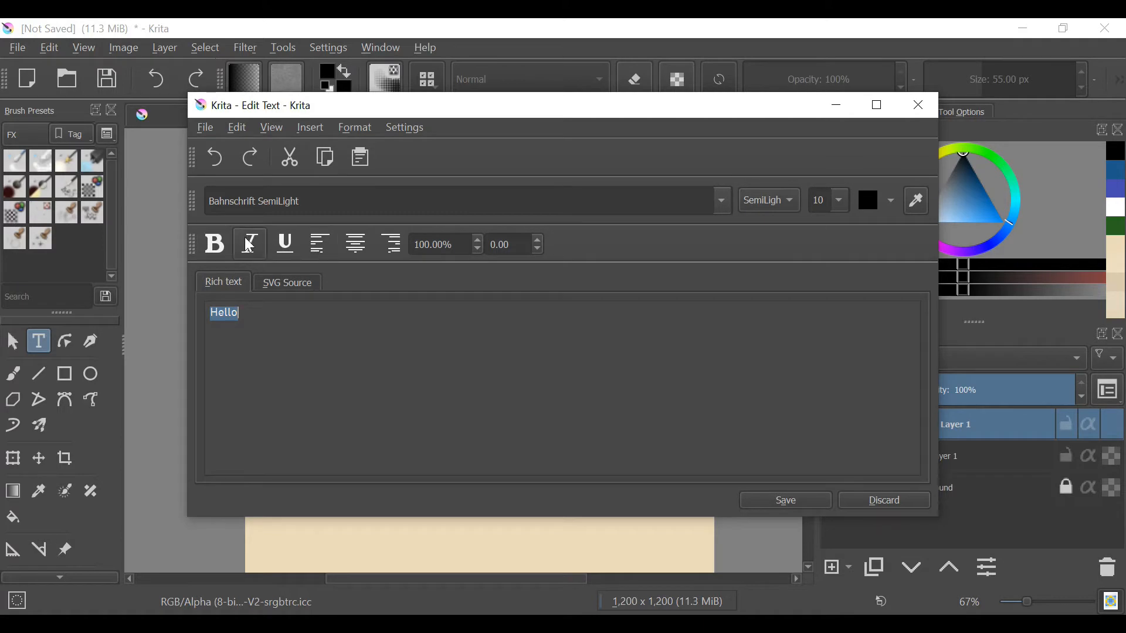
left_click(846, 206)
left_click(845, 203)
left_click(844, 203)
key("Tab")
left_click(503, 547)
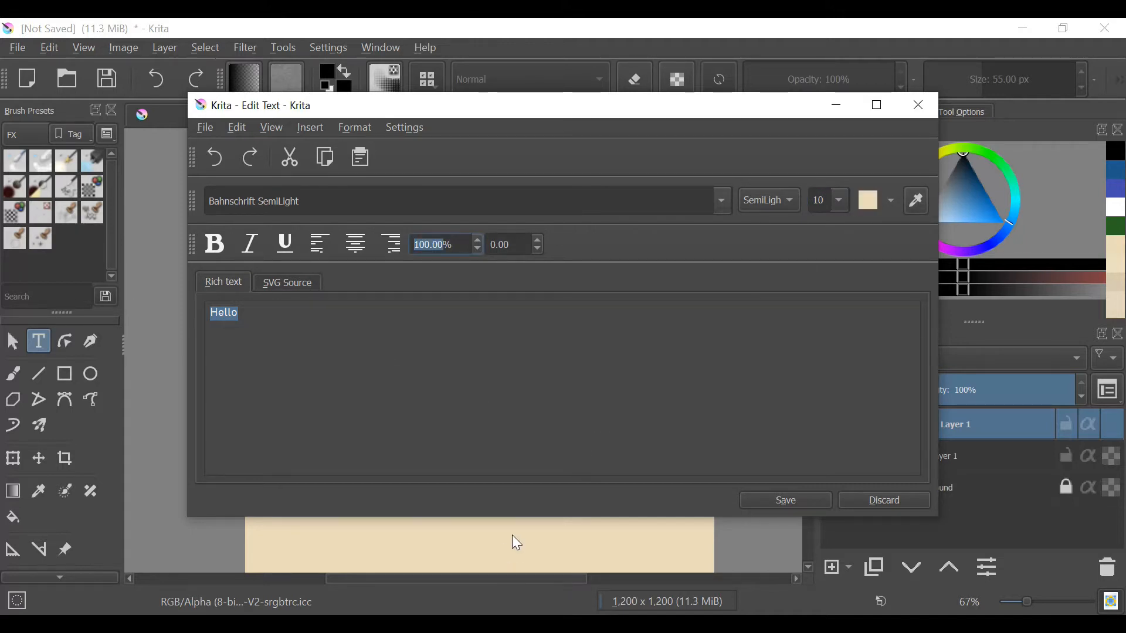
Widen the letter spacing of "Hello" step by step beyond 1.00
left_click_drag(448, 114, 756, 128)
scroll(585, 246, "up", 3)
left_click(581, 243)
left_click(581, 234)
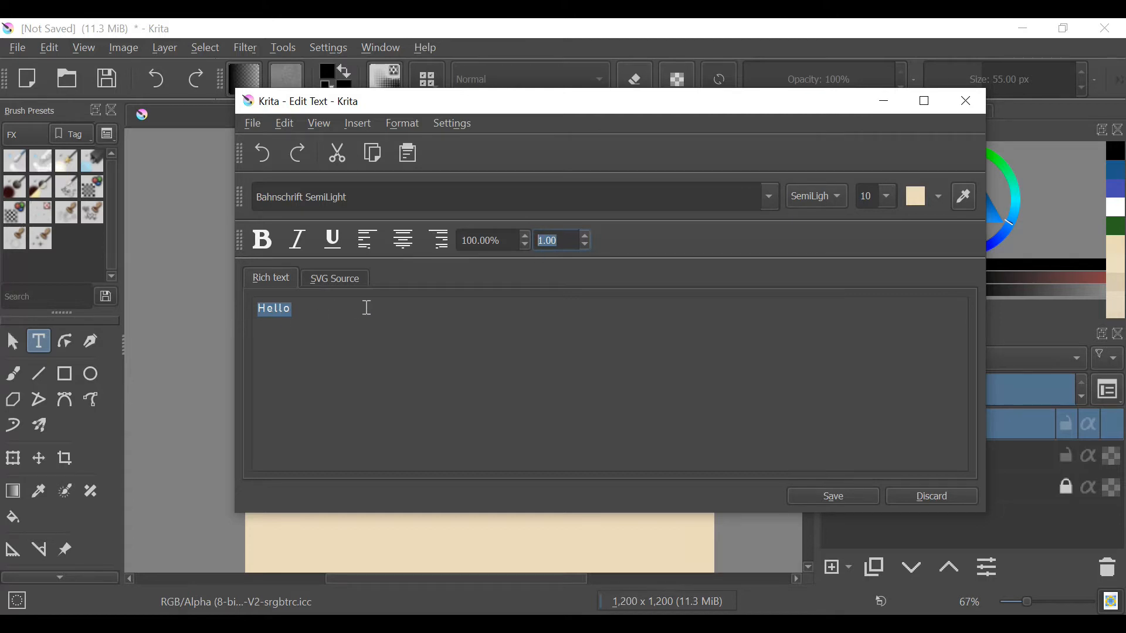
left_click(583, 235)
left_click(583, 234)
left_click(583, 234)
left_click(583, 235)
left_click(583, 235)
left_click(583, 235)
left_click(583, 235)
double_click(583, 234)
double_click(586, 236)
left_click(587, 237)
double_click(586, 237)
double_click(587, 237)
left_click(586, 237)
Lower the letter spacing of "Hello" step by step to -12.00
double_click(584, 245)
left_click(584, 245)
double_click(584, 246)
double_click(584, 245)
left_click(584, 245)
double_click(584, 246)
double_click(584, 246)
left_click(584, 246)
double_click(584, 246)
double_click(584, 246)
left_click(584, 245)
double_click(584, 245)
left_click(585, 236)
left_click(585, 236)
double_click(585, 243)
double_click(586, 246)
double_click(586, 245)
double_click(585, 245)
double_click(586, 245)
triple_click(585, 245)
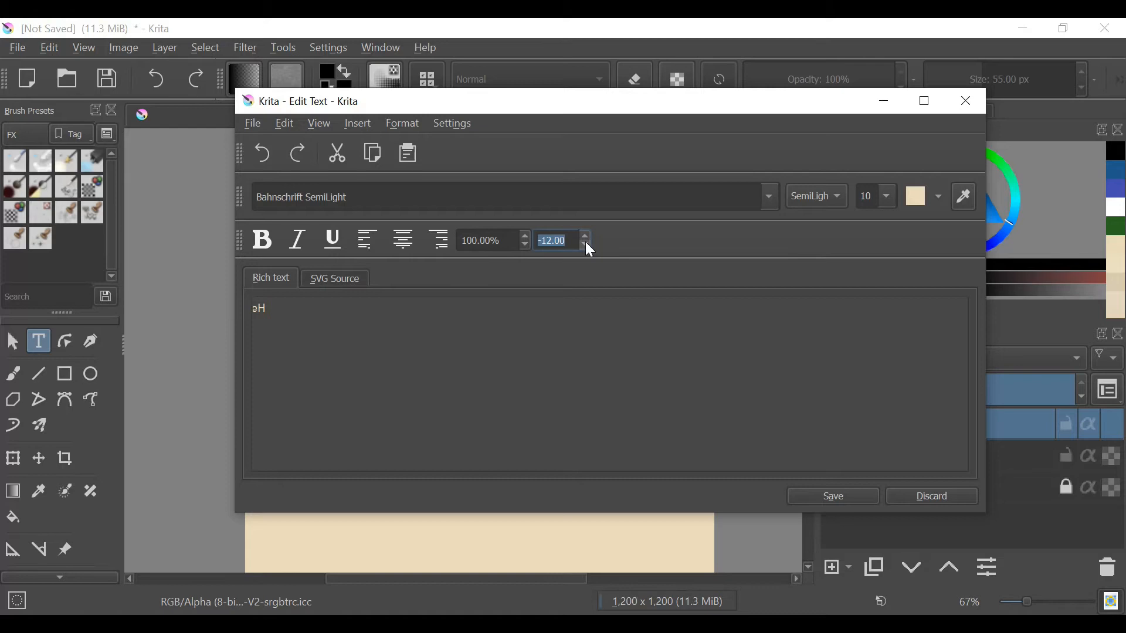
Reset the letter spacing of "Hello" to 0
triple_click(586, 234)
triple_click(586, 234)
triple_click(587, 234)
type("0")
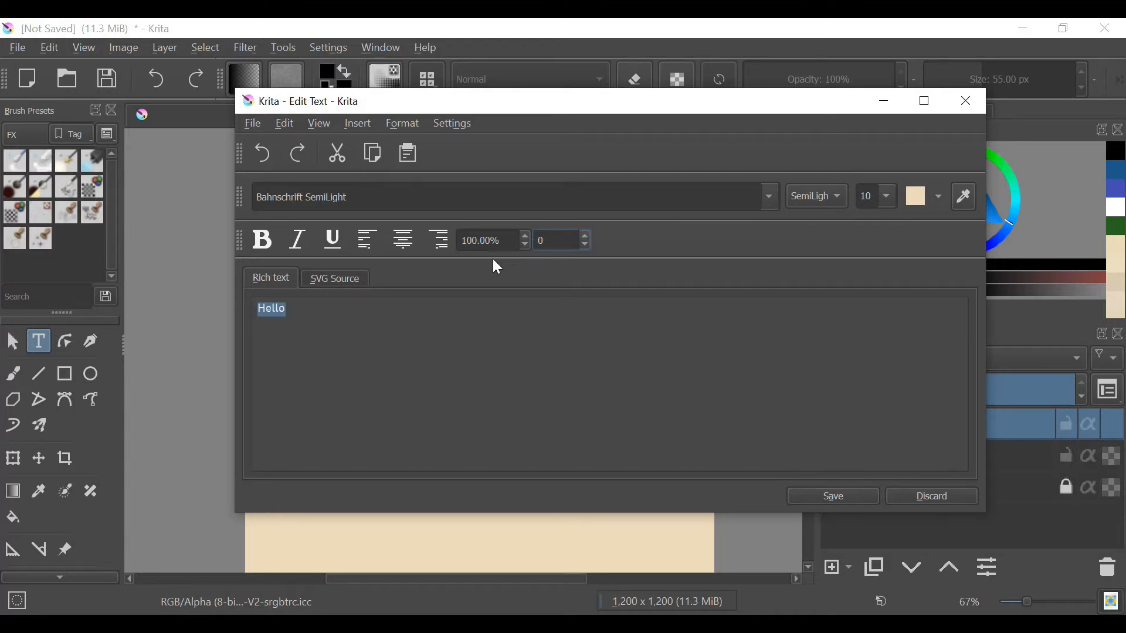
Set "Hello" to size 36 in light pink, save the text and close the text editor
left_click(338, 304)
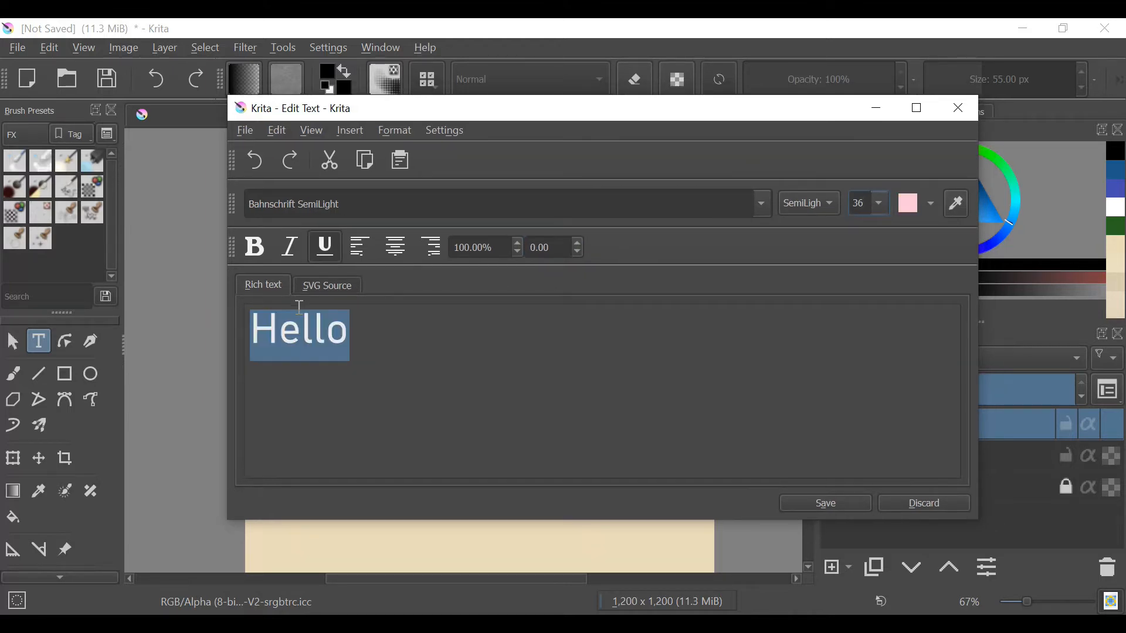
left_click(854, 507)
left_click(946, 509)
Draw two straight diagonal lines on Paint Layer 1 with the Line tool and the Ink-3 Gpen brush
scroll(488, 285, "down", 3)
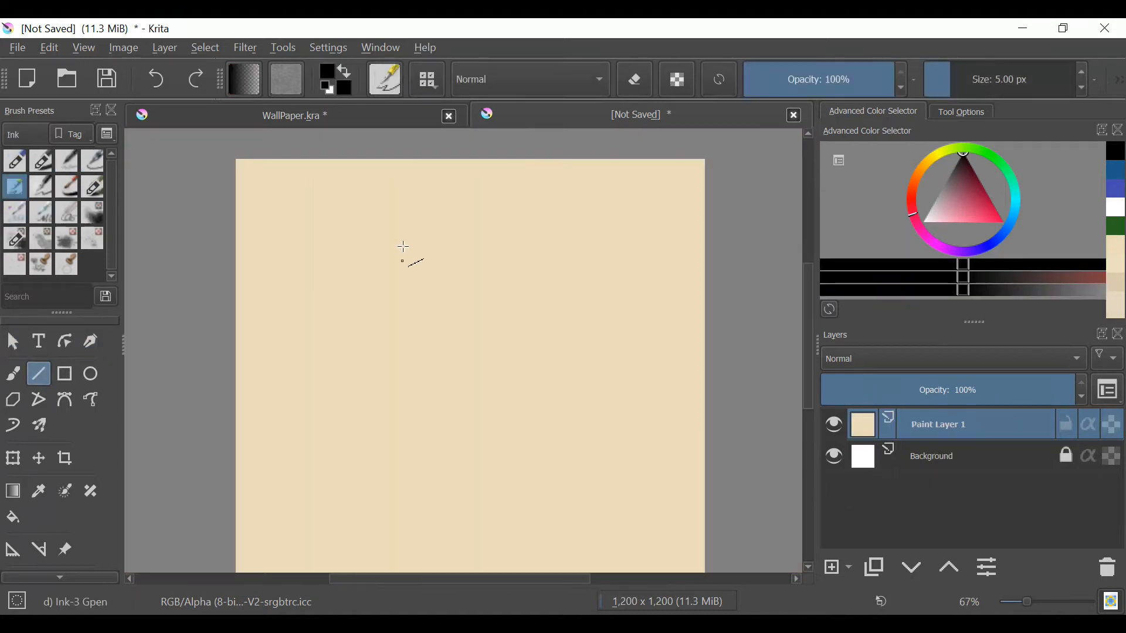
left_click_drag(401, 247, 314, 393)
left_click_drag(348, 430, 472, 265)
Draw an upright rectangle beside the diagonal lines and a flat, wide ellipse below them
left_click(64, 374)
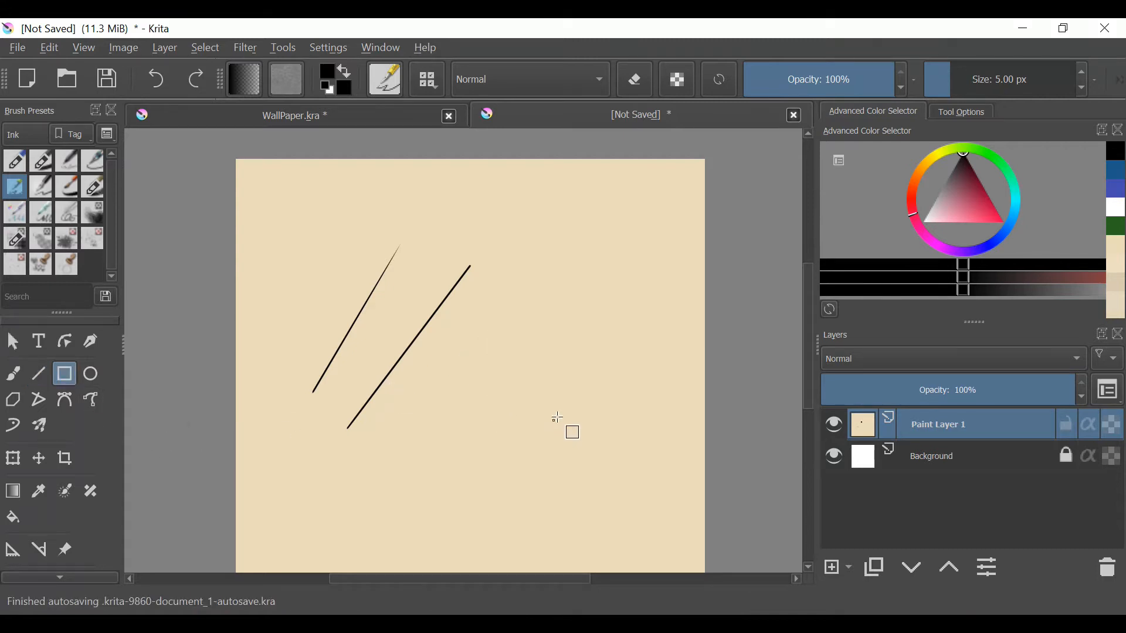
left_click_drag(491, 328, 552, 422)
left_click(92, 373)
mouse_move(355, 480)
left_mouse_down()
mouse_move(452, 520)
mouse_move(471, 507)
left_mouse_up()
Draw a closed four-sided polygon near the canvas's upper-right corner and a square near its upper-left corner
left_click(13, 400)
left_click(654, 302)
left_click(594, 326)
left_click(568, 256)
left_click(644, 205)
left_click(655, 303)
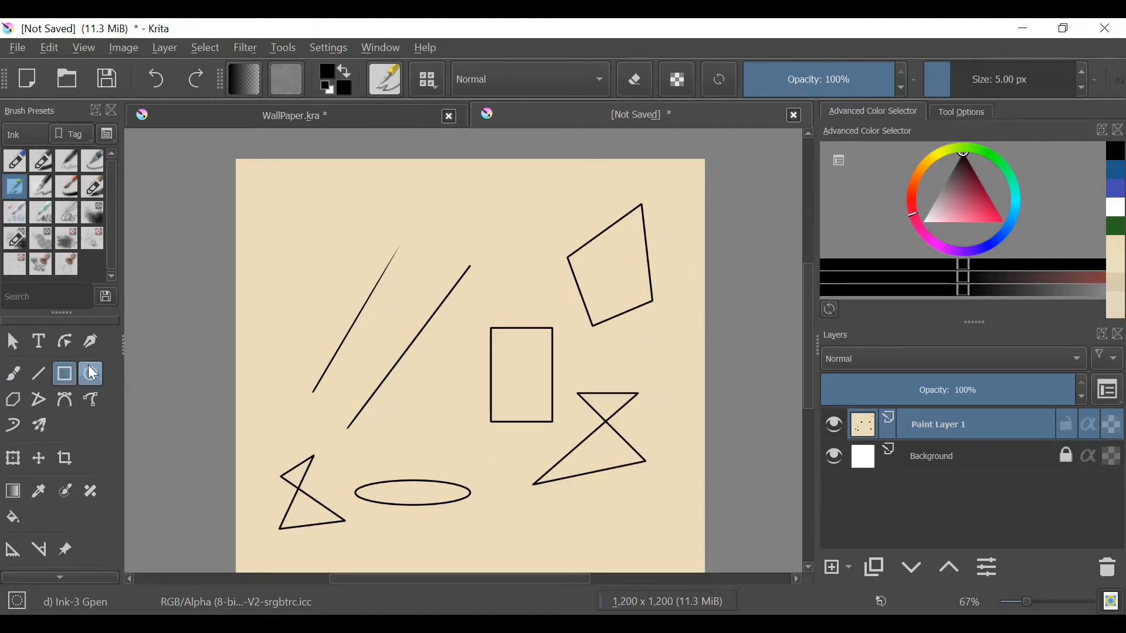
left_click_drag(272, 198, 343, 240)
left_click_drag(343, 240, 354, 274)
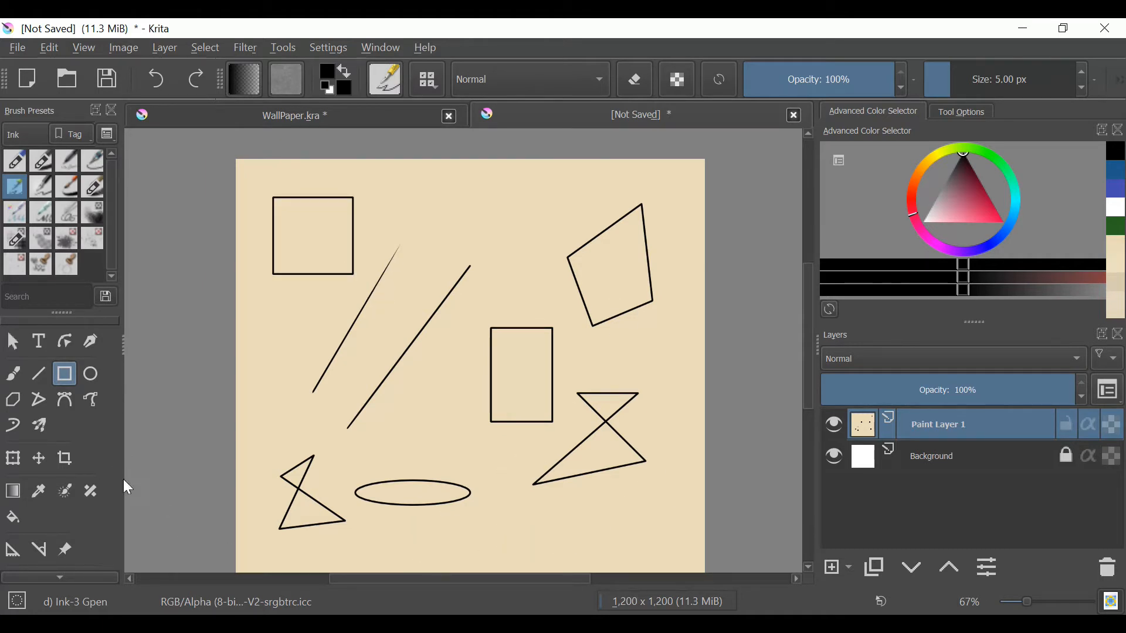
Paint a symmetrical wavy stroke around the middle of the canvas with the Multibrush tool
key("q")
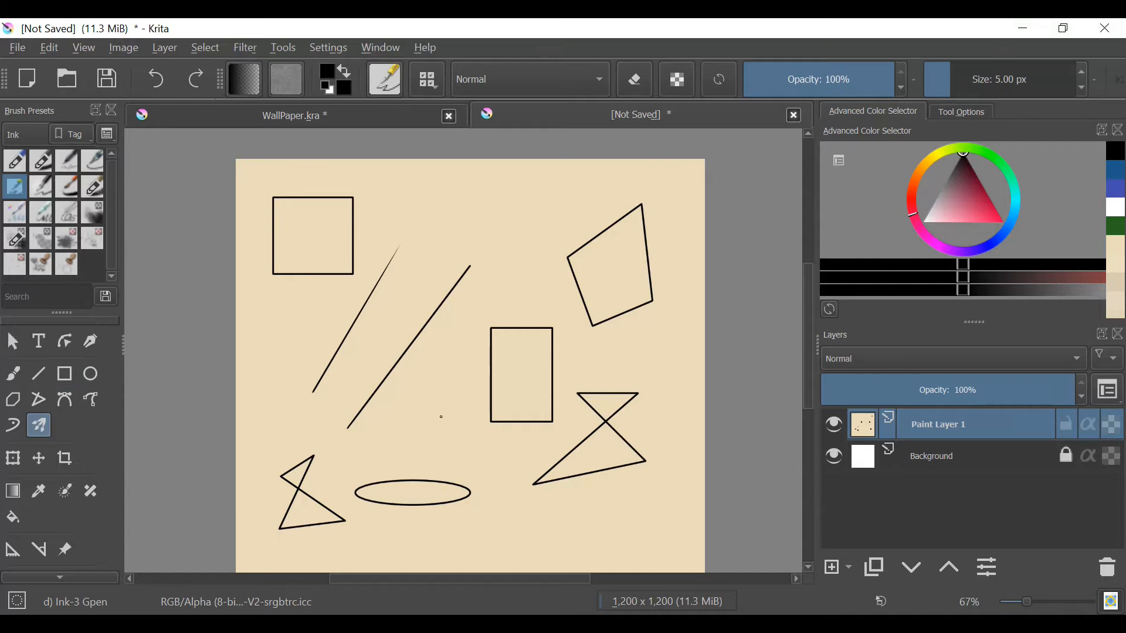
mouse_move(470, 388)
left_mouse_down()
mouse_move(429, 425)
mouse_move(444, 442)
mouse_move(480, 450)
mouse_move(484, 477)
mouse_move(525, 437)
left_mouse_up()
Undo the Multibrush strokes and all the lines and shapes drawn on Paint Layer 1
key("ctrl+z")
key("ctrl+z")
key("ctrl+z")
key("ctrl+z")
key("ctrl+z")
key("ctrl+z")
key("ctrl+z")
key("ctrl+z")
key("ctrl+z")
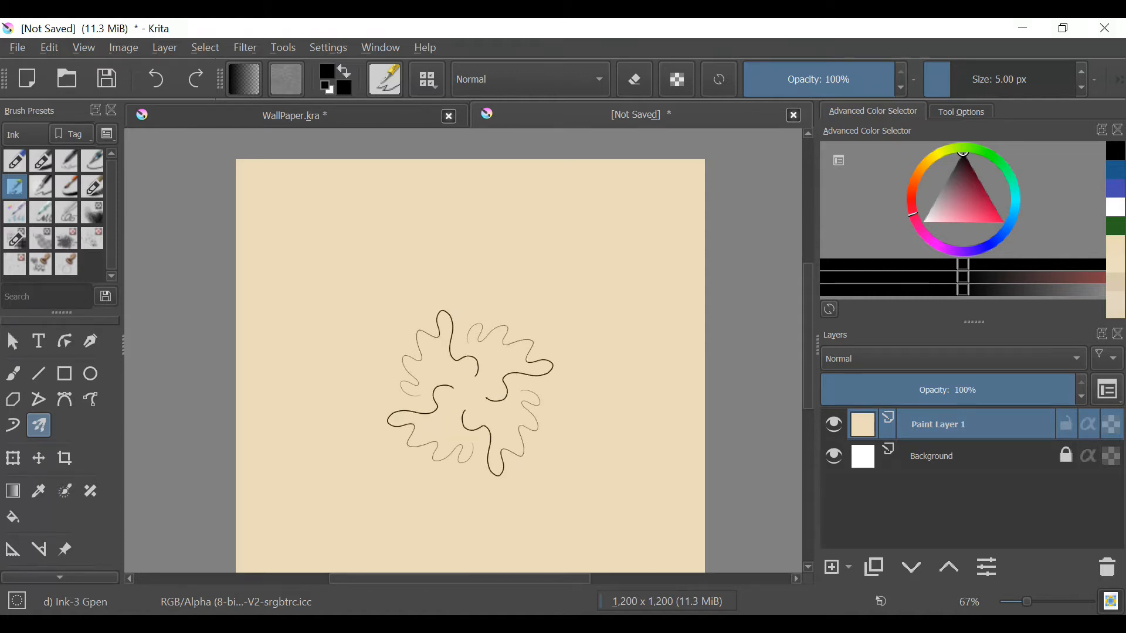
key("ctrl+z")
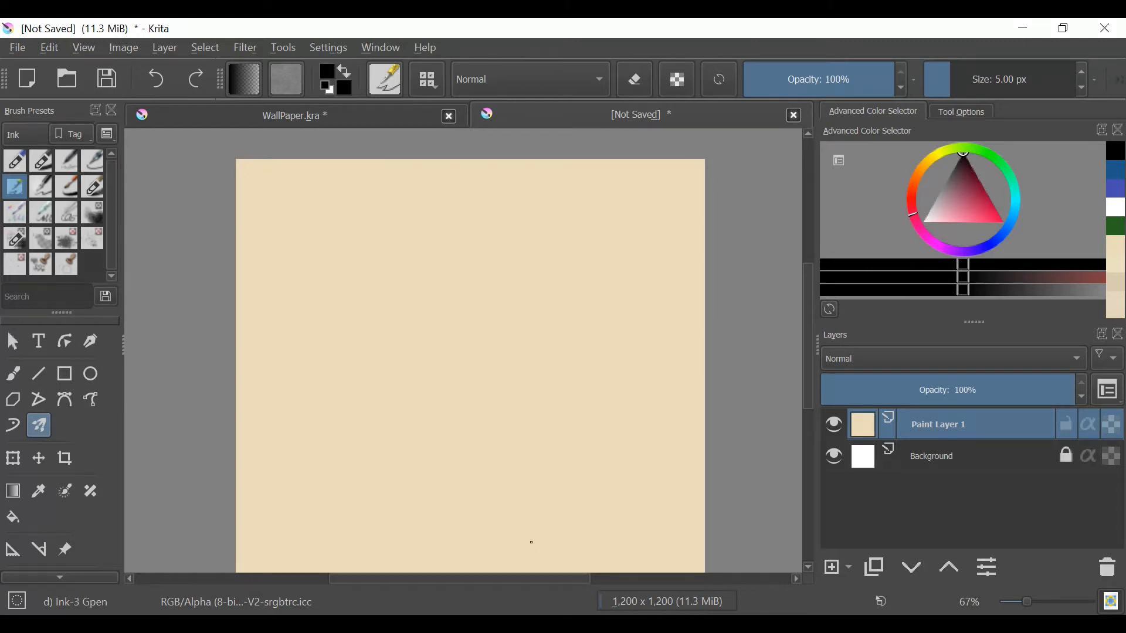
Draw a wavy outline looping around the canvas with the Bezier Curve tool and discard it
left_click(69, 405)
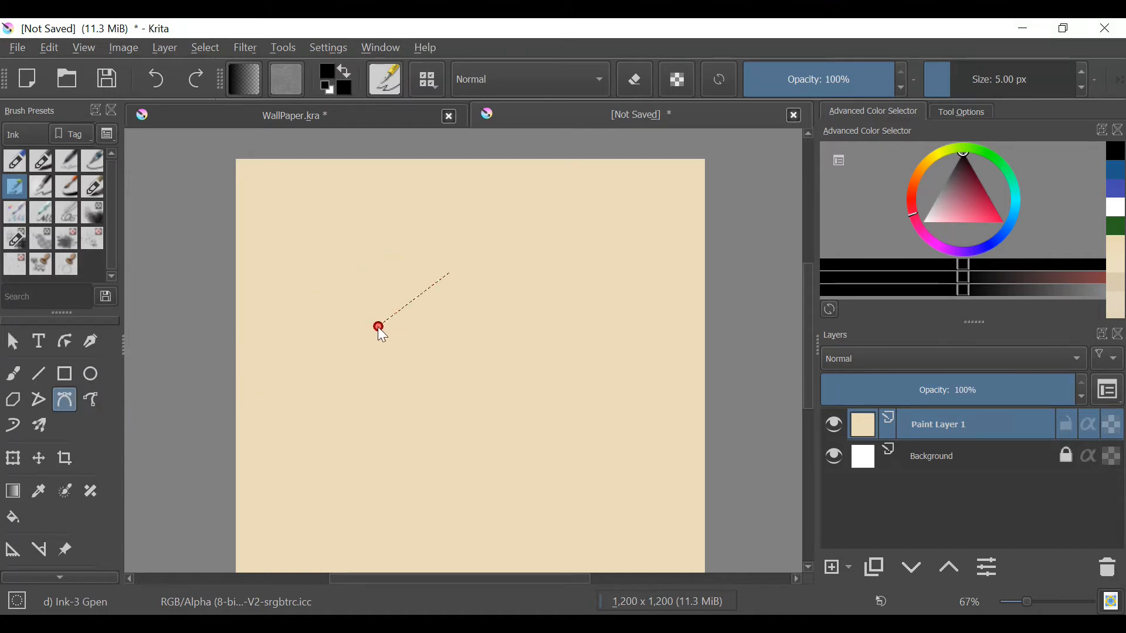
left_click_drag(326, 387, 327, 388)
left_click(470, 360)
left_click_drag(470, 441, 297, 557)
left_click_drag(492, 510, 452, 566)
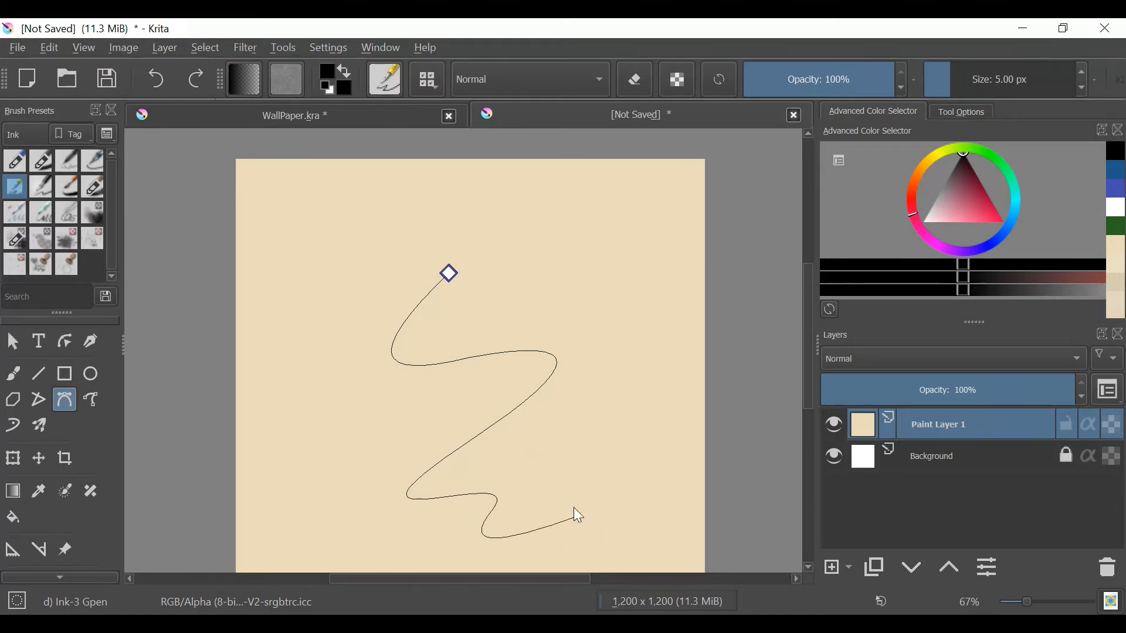
left_click_drag(586, 507, 575, 455)
left_click_drag(499, 253, 432, 262)
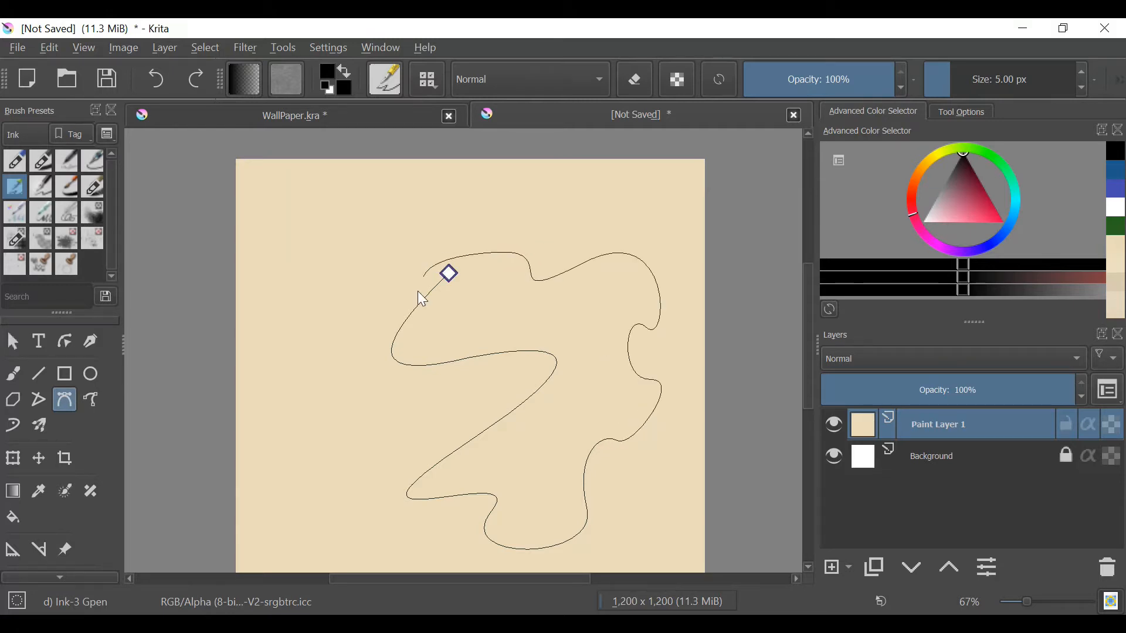
key("Escape")
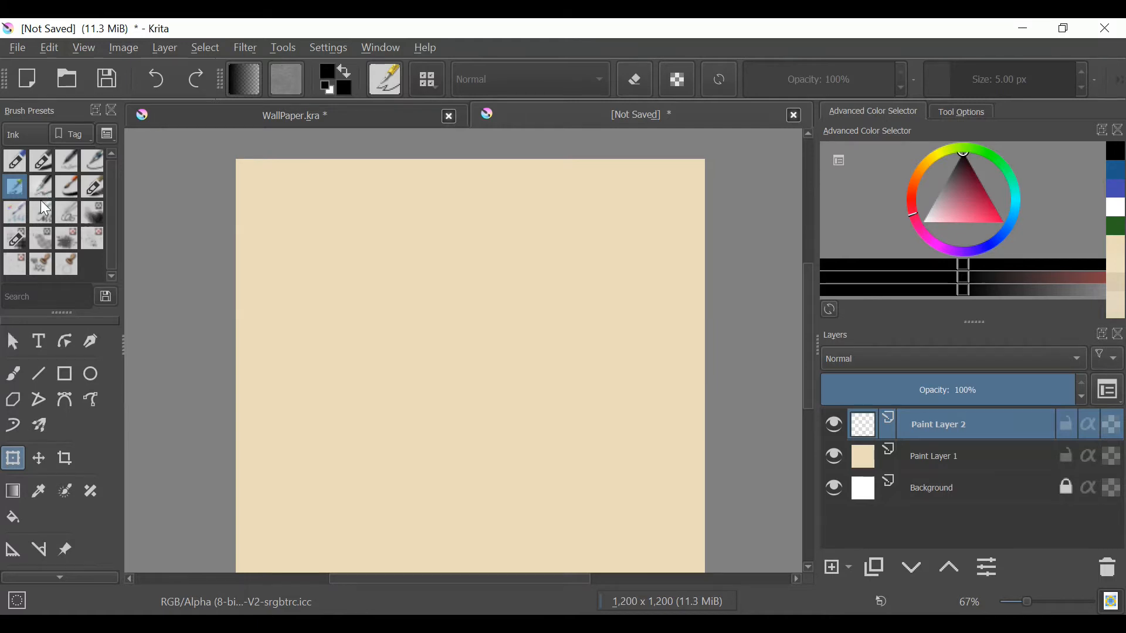
Draw a looping freehand scribble in the middle of Paint Layer 2 with the Ink-3 Gpen brush
left_click(14, 373)
mouse_move(490, 339)
left_mouse_down()
mouse_move(488, 373)
mouse_move(410, 358)
mouse_move(480, 320)
left_mouse_up()
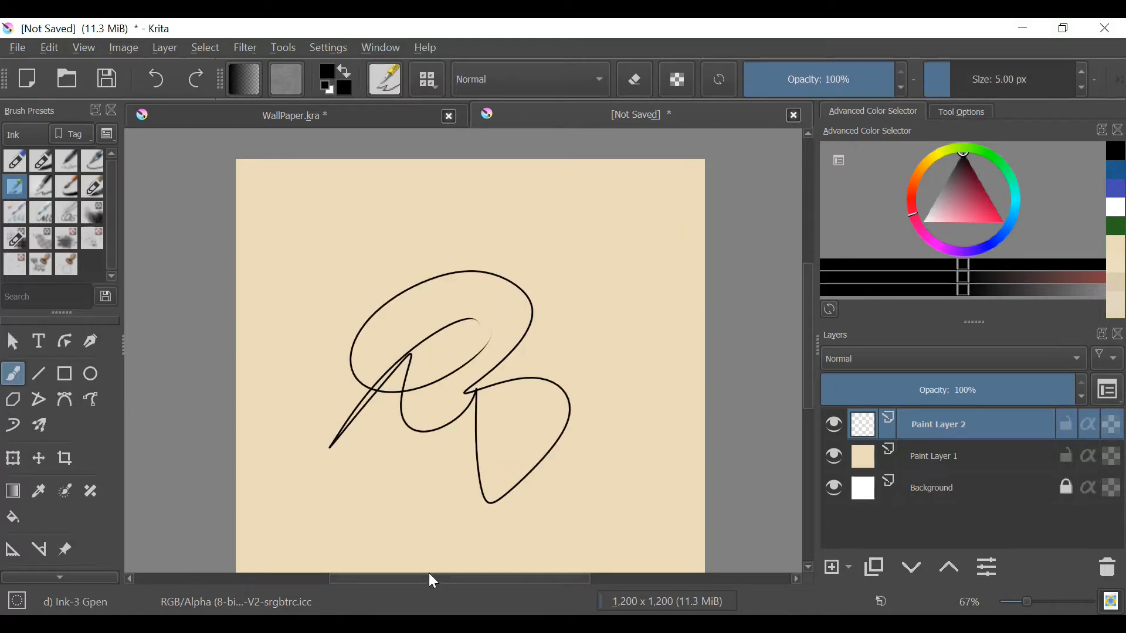
Try transforming and moving the scribble on Paint Layer 2, and undo the changes
left_click(13, 457)
mouse_move(575, 266)
left_mouse_down()
mouse_move(636, 234)
mouse_move(469, 327)
mouse_move(583, 183)
mouse_move(460, 368)
mouse_move(641, 254)
mouse_move(520, 254)
mouse_move(491, 327)
mouse_move(631, 205)
mouse_move(603, 214)
mouse_move(570, 304)
mouse_move(616, 302)
left_mouse_up()
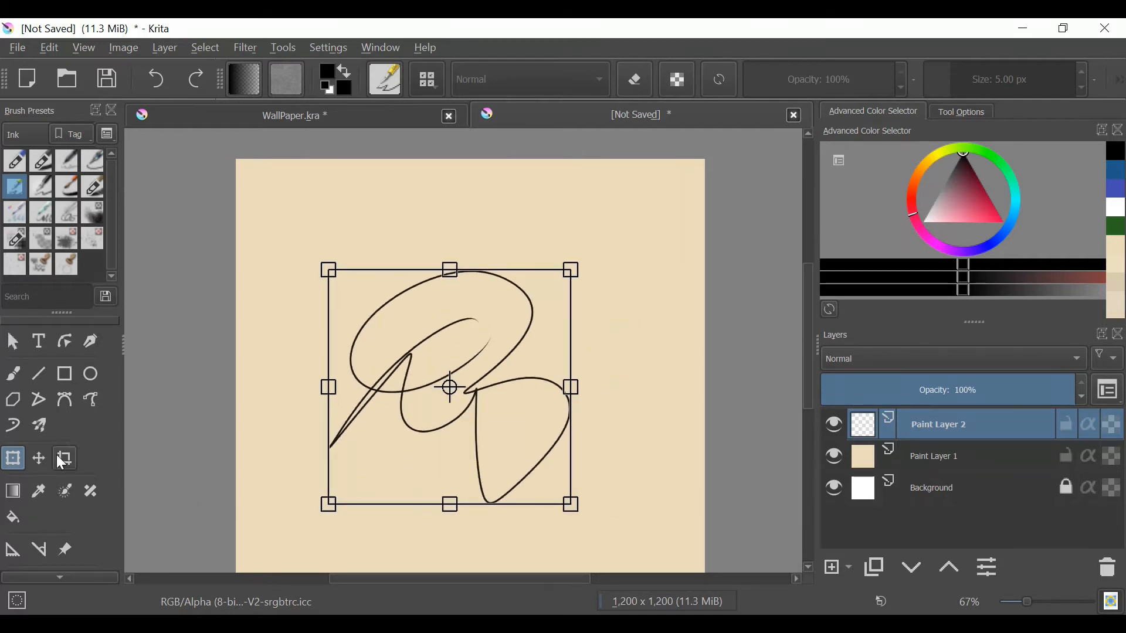
left_click(40, 459)
mouse_move(450, 362)
left_mouse_down()
mouse_move(347, 413)
mouse_move(538, 241)
mouse_move(621, 361)
mouse_move(498, 309)
mouse_move(417, 256)
mouse_move(491, 284)
mouse_move(537, 410)
mouse_move(564, 369)
left_mouse_up()
key("ctrl+z")
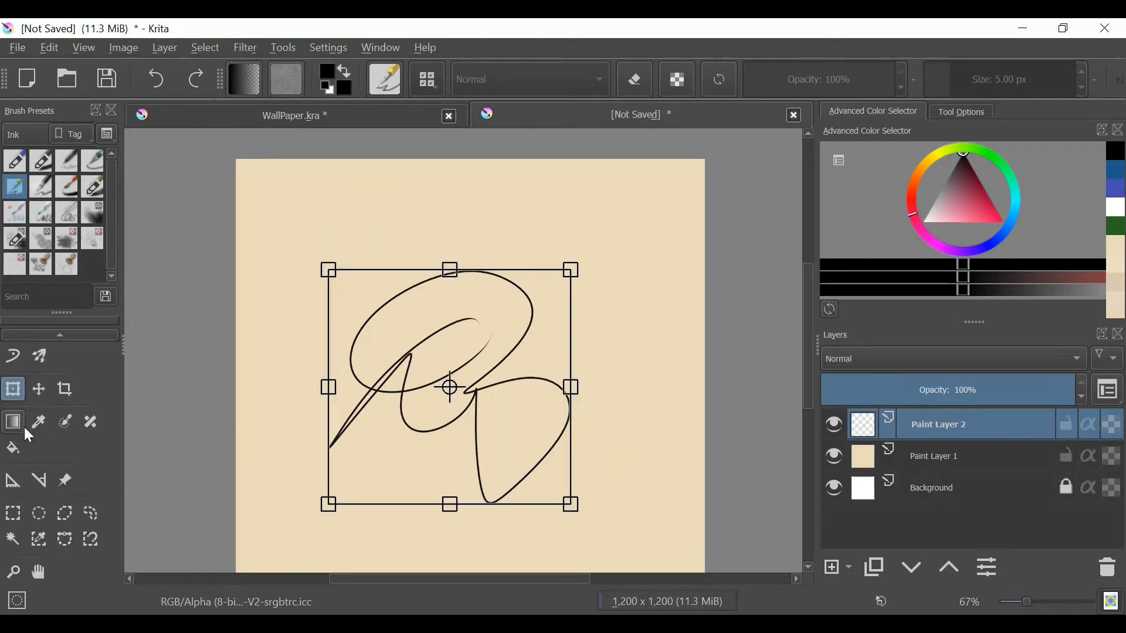
Select the scribble's upper part with a rectangular selection, and replace it with an elliptical selection around its lower-right part
left_click(20, 508)
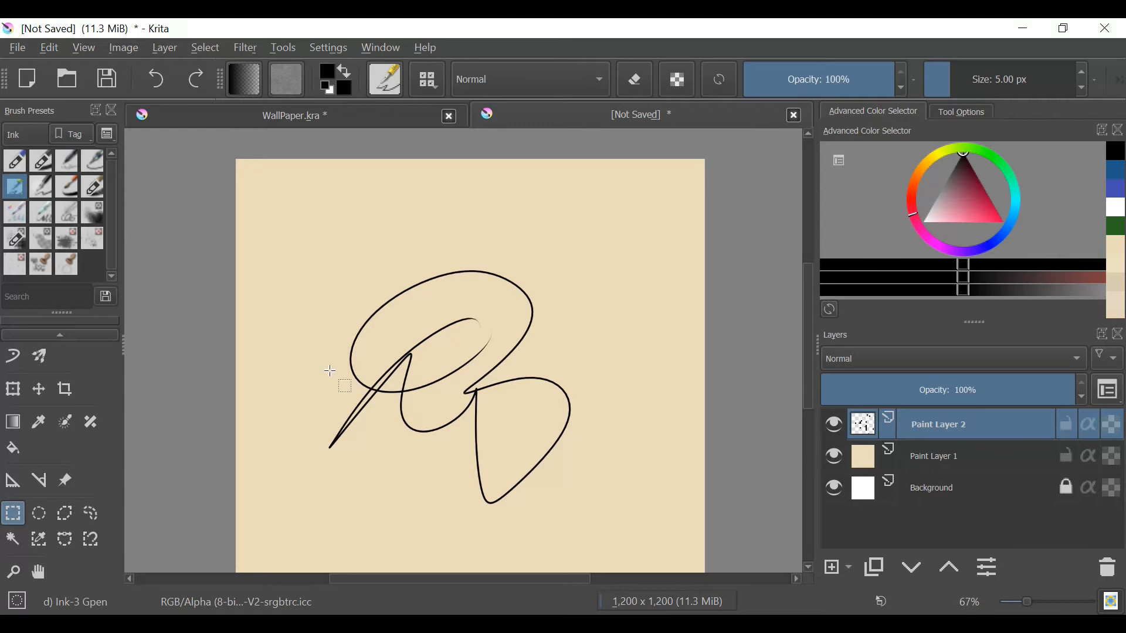
mouse_move(296, 254)
left_mouse_down()
mouse_move(563, 463)
mouse_move(608, 519)
mouse_move(585, 515)
mouse_move(432, 371)
mouse_move(536, 328)
mouse_move(590, 359)
left_mouse_up()
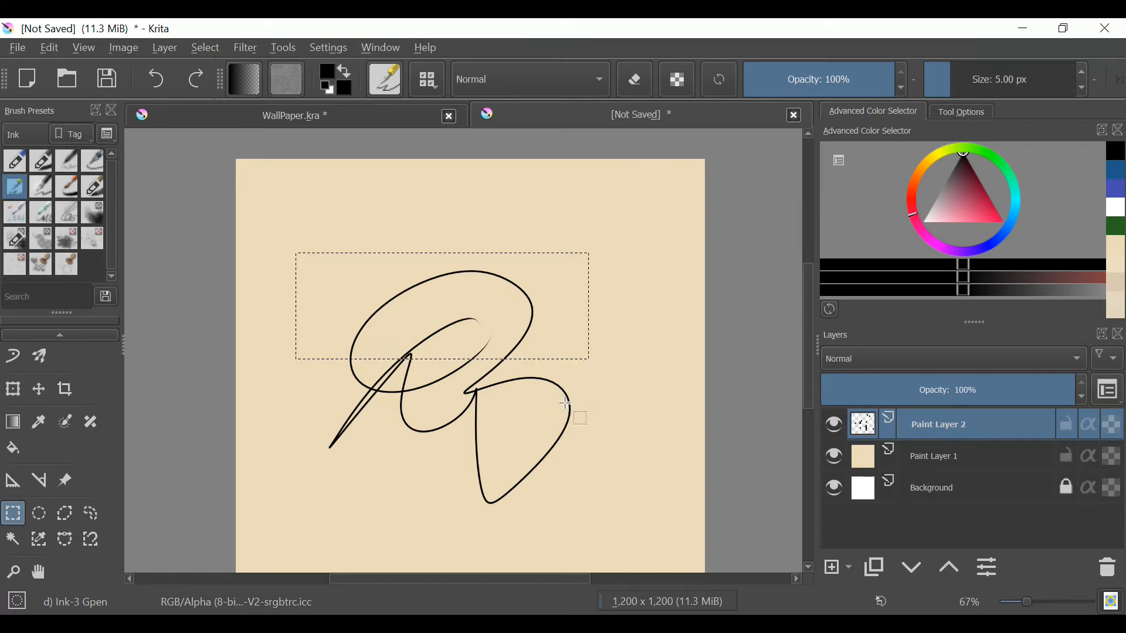
left_click(38, 513)
left_click_drag(408, 334, 570, 458)
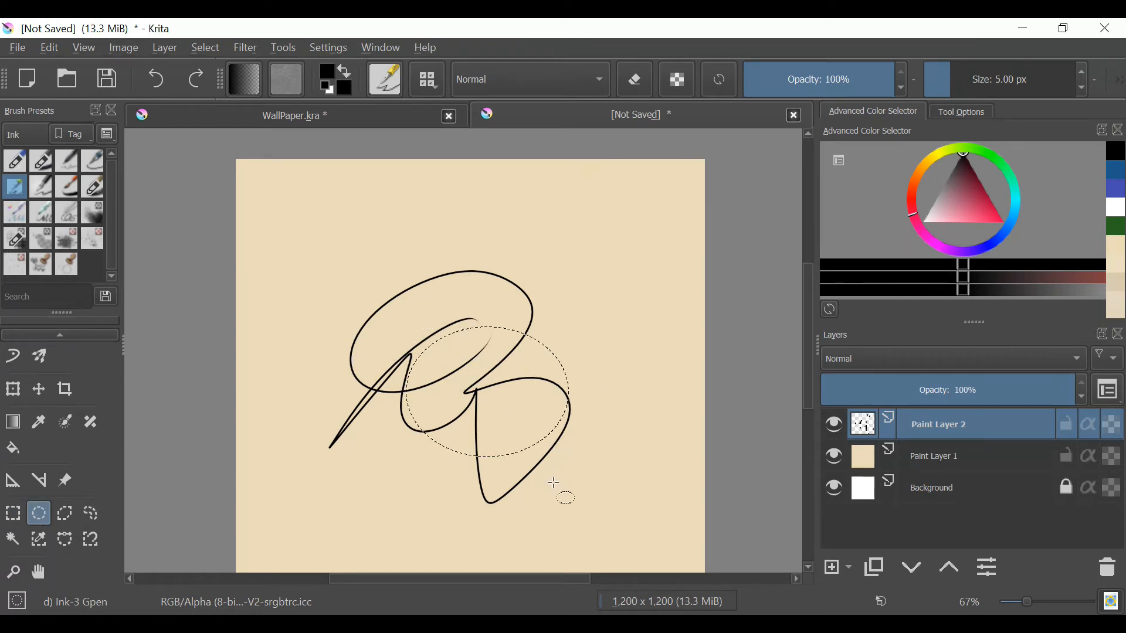
Try a rectangular selection over the scribble's upper part and an elliptical one over its middle, and undo both
left_click(13, 513)
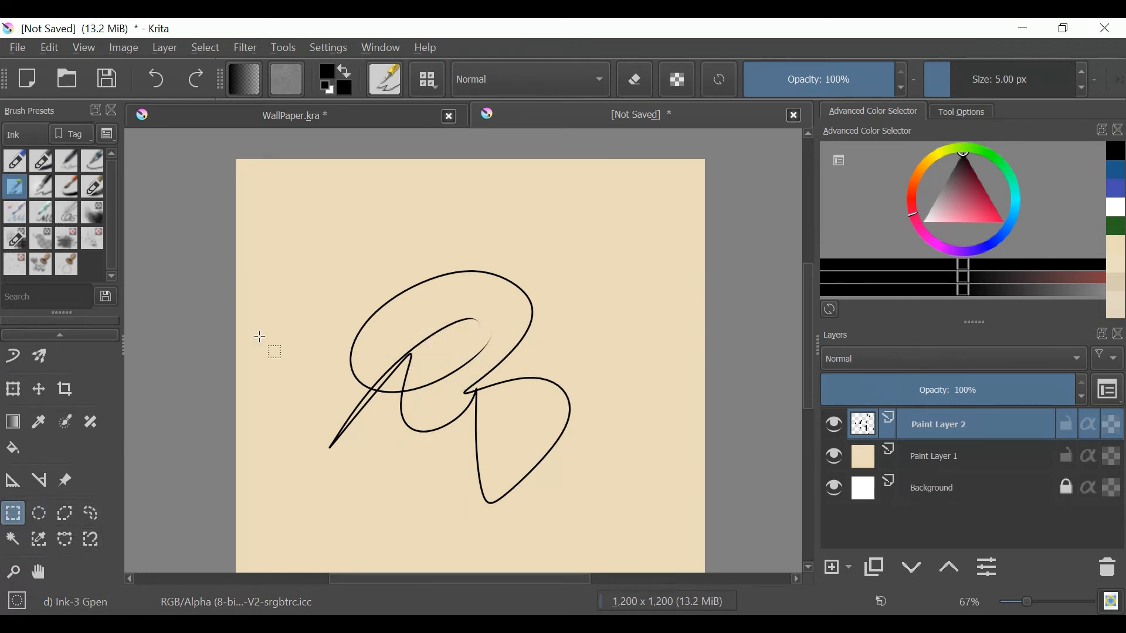
left_click_drag(379, 253, 533, 393)
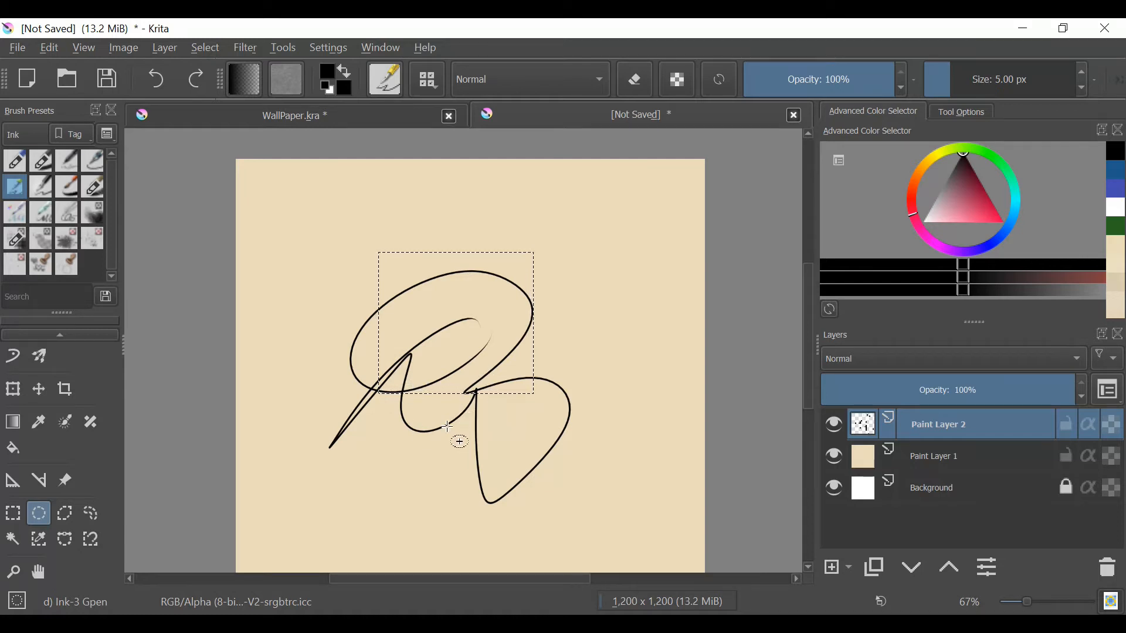
left_click_drag(400, 373, 514, 465)
key("ctrl+z")
key("ctrl+z")
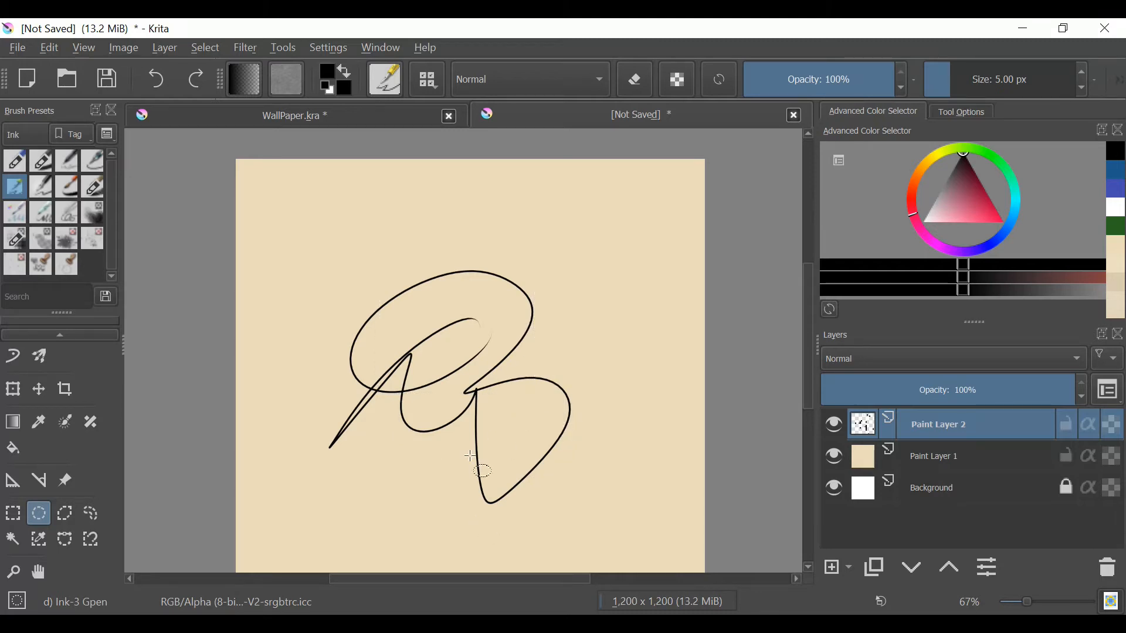
Outline the upper part of the scribble with a four-cornered polygonal selection, and clear it
left_click(65, 513)
left_click(389, 456)
left_click(324, 343)
left_click(471, 221)
left_click(594, 358)
left_click(389, 457)
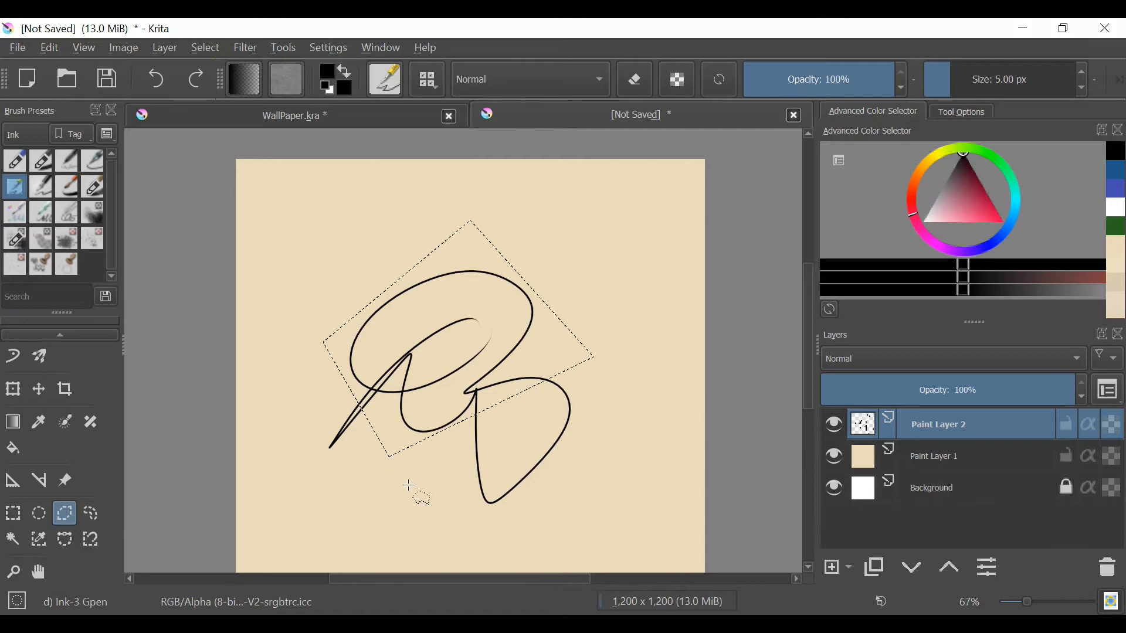
key("ctrl+shift+a")
Try a freehand selection looping around the scribble, and discard it
left_click(90, 514)
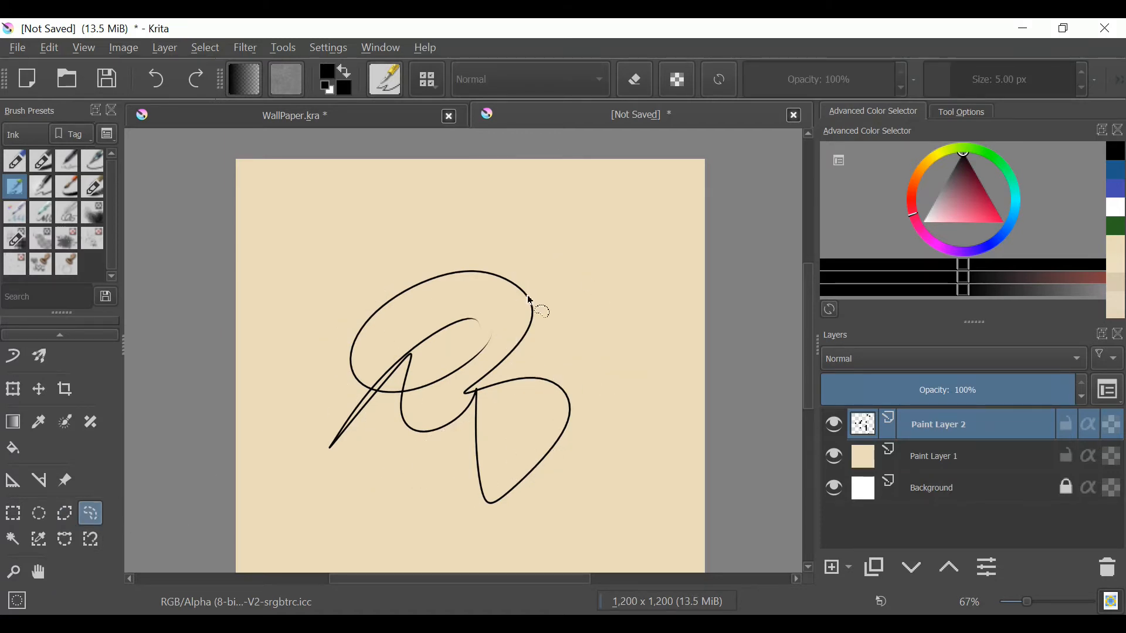
mouse_move(526, 358)
left_mouse_down()
mouse_move(545, 309)
mouse_move(532, 287)
mouse_move(470, 262)
mouse_move(371, 291)
mouse_move(343, 378)
left_mouse_up()
left_click_drag(340, 417, 376, 423)
mouse_move(457, 453)
left_mouse_down()
mouse_move(575, 488)
mouse_move(508, 375)
left_mouse_up()
left_click(572, 440)
Select the empty area around the scribble with the Contiguous Selection tool, and replace it with a rectangular selection around the scribble
left_click(24, 538)
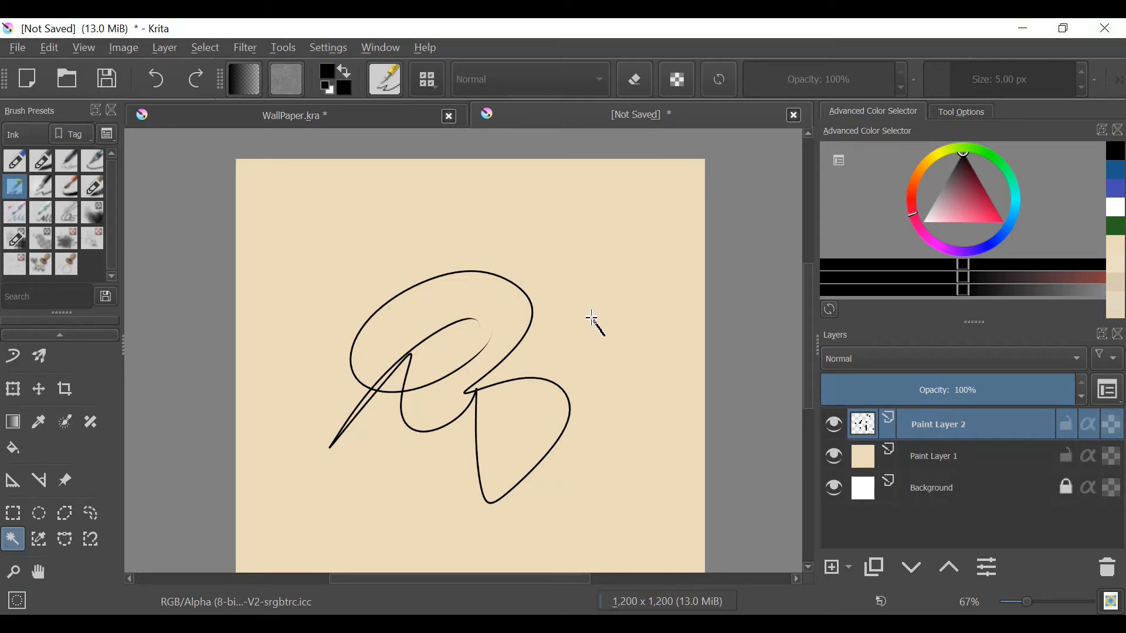
left_click(587, 245)
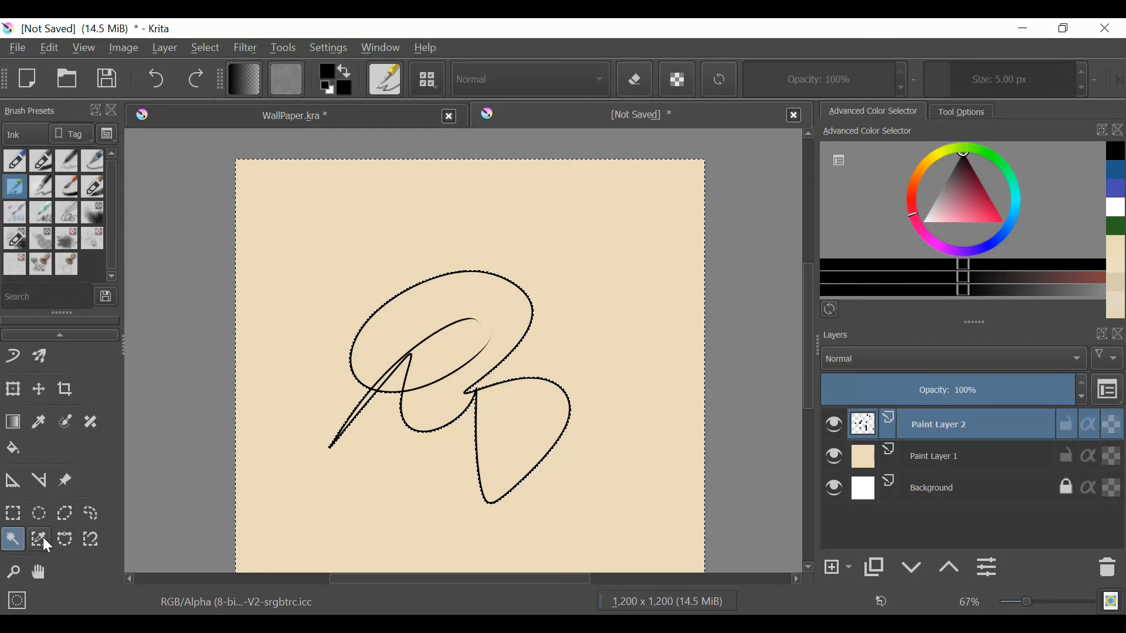
key("ctrl+r")
left_click_drag(265, 270, 624, 499)
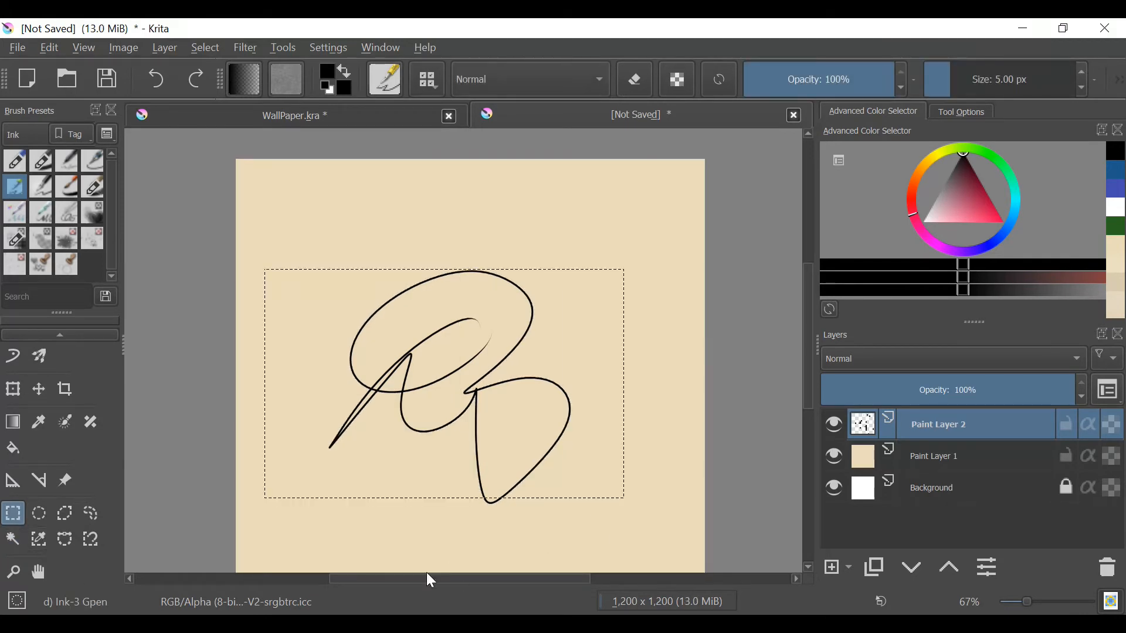
Replace the rectangle with a small circular selection in the scribble's middle and activate Transform on it, cancelling the save dialog
left_click(498, 509)
left_click_drag(410, 307, 501, 393)
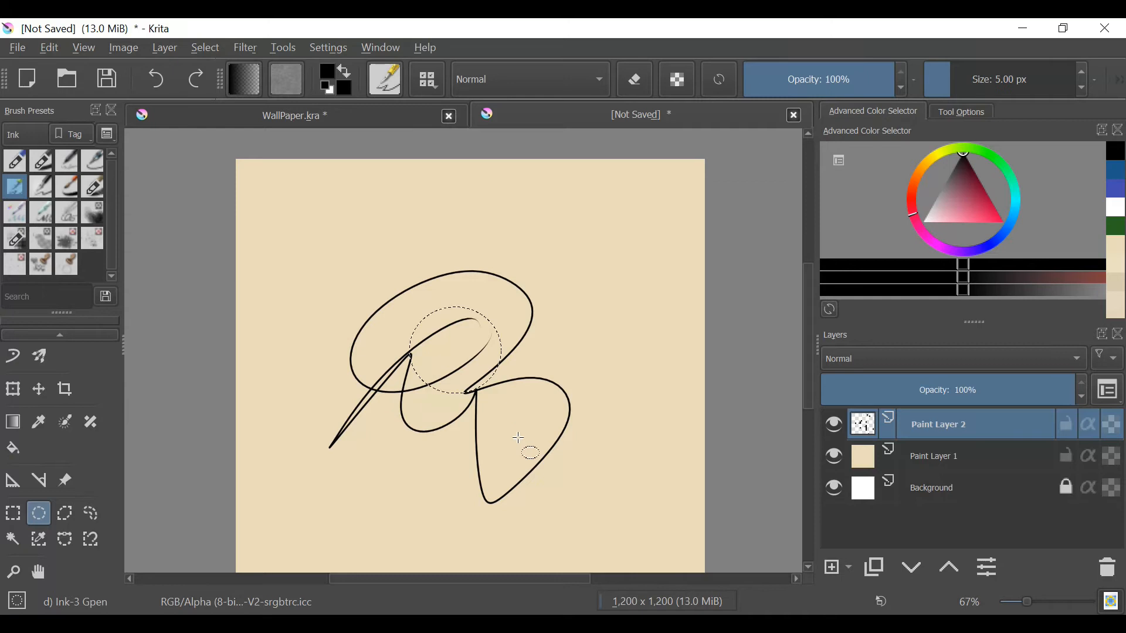
left_click(96, 335)
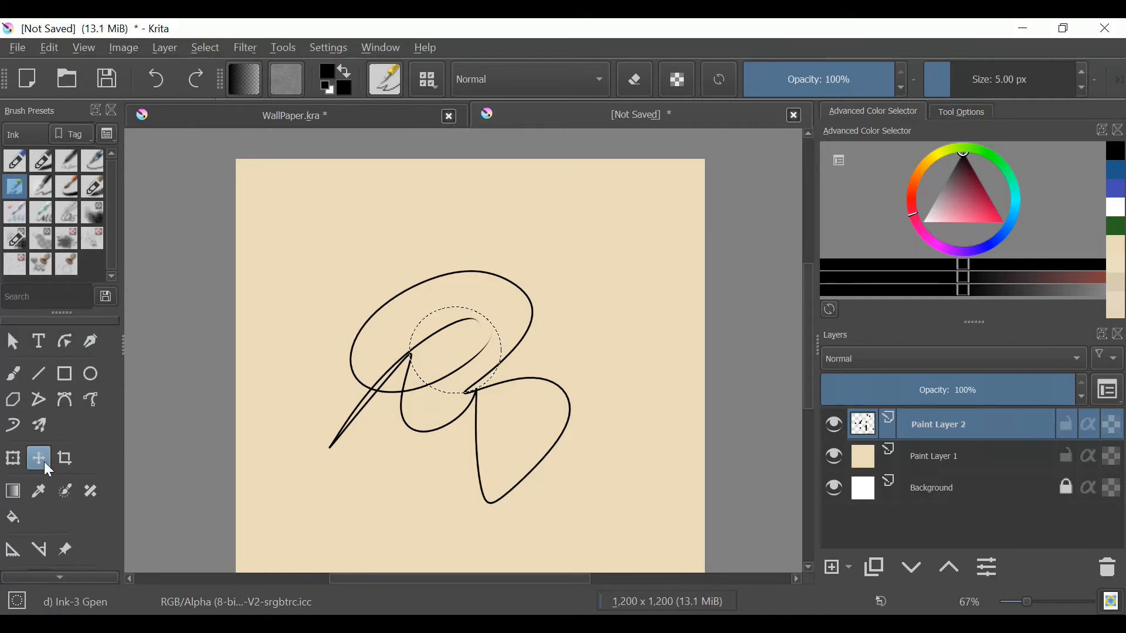
left_click(20, 460)
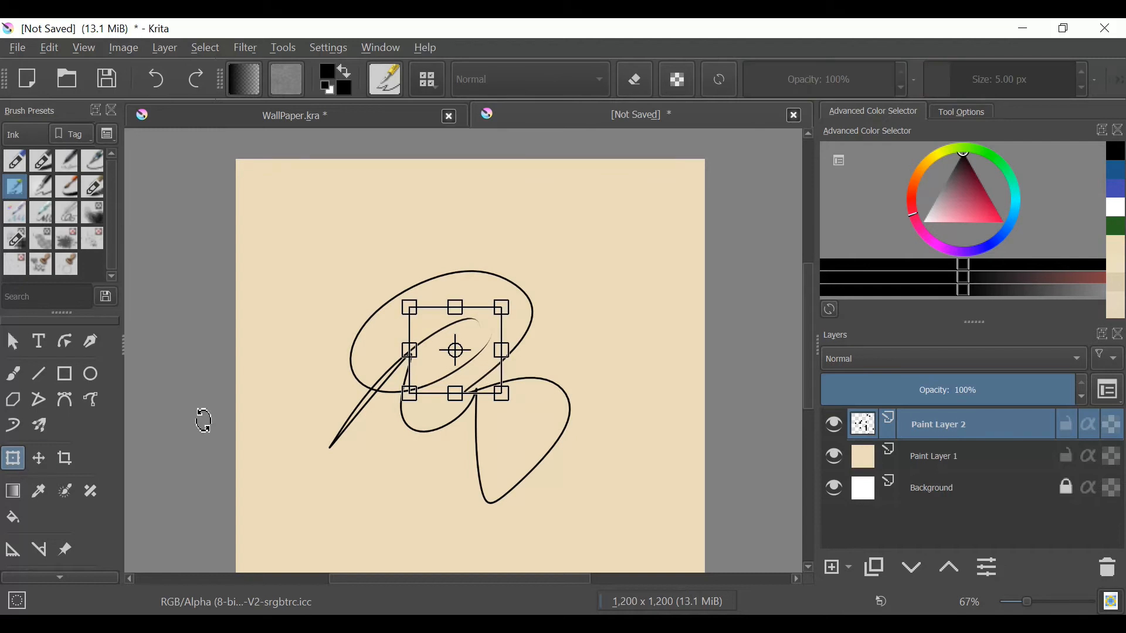
key("ctrl+s")
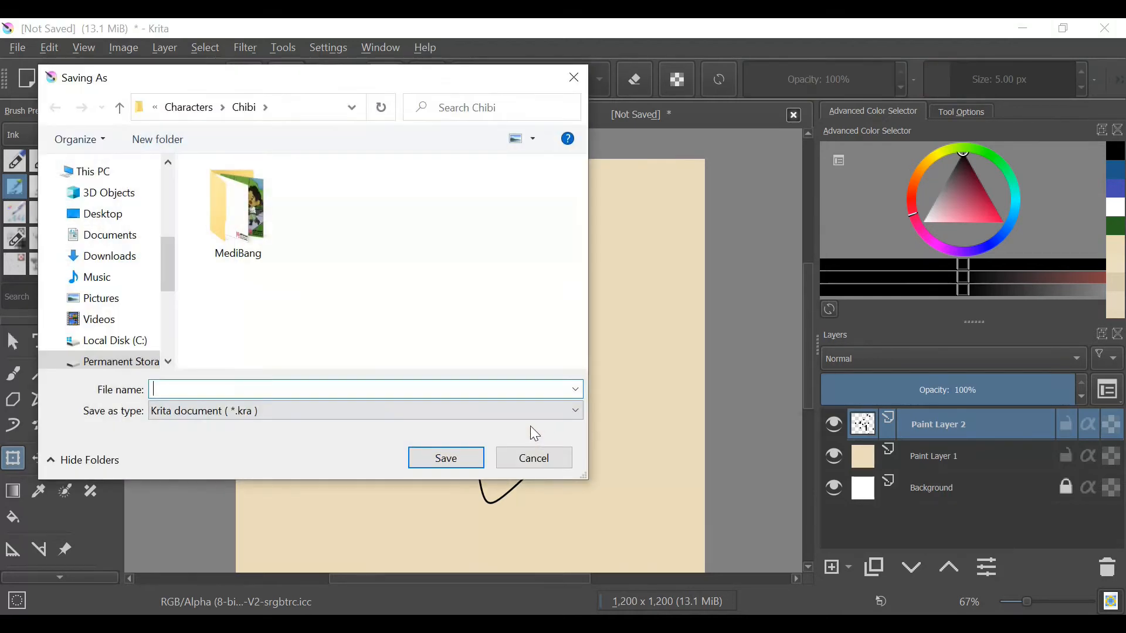
left_click(519, 465)
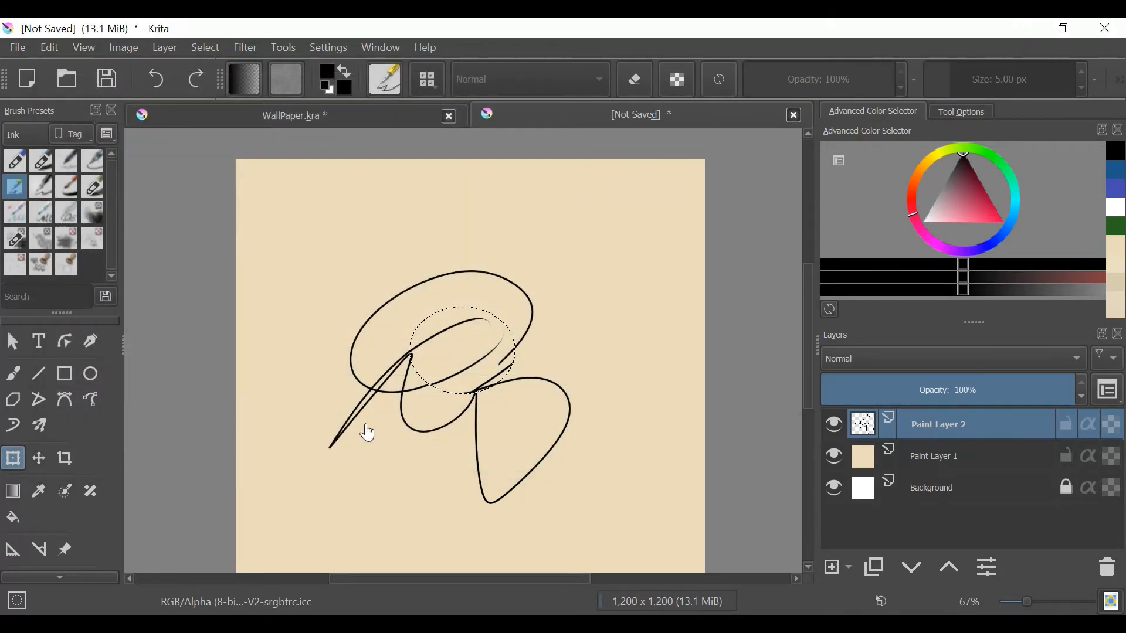
Try enlarging and moving the circled part of the scribble, and undo the changes
left_click(39, 458)
left_click(13, 459)
mouse_move(498, 393)
left_mouse_down()
mouse_move(605, 497)
mouse_move(553, 427)
mouse_move(581, 440)
left_mouse_up()
left_click_drag(620, 481, 654, 501)
key("ctrl+z")
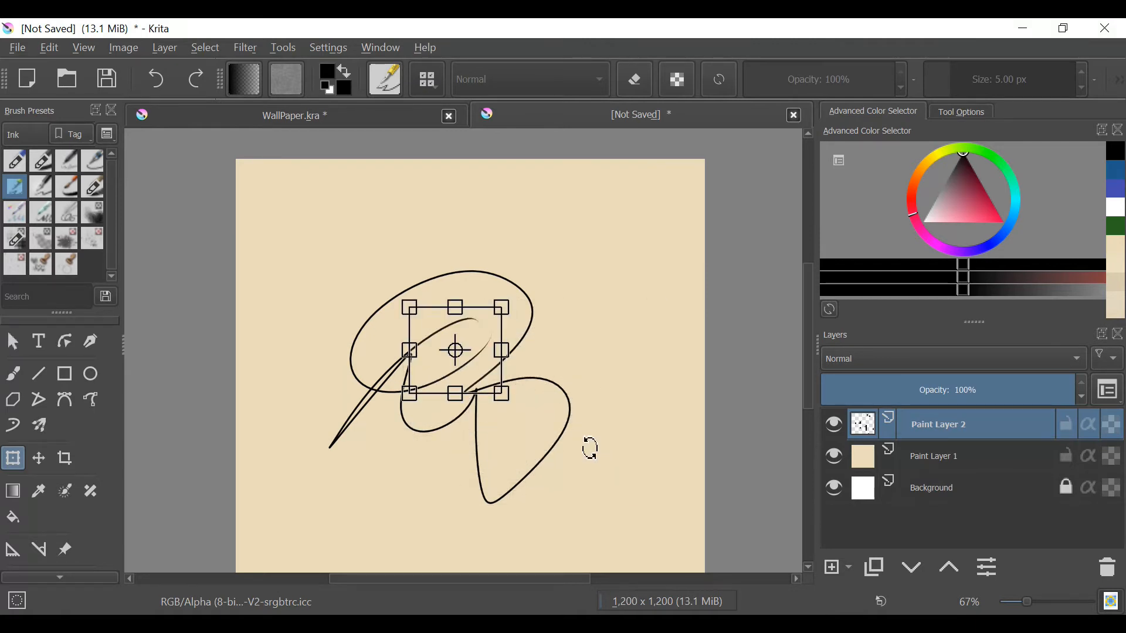
left_click(39, 459)
mouse_move(463, 367)
left_mouse_down()
mouse_move(354, 377)
mouse_move(643, 271)
left_mouse_up()
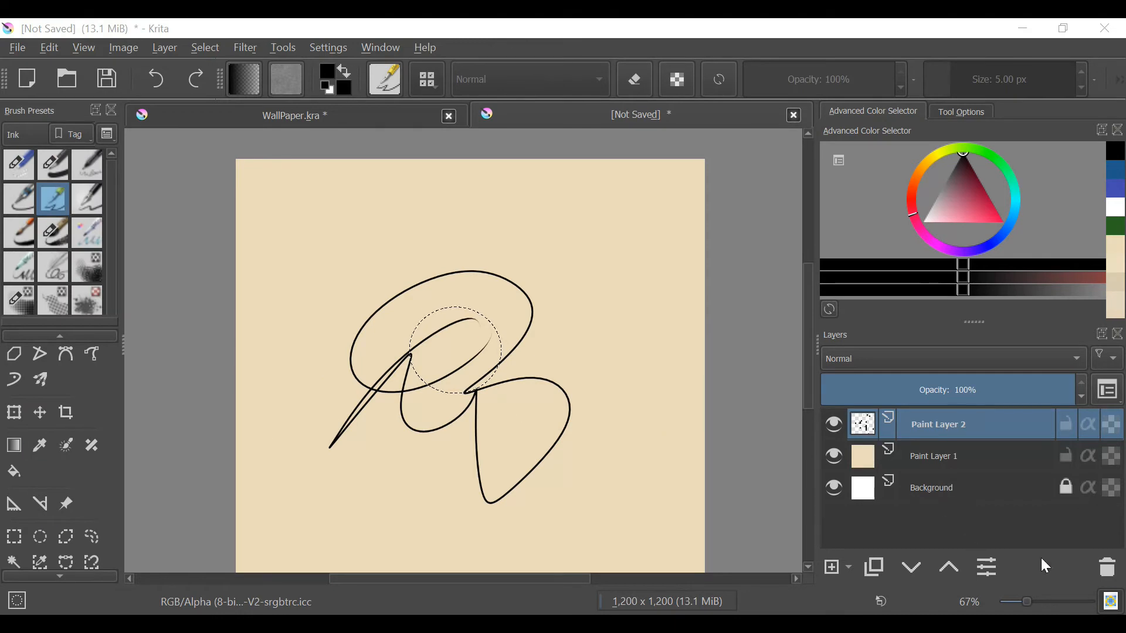
Delete the layer holding the scribble, add a new empty paint layer, and clear the circular selection
left_click(1108, 567)
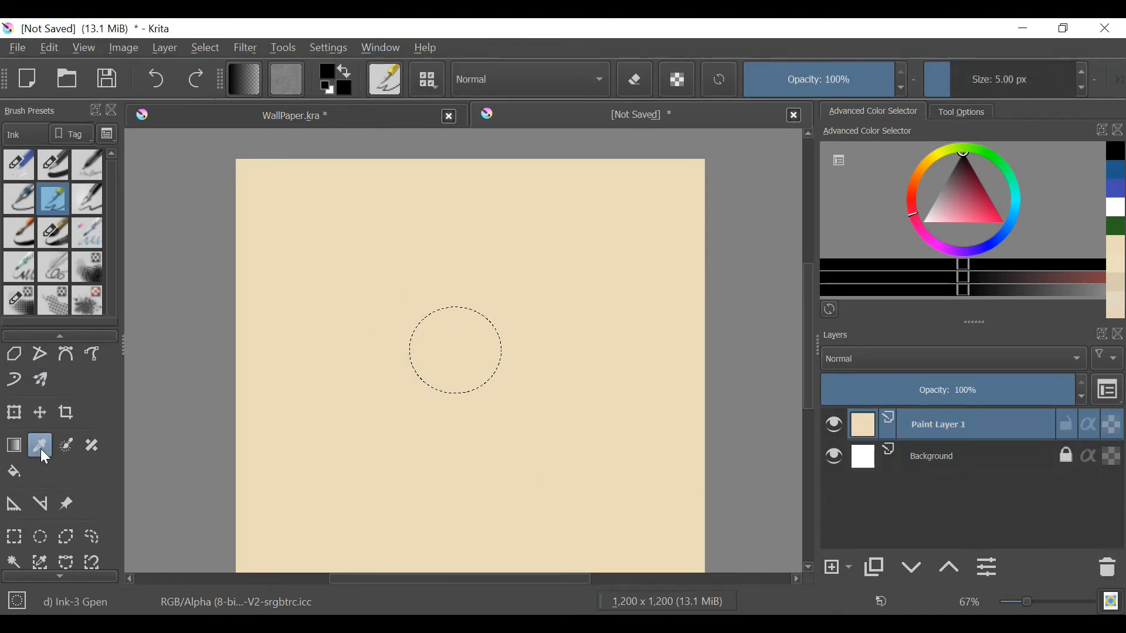
left_click(833, 567)
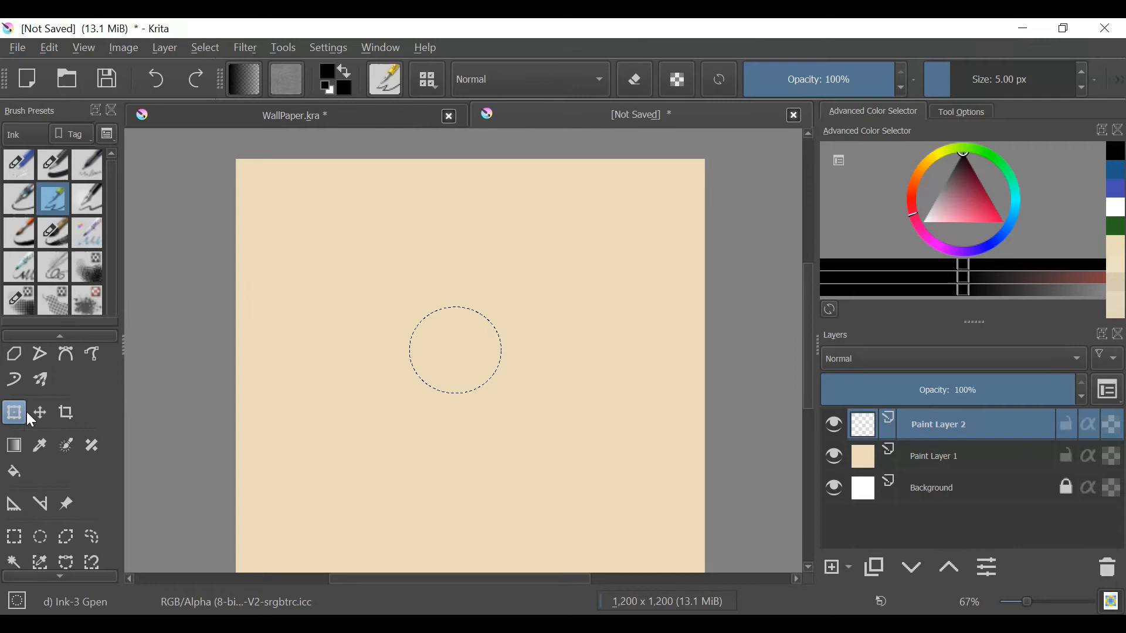
left_click(43, 450)
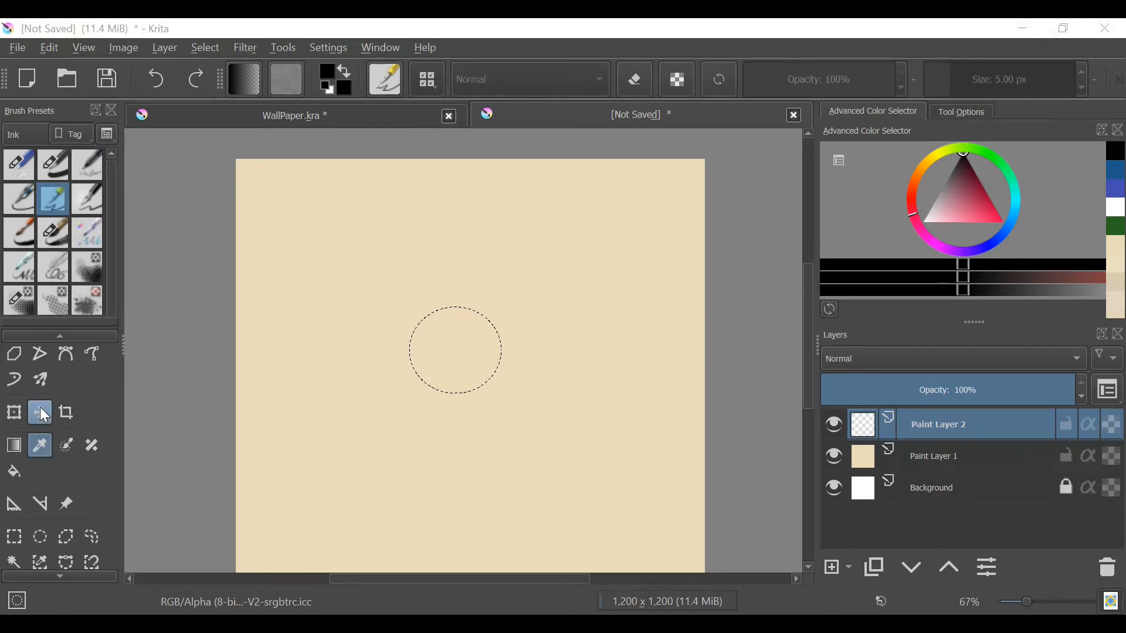
left_click(20, 539)
left_click(351, 441)
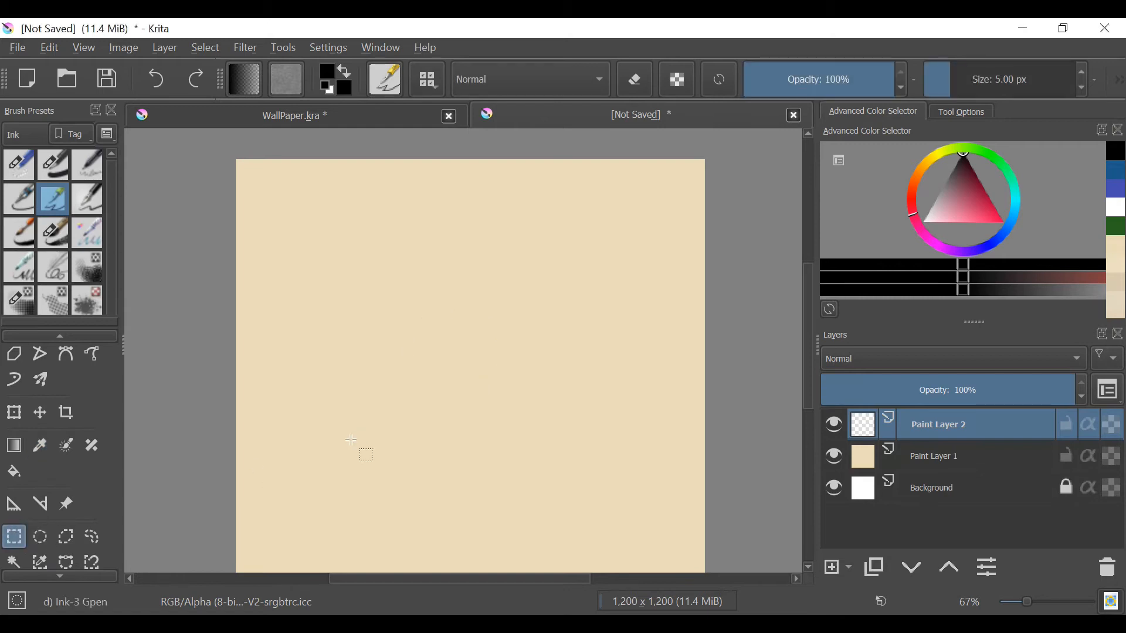
Sample the canvas's beige, and choose a dark golden brown as the foreground colour for the Gradient tool
left_click(47, 450)
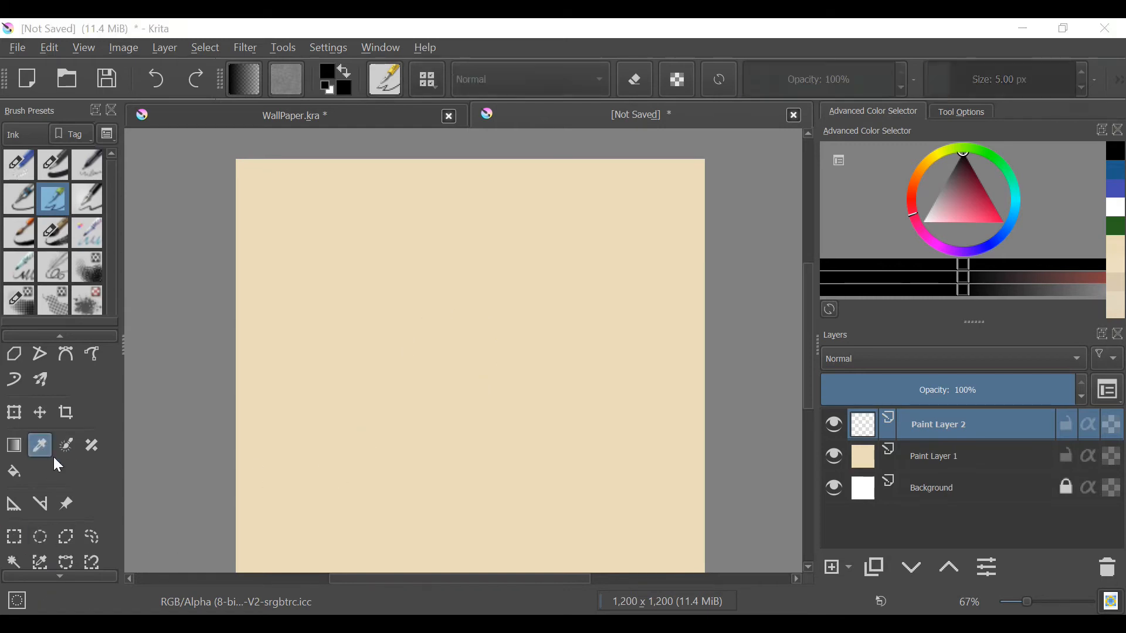
left_click(536, 297)
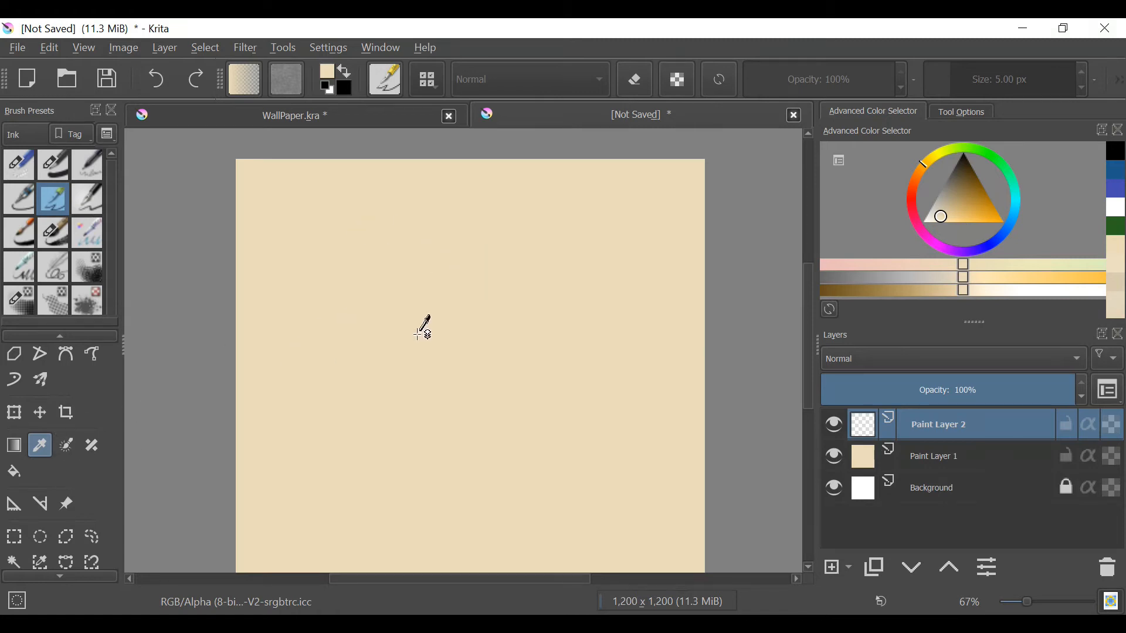
left_click(14, 445)
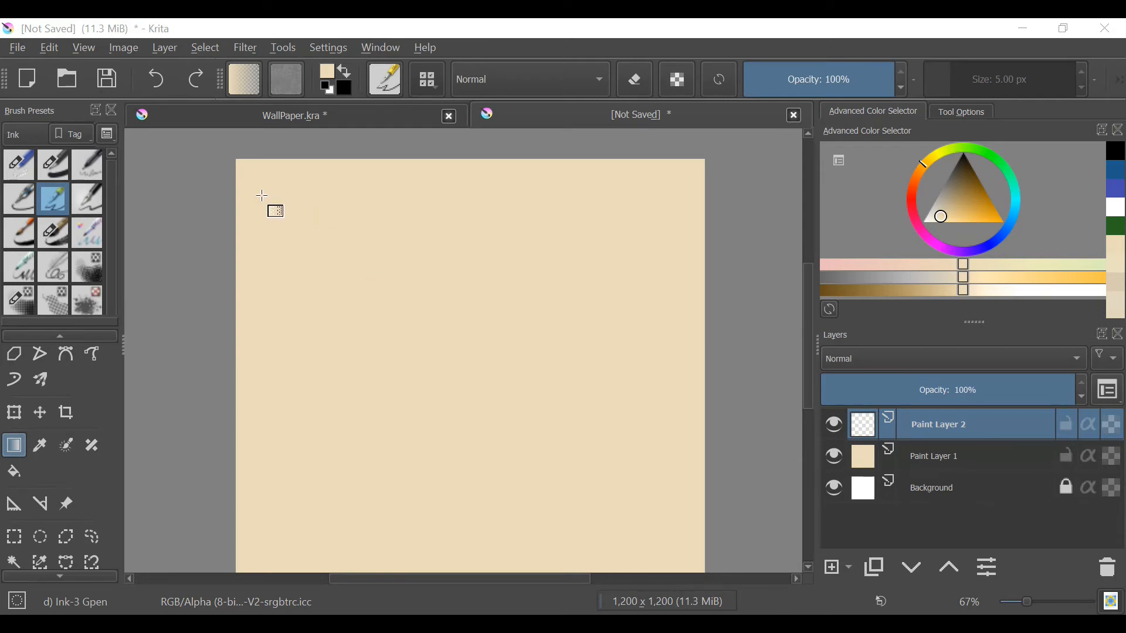
left_click(974, 185)
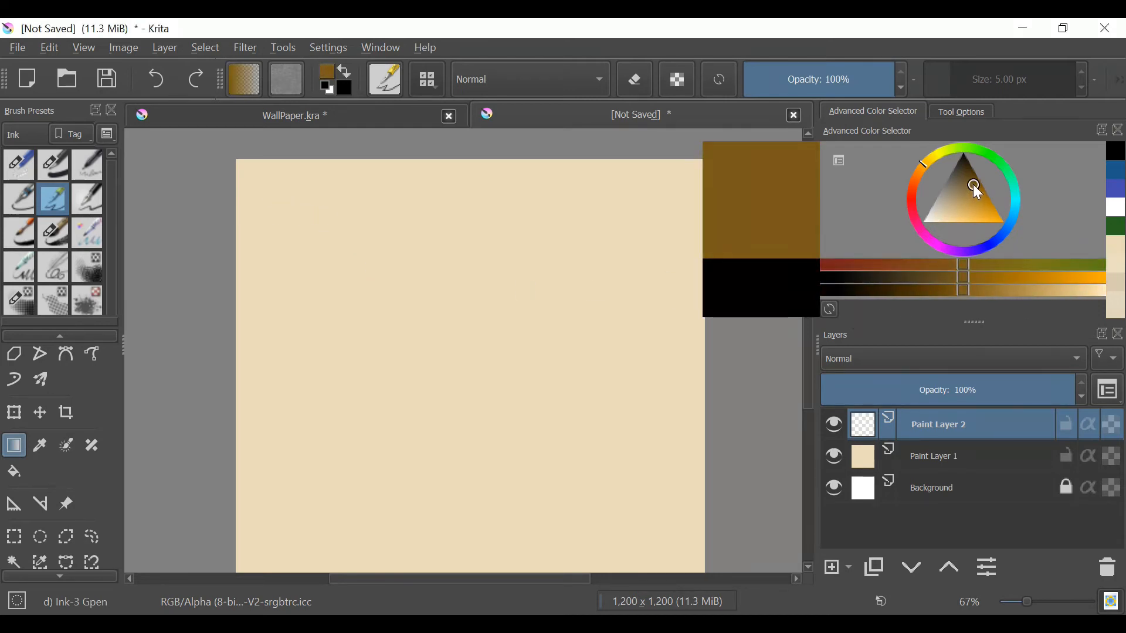
Try brown-to-transparent gradients diagonally, over a short distance and vertically across Paint Layer 2, undoing each
mouse_move(267, 192)
left_mouse_down()
mouse_move(496, 423)
mouse_move(632, 549)
mouse_move(651, 549)
left_mouse_up()
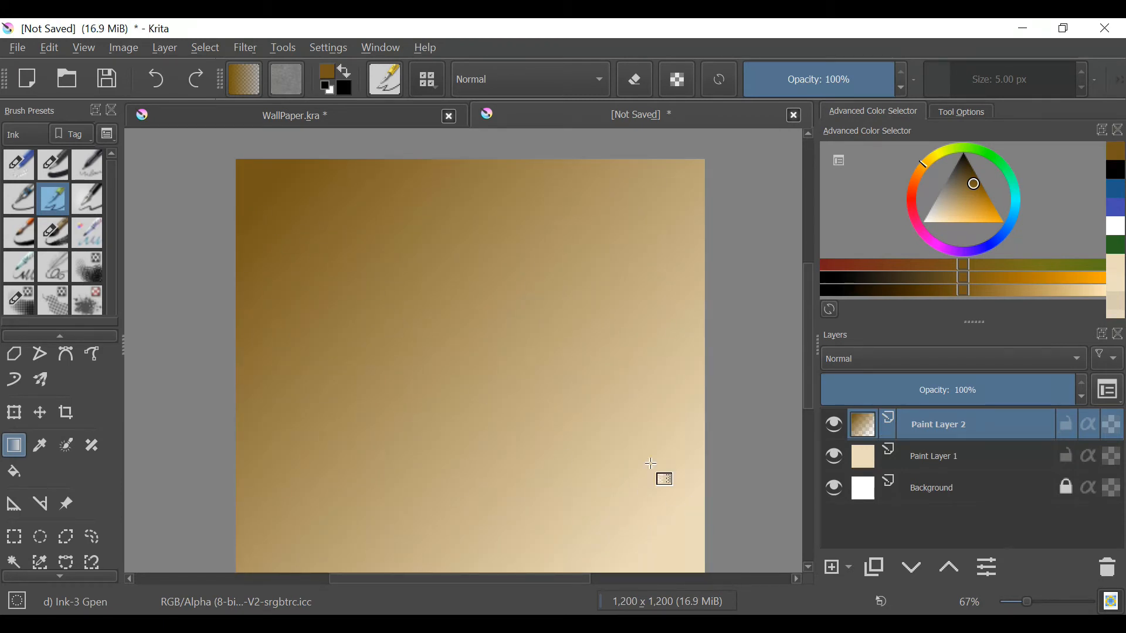
key("ctrl+z")
mouse_move(273, 188)
left_mouse_down()
mouse_move(669, 533)
mouse_move(687, 565)
left_mouse_up()
key("ctrl+z")
mouse_move(245, 206)
left_mouse_down()
mouse_move(297, 206)
mouse_move(282, 213)
left_mouse_up()
key("ctrl+z")
key("ctrl+z")
left_click_drag(476, 187, 478, 514)
key("ctrl+z")
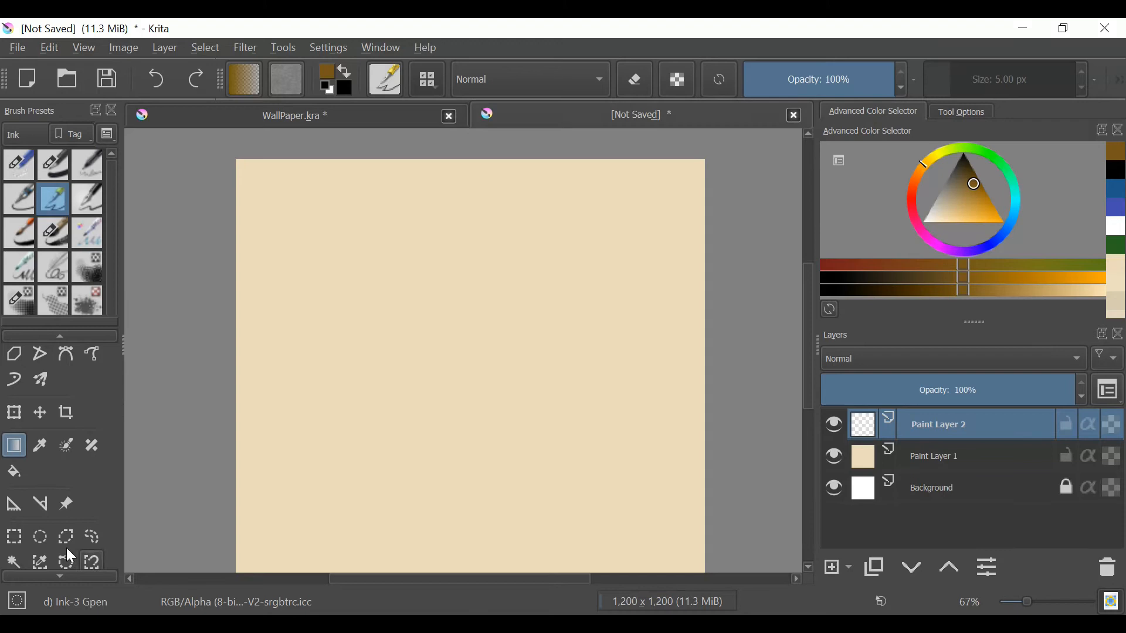
Select a large circle in the canvas's middle, try a horizontal brown gradient inside it, and undo the fill
left_click(40, 537)
left_click_drag(382, 243, 586, 459)
left_click(14, 445)
left_click_drag(403, 335, 583, 350)
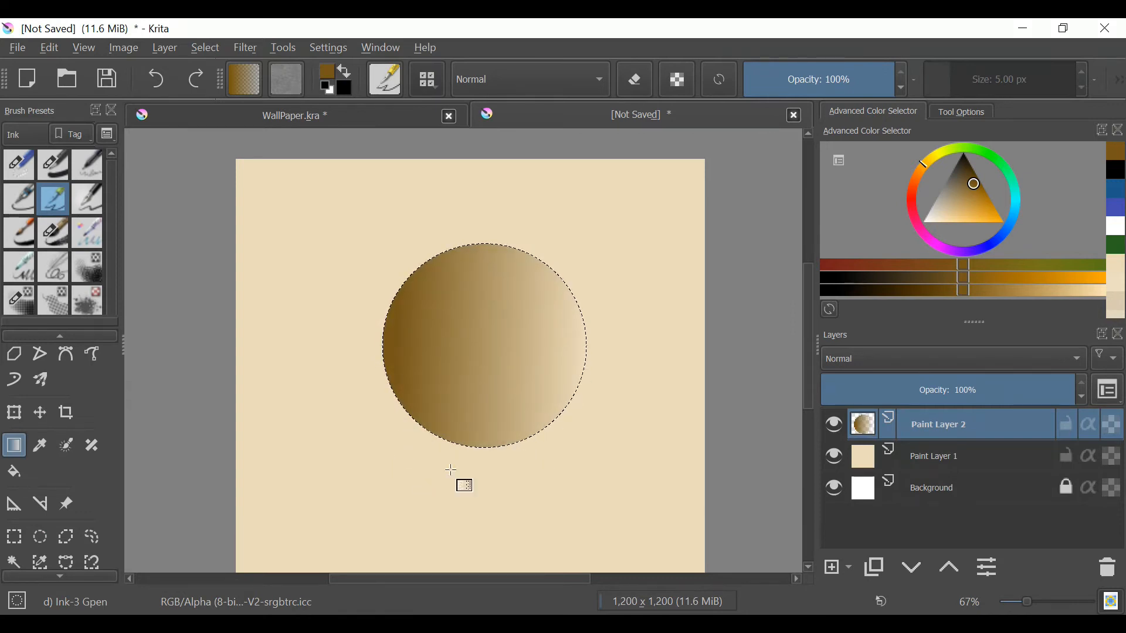
key("ctrl+z")
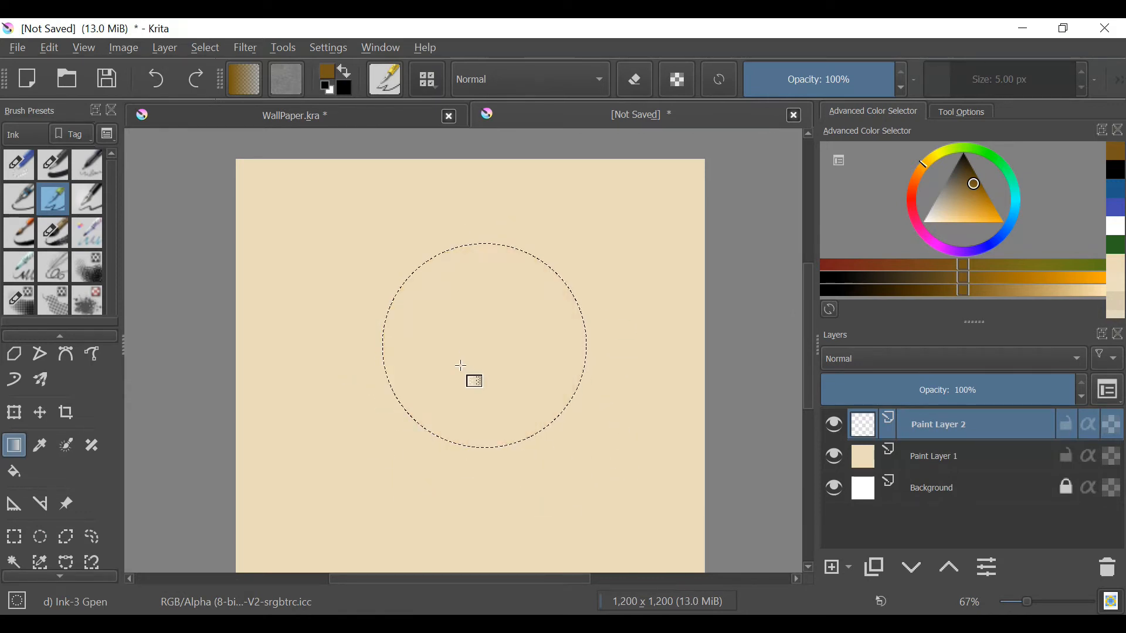
Try a downward and then a diagonal brown gradient inside the circular selection, and discard the result
left_click_drag(540, 301, 515, 448)
key("ctrl+z")
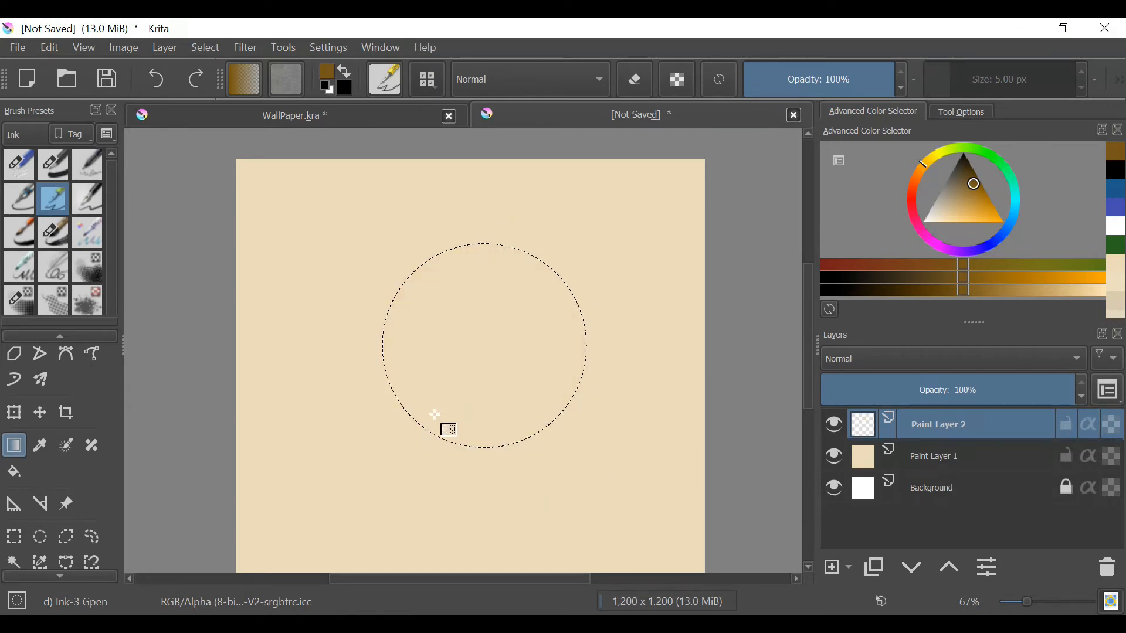
left_click_drag(436, 415, 572, 274)
left_click(24, 537)
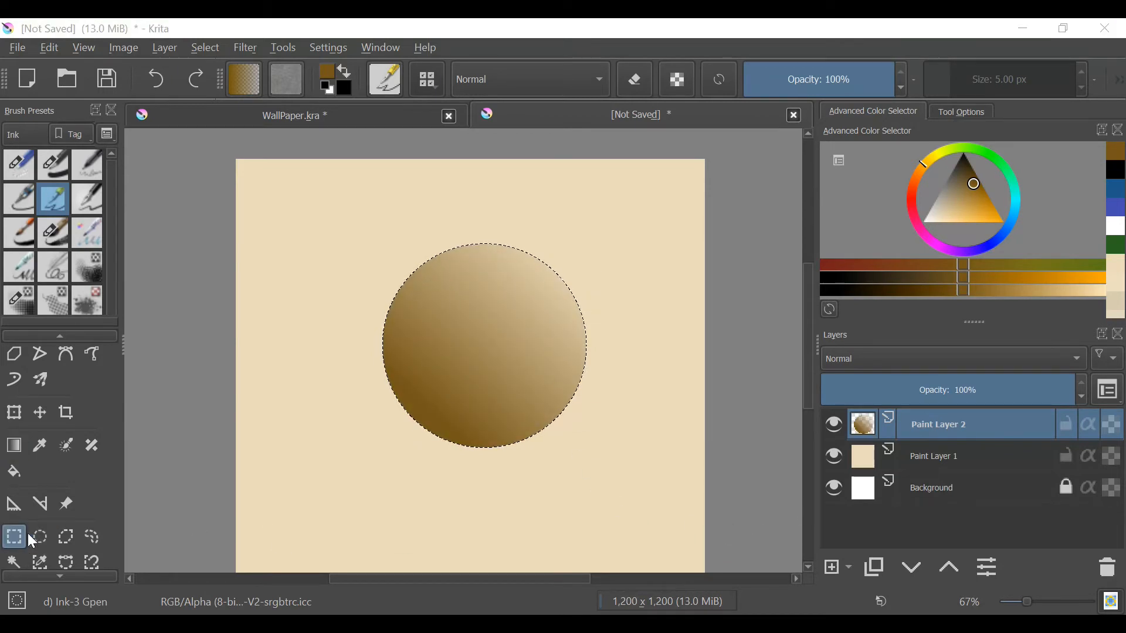
left_click(329, 487)
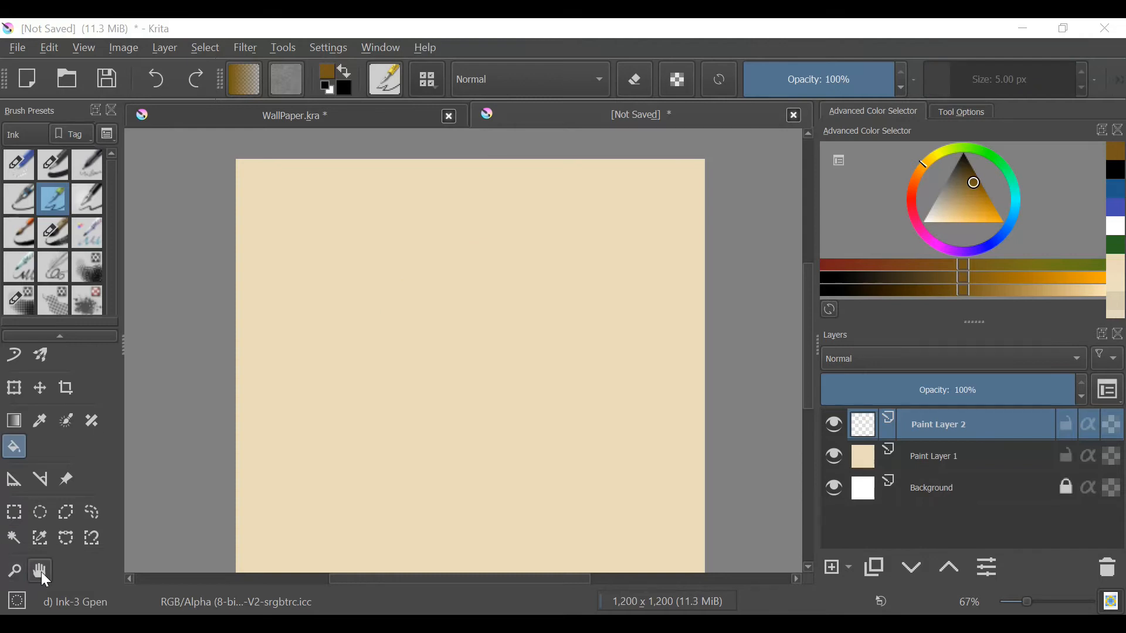
Pan the canvas and zoom in and out on it with the Pan and Zoom tools, ending at 50%
left_click(41, 571)
left_click_drag(404, 397, 371, 436)
left_click(24, 569)
left_click_drag(439, 431, 466, 402)
scroll(463, 401, "down", 3)
scroll(463, 402, "up", 3)
scroll(462, 402, "down", 4)
scroll(463, 400, "up", 3)
scroll(463, 401, "down", 4)
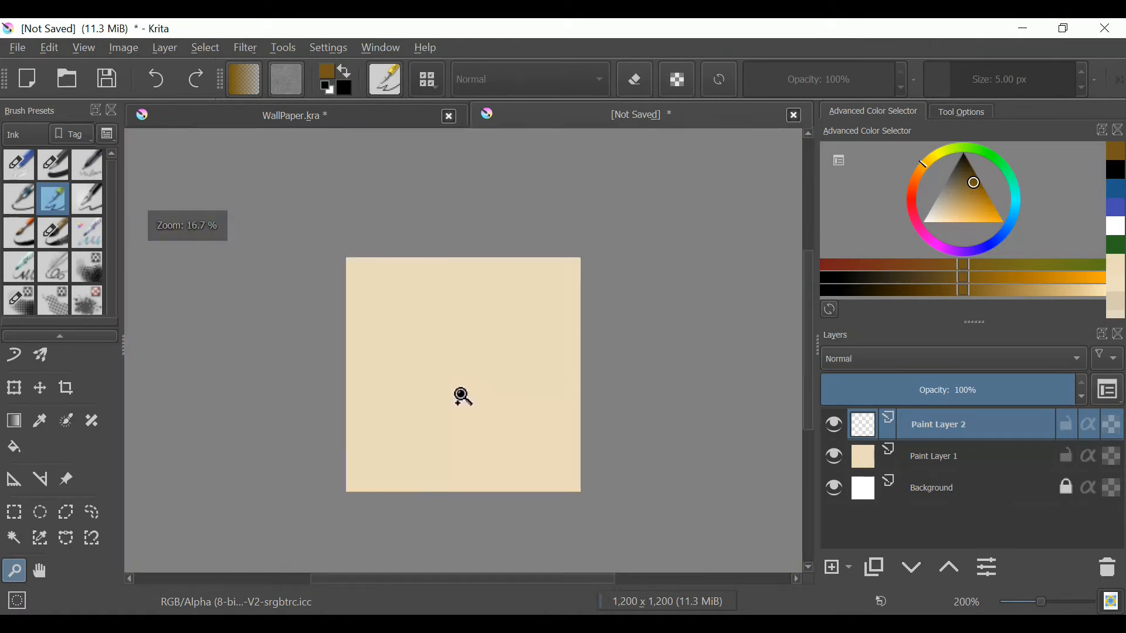
scroll(461, 397, "up", 2)
scroll(462, 395, "down", 1)
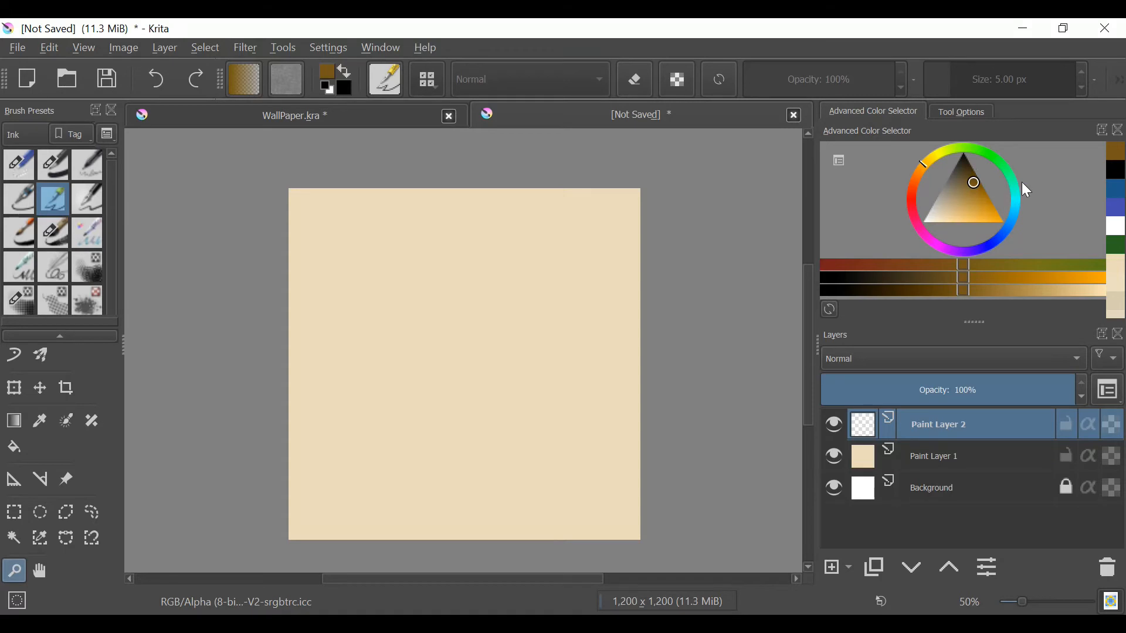
Change the foreground colour to a light peach with the colour wheel, triangle and hue shade strip
mouse_move(961, 198)
left_mouse_down()
mouse_move(974, 191)
mouse_move(974, 211)
mouse_move(967, 191)
mouse_move(1017, 196)
mouse_move(966, 231)
mouse_move(1007, 159)
mouse_move(971, 194)
mouse_move(948, 198)
mouse_move(963, 168)
mouse_move(967, 192)
mouse_move(945, 209)
mouse_move(953, 174)
mouse_move(968, 185)
mouse_move(961, 193)
mouse_move(1004, 175)
mouse_move(931, 164)
left_mouse_up()
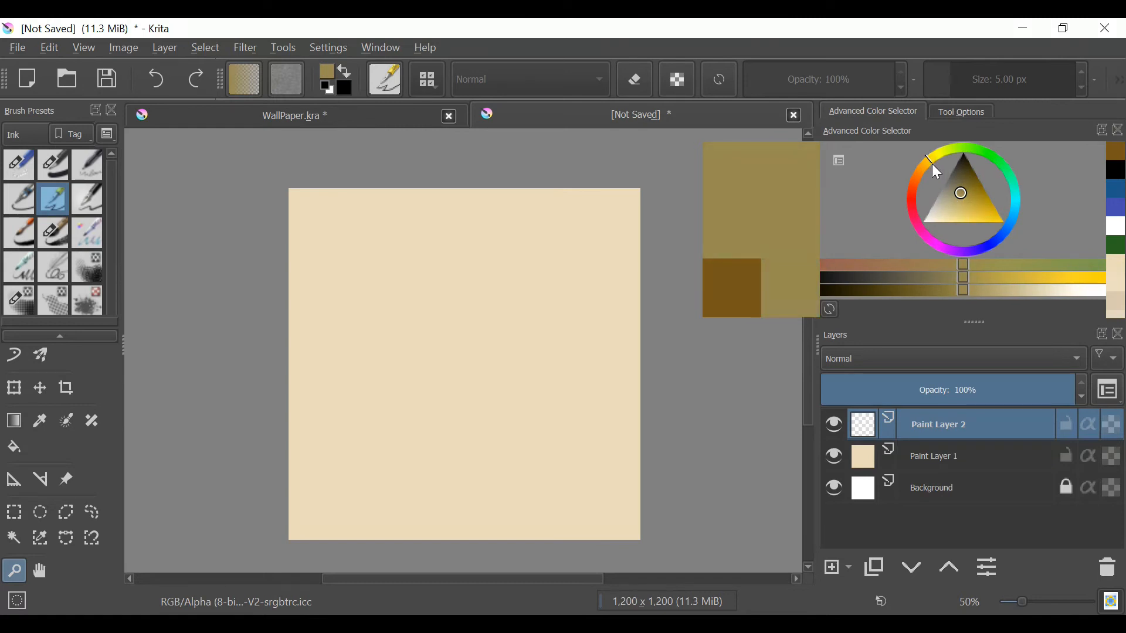
left_click_drag(960, 201, 960, 204)
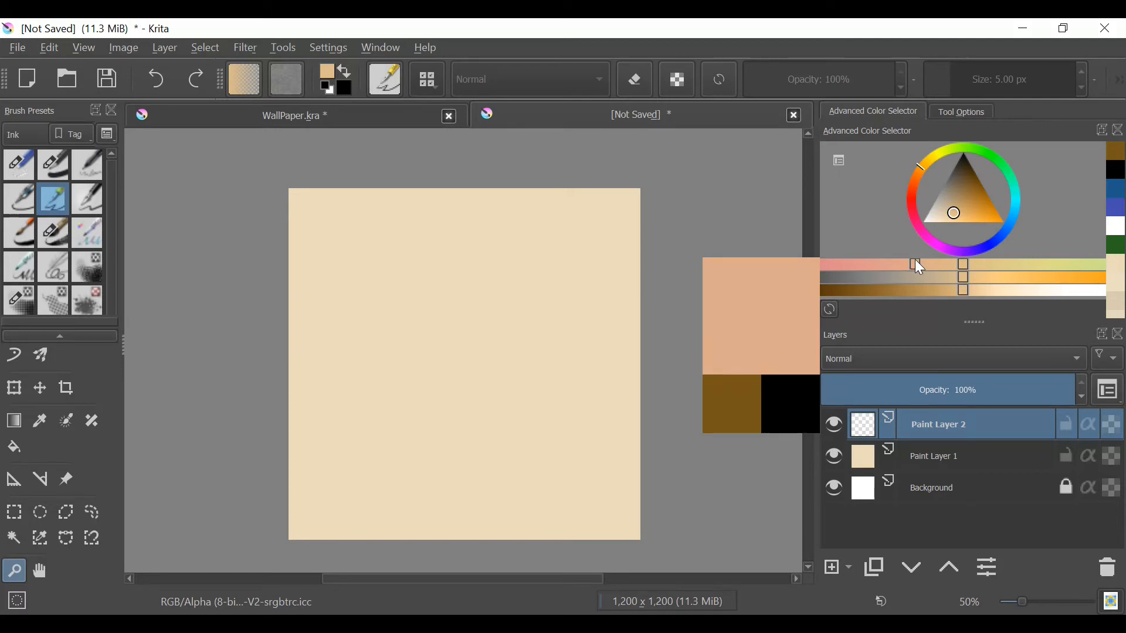
left_click(914, 260)
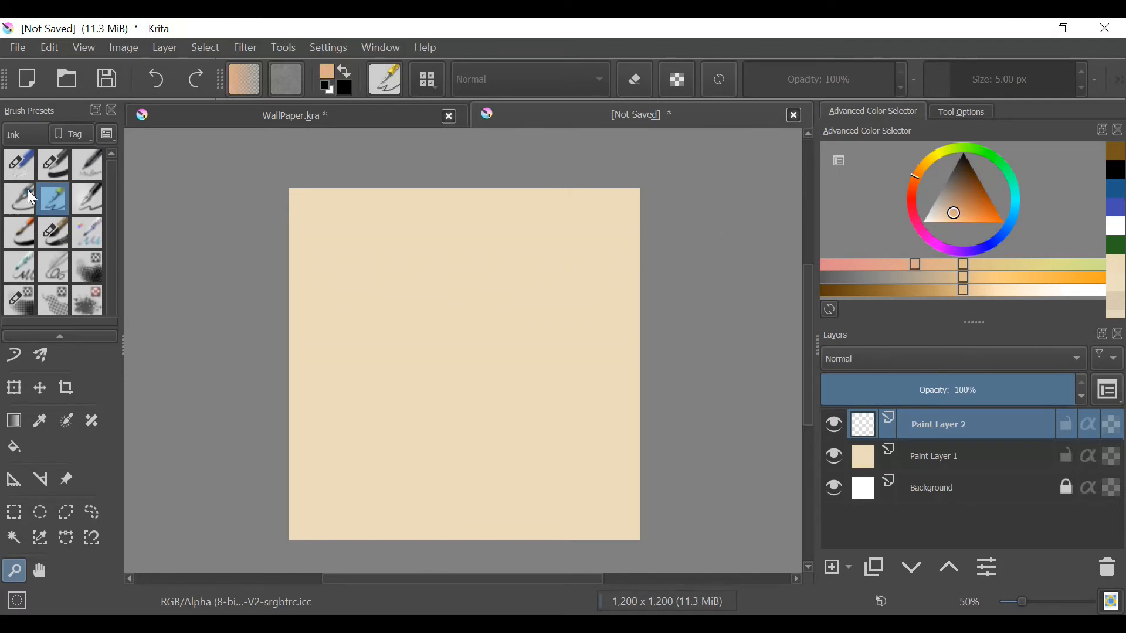
Try a Freehand Brush stroke in the canvas's middle, undo it, and shift the foreground colour's hue to a yellower tan
scroll(44, 392, "up", 2)
left_click(18, 376)
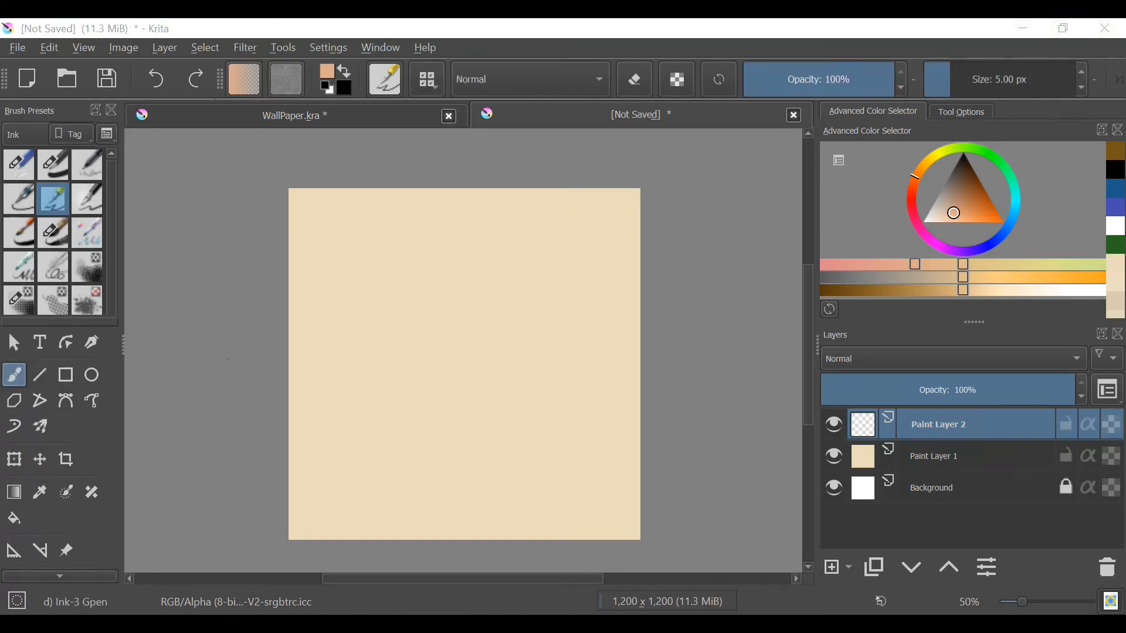
mouse_move(430, 344)
left_mouse_down()
mouse_move(484, 317)
mouse_move(521, 353)
left_mouse_up()
key("ctrl+z")
left_click(962, 264)
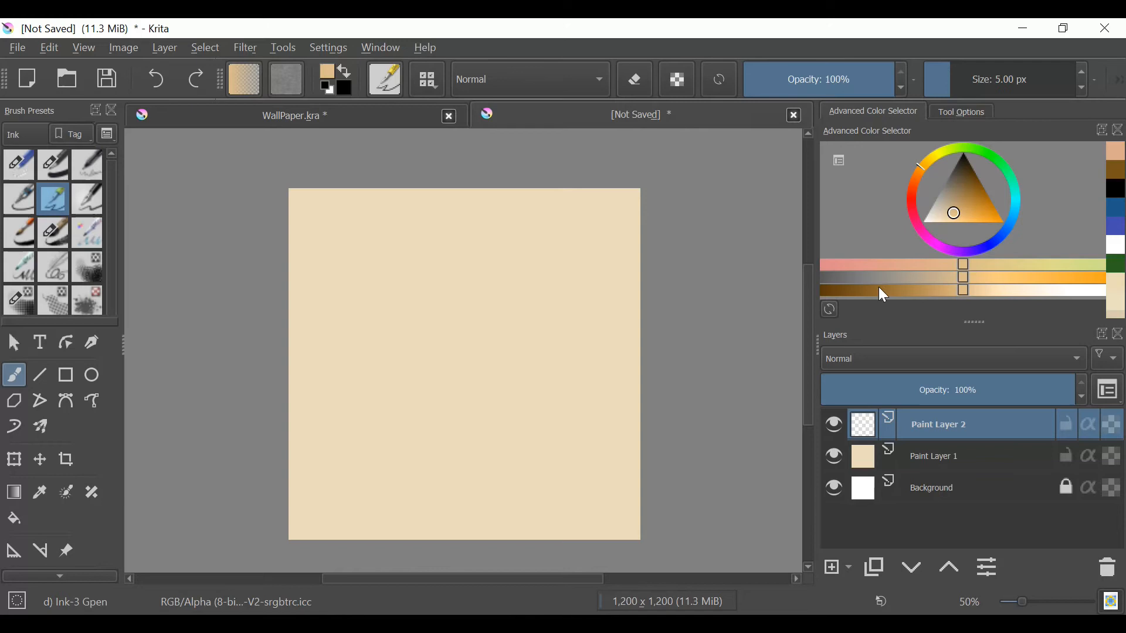
Show the brush's tool options, draw test curves with Brush Smoothing set to None, and undo each one
left_click(962, 113)
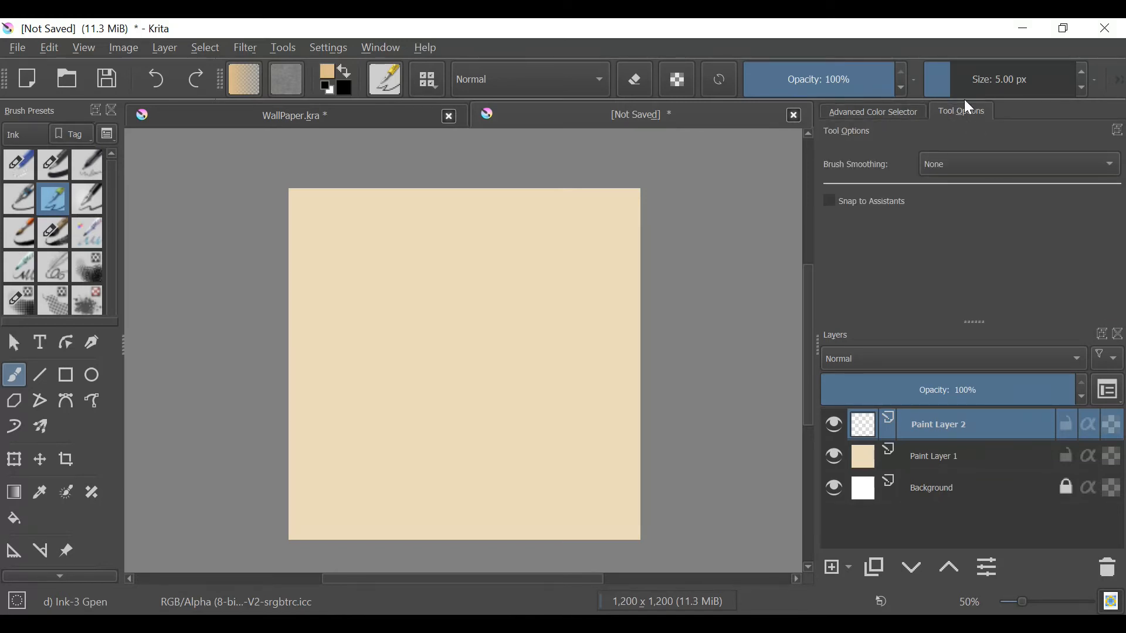
scroll(395, 306, "up", 1)
scroll(425, 302, "up", 1)
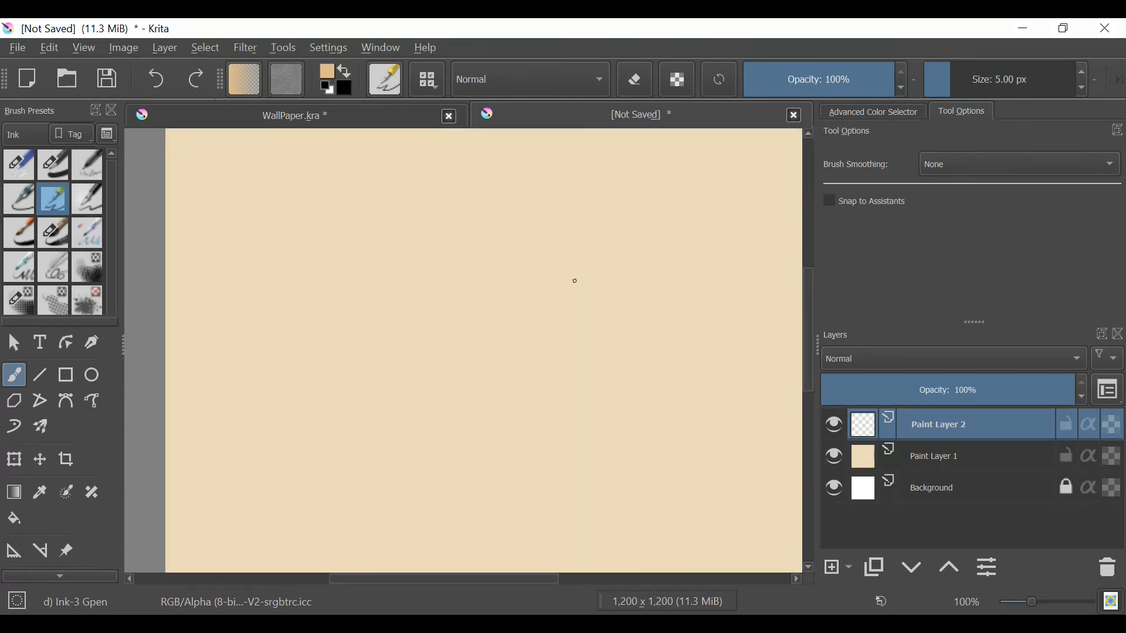
mouse_move(299, 398)
left_mouse_down()
mouse_move(370, 365)
mouse_move(352, 452)
left_mouse_up()
key("ctrl+z")
left_click_drag(302, 346, 385, 466)
key("ctrl+z")
mouse_move(282, 364)
left_mouse_down()
mouse_move(381, 261)
mouse_move(448, 351)
mouse_move(656, 299)
left_mouse_up()
key("ctrl+z")
mouse_move(464, 204)
left_mouse_down()
mouse_move(395, 244)
mouse_move(516, 406)
left_mouse_up()
key("ctrl+z")
key("ctrl+z")
left_click_drag(301, 238, 362, 373)
key("ctrl+z")
key("ctrl+z")
left_click_drag(291, 266, 384, 385)
key("ctrl+z")
left_click_drag(298, 264, 476, 251)
key("ctrl+z")
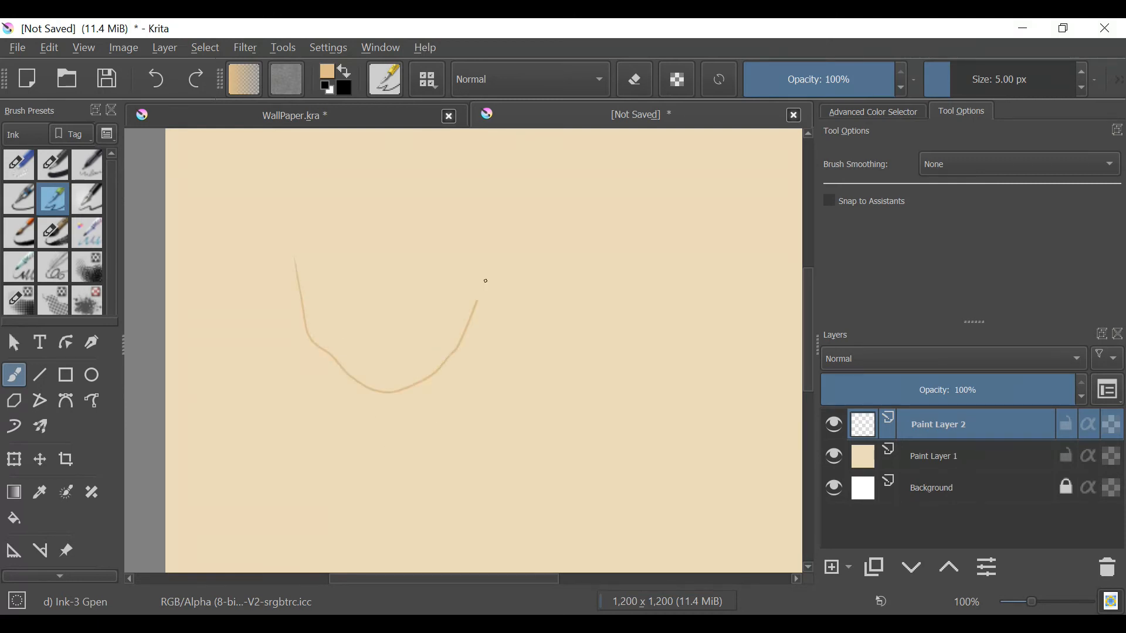
key("ctrl+z")
Set Brush Smoothing to Stabilizer, undo a first test stroke, and draw a smooth U-shaped curve on the canvas
left_click(983, 164)
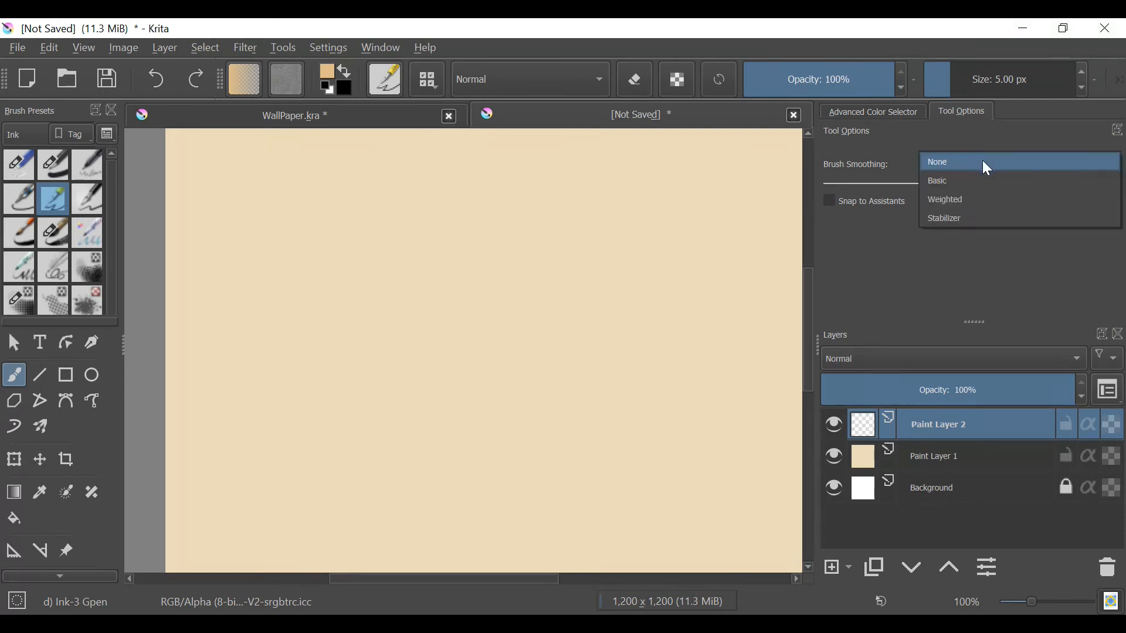
left_click(983, 221)
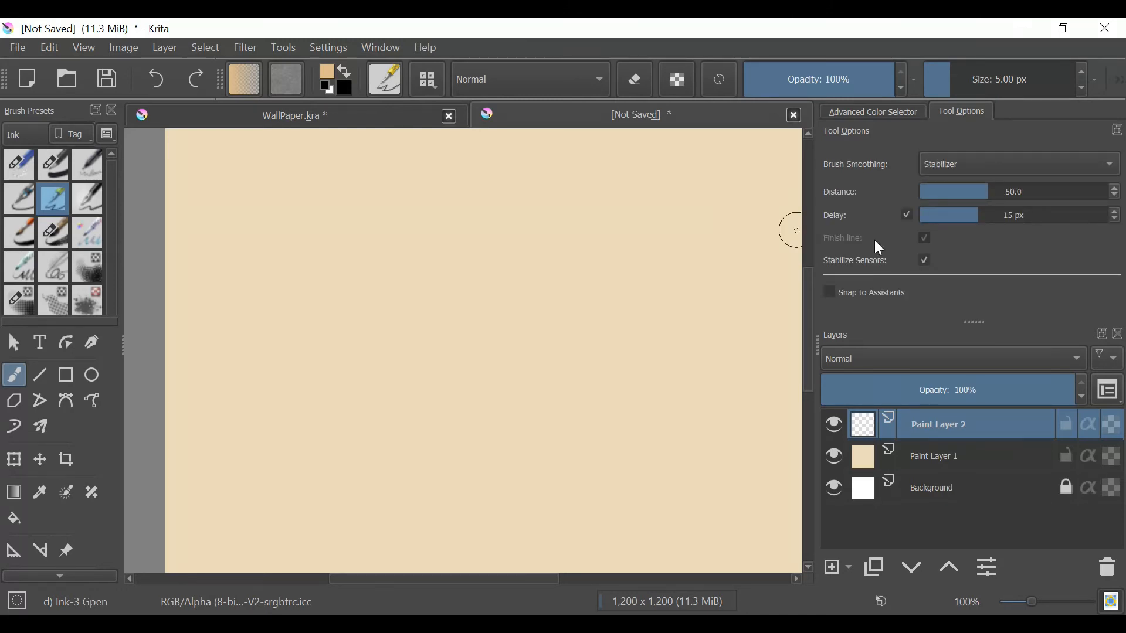
mouse_move(273, 227)
left_mouse_down()
mouse_move(319, 367)
mouse_move(392, 398)
mouse_move(477, 239)
mouse_move(555, 420)
mouse_move(551, 297)
left_mouse_up()
key("ctrl+z")
mouse_move(267, 221)
left_mouse_down()
mouse_move(299, 335)
mouse_move(350, 419)
mouse_move(370, 429)
mouse_move(413, 393)
mouse_move(453, 320)
mouse_move(433, 343)
mouse_move(458, 220)
left_mouse_up()
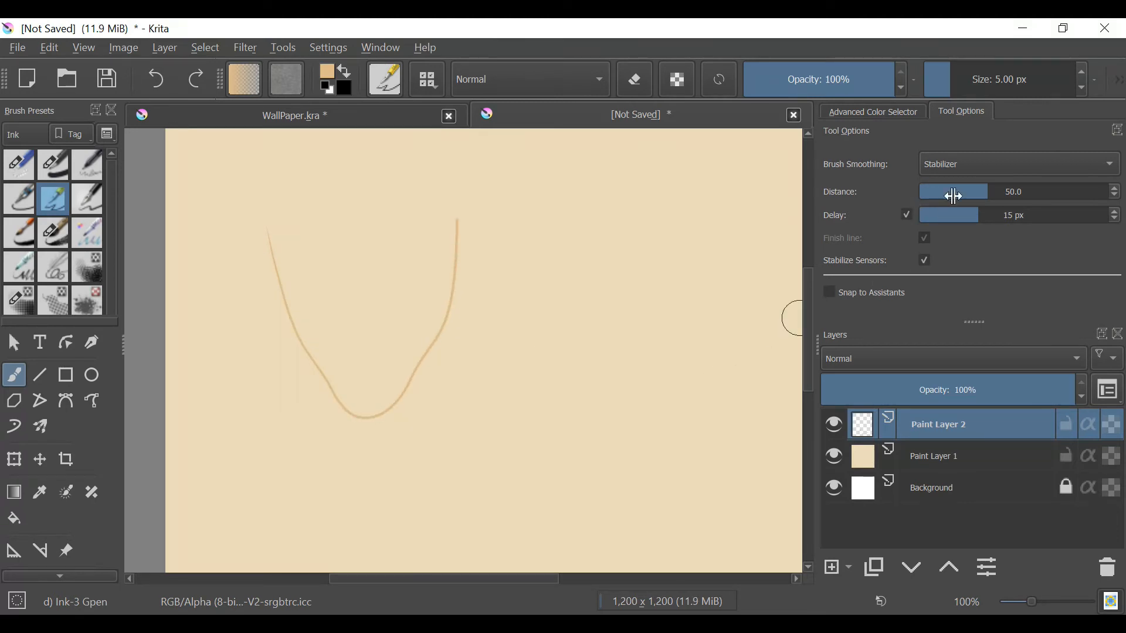
Raise the stabilizer's Delay to 141 px, try a stroke beside the U-shaped curve, and undo it
left_click_drag(982, 216, 1042, 215)
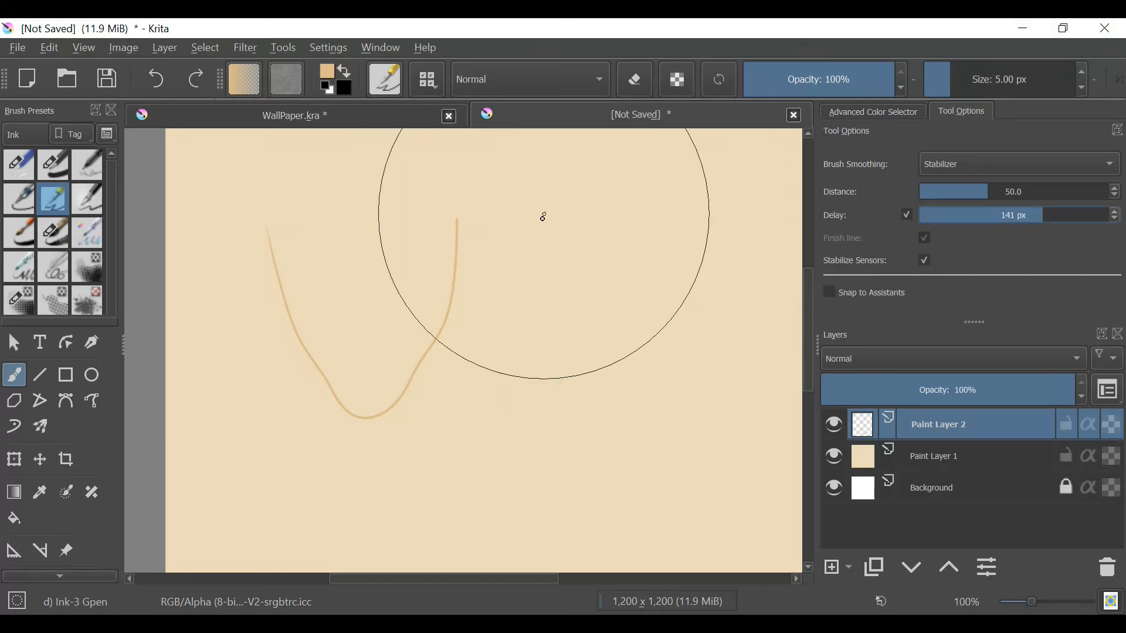
mouse_move(568, 389)
left_mouse_down()
mouse_move(598, 501)
mouse_move(633, 519)
mouse_move(697, 505)
left_mouse_up()
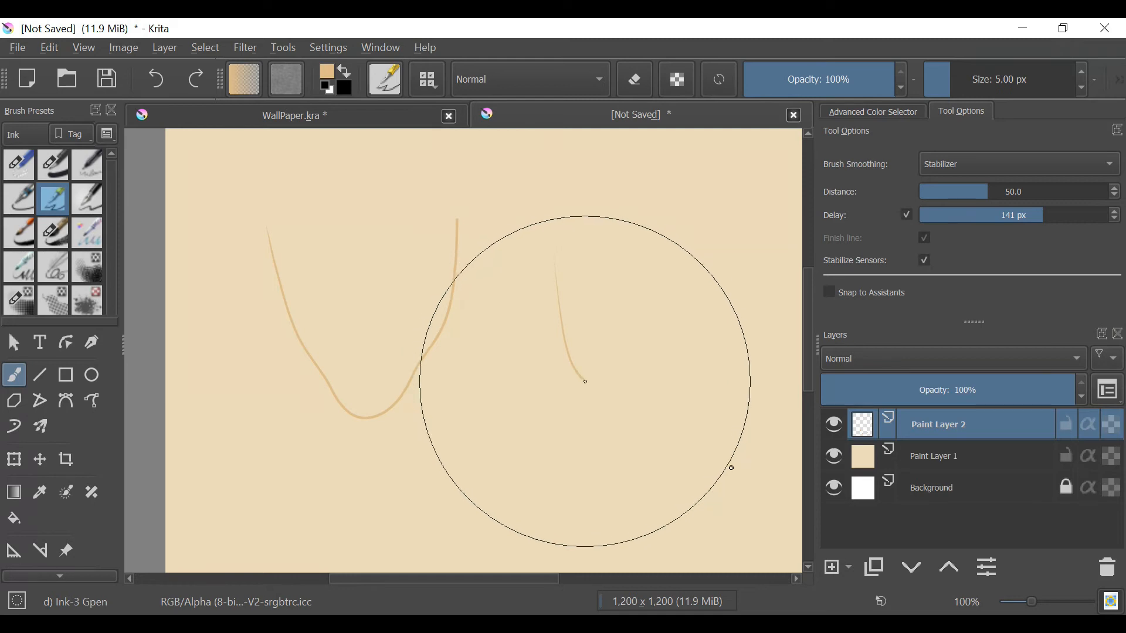
key("ctrl+z")
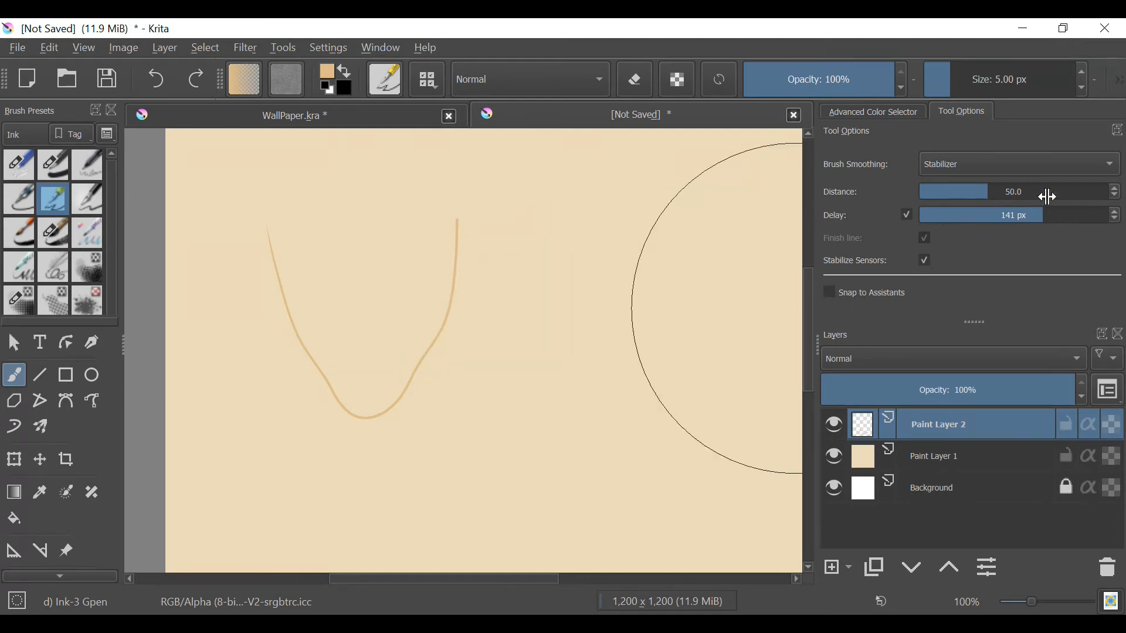
Lower the stabilizer's Delay and try stabilized curves beside the U-shaped curve, undoing the first one
left_click_drag(1028, 218, 1018, 219)
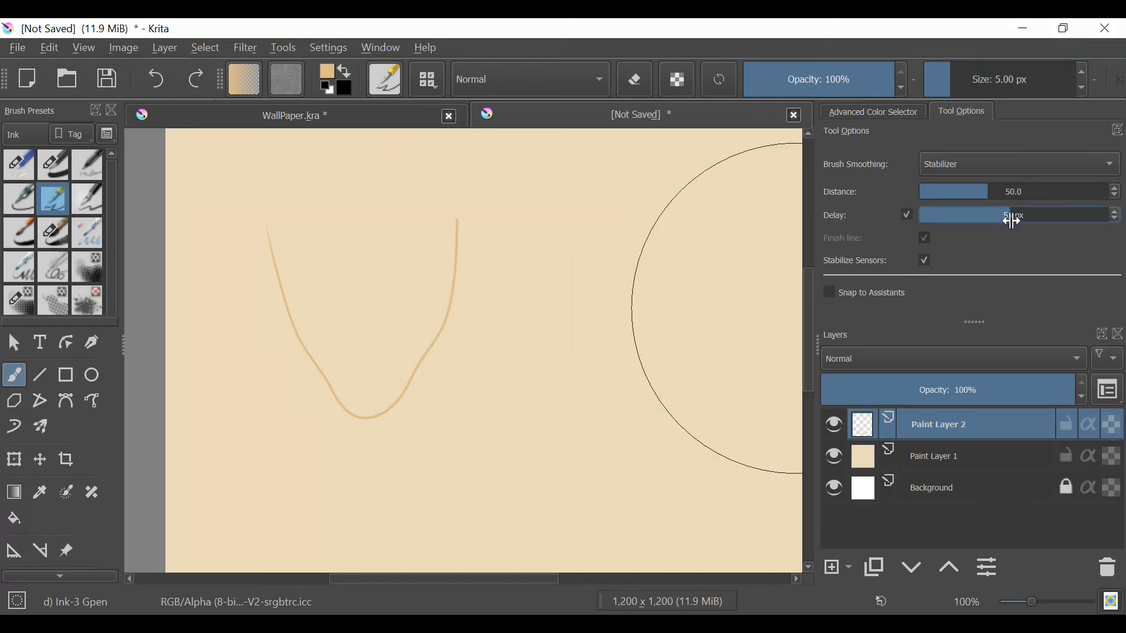
mouse_move(550, 237)
left_mouse_down()
mouse_move(572, 408)
mouse_move(610, 469)
mouse_move(642, 468)
mouse_move(701, 404)
mouse_move(714, 188)
left_mouse_up()
key("ctrl+z")
mouse_move(548, 254)
left_mouse_down()
mouse_move(557, 352)
mouse_move(626, 468)
mouse_move(678, 440)
mouse_move(694, 350)
mouse_move(714, 332)
mouse_move(724, 196)
mouse_move(710, 255)
left_mouse_up()
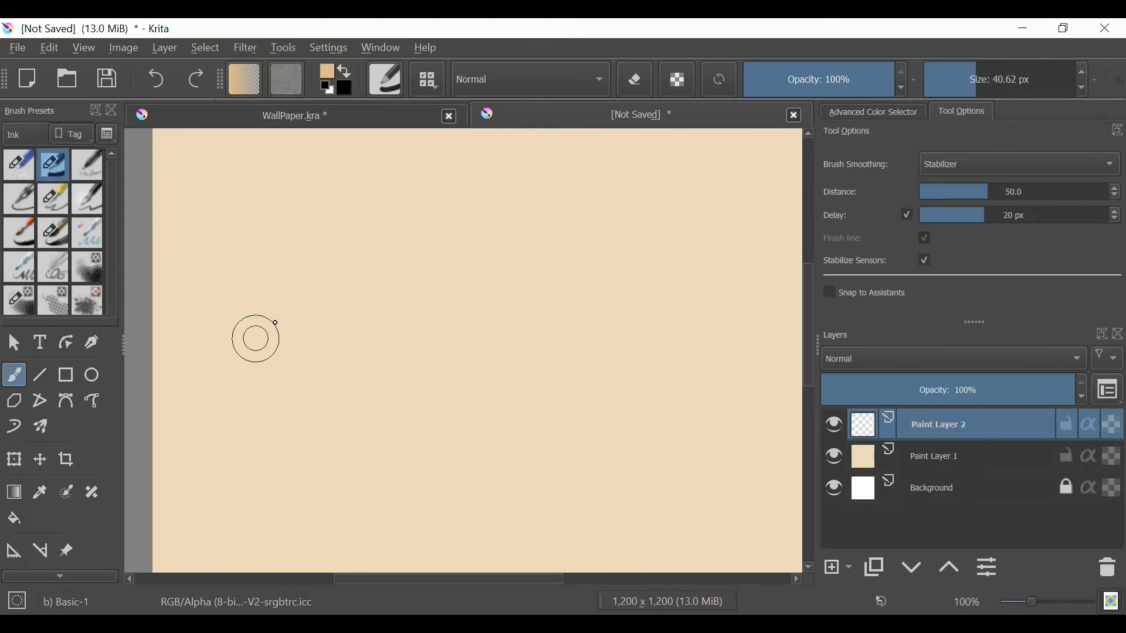
Draw and undo thick stabilized test strokes with the Basic-1 brush, and reduce its size to 15.63 px
mouse_move(276, 322)
left_mouse_down()
mouse_move(515, 457)
mouse_move(654, 319)
mouse_move(674, 362)
left_mouse_up()
key("ctrl+z")
mouse_move(233, 380)
left_mouse_down()
mouse_move(325, 185)
mouse_move(261, 364)
mouse_move(628, 314)
left_mouse_up()
key("ctrl+z")
mouse_move(259, 269)
left_mouse_down()
mouse_move(408, 215)
mouse_move(336, 369)
mouse_move(227, 374)
mouse_move(316, 340)
mouse_move(432, 378)
mouse_move(601, 345)
left_mouse_up()
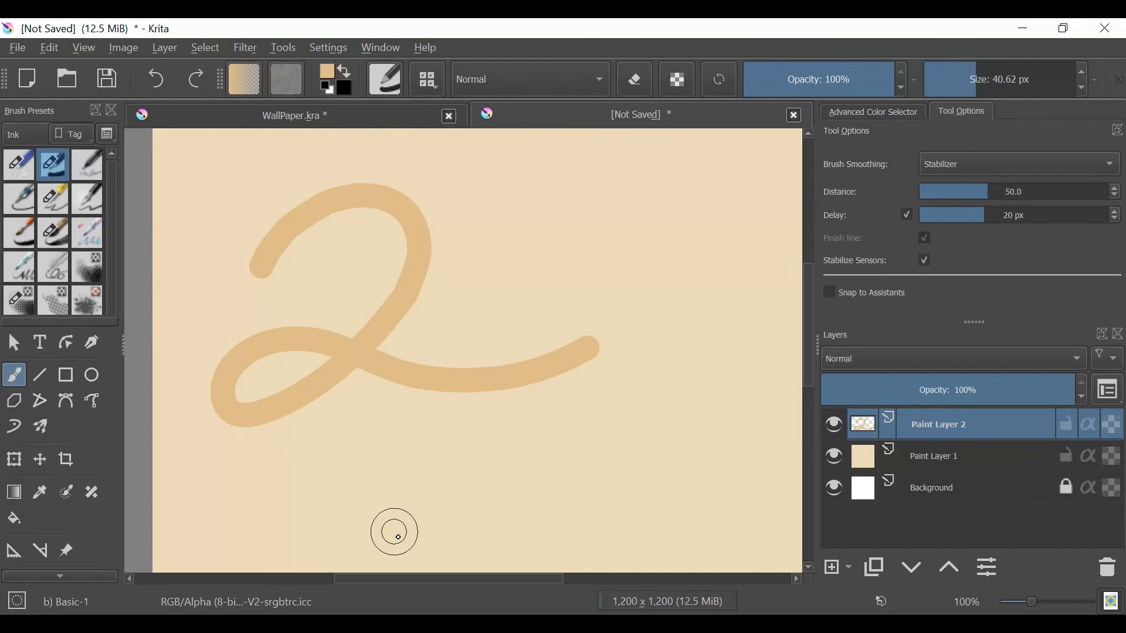
key("ctrl+z")
left_click_drag(985, 81, 962, 82)
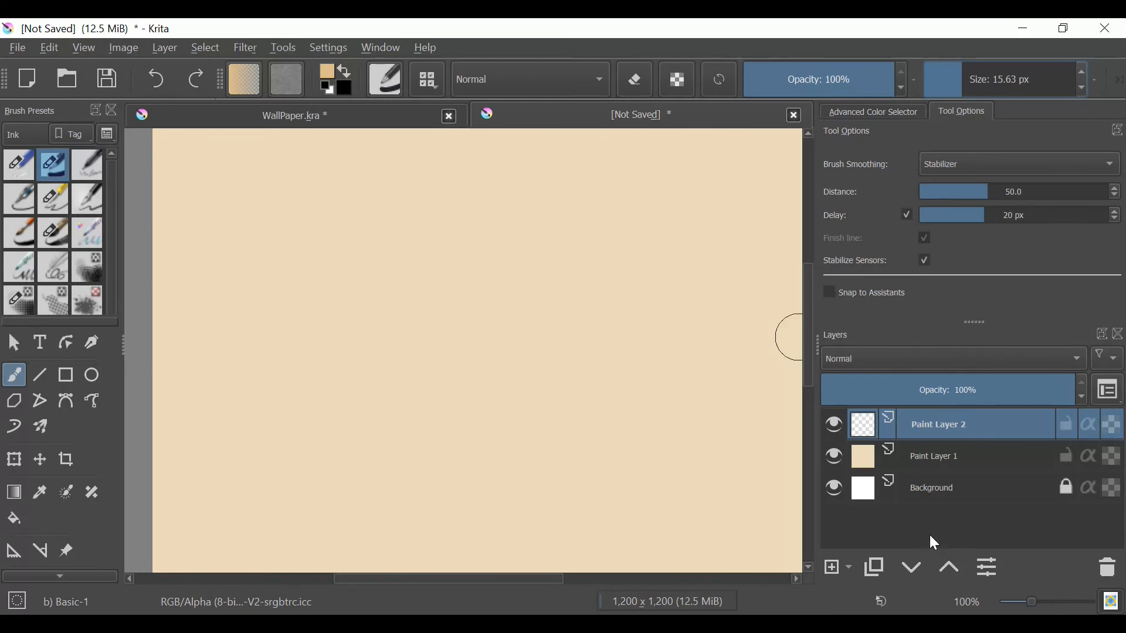
Add and delete a paint layer above Paint Layer 2, and draw a wavy stroke on Paint Layer 2
left_click(837, 563)
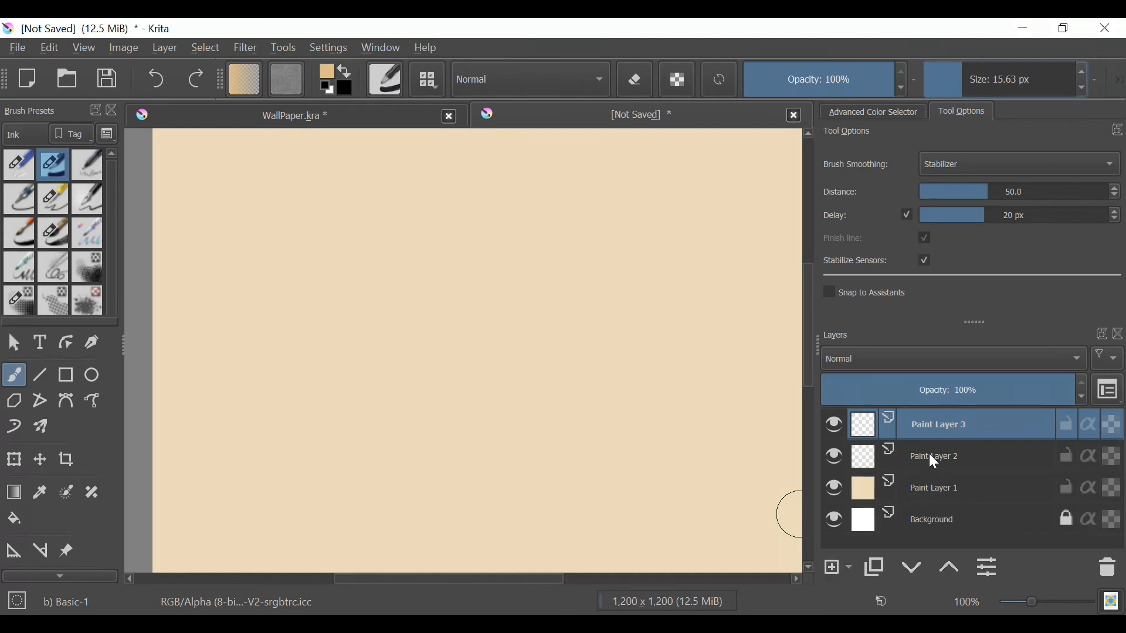
left_click(1108, 569)
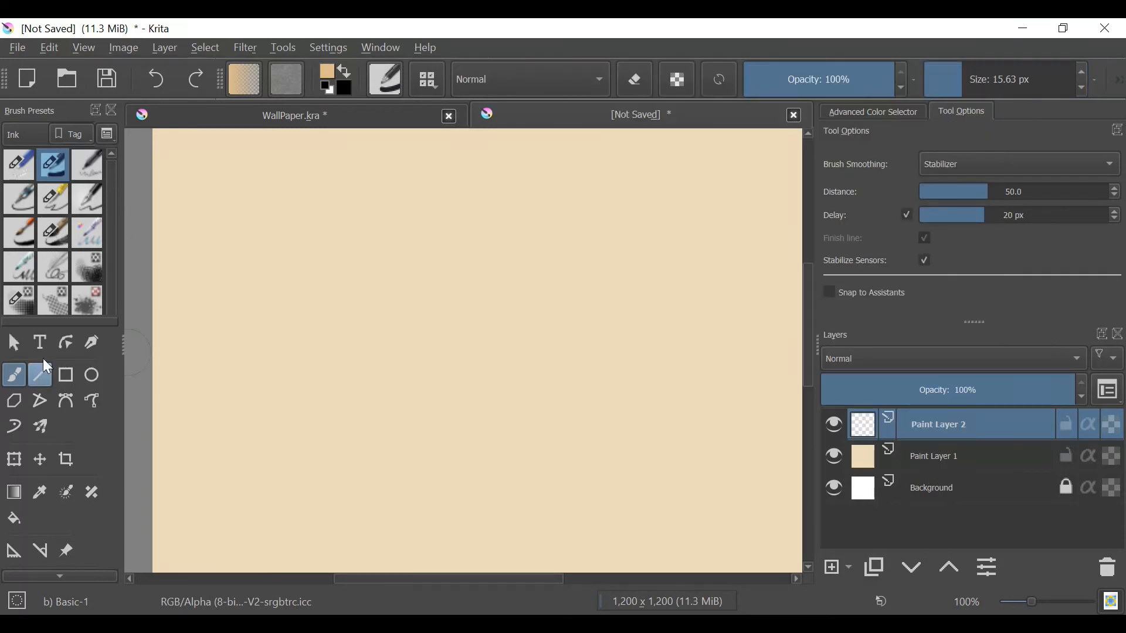
mouse_move(265, 271)
left_mouse_down()
mouse_move(306, 234)
mouse_move(452, 344)
mouse_move(553, 297)
left_mouse_up()
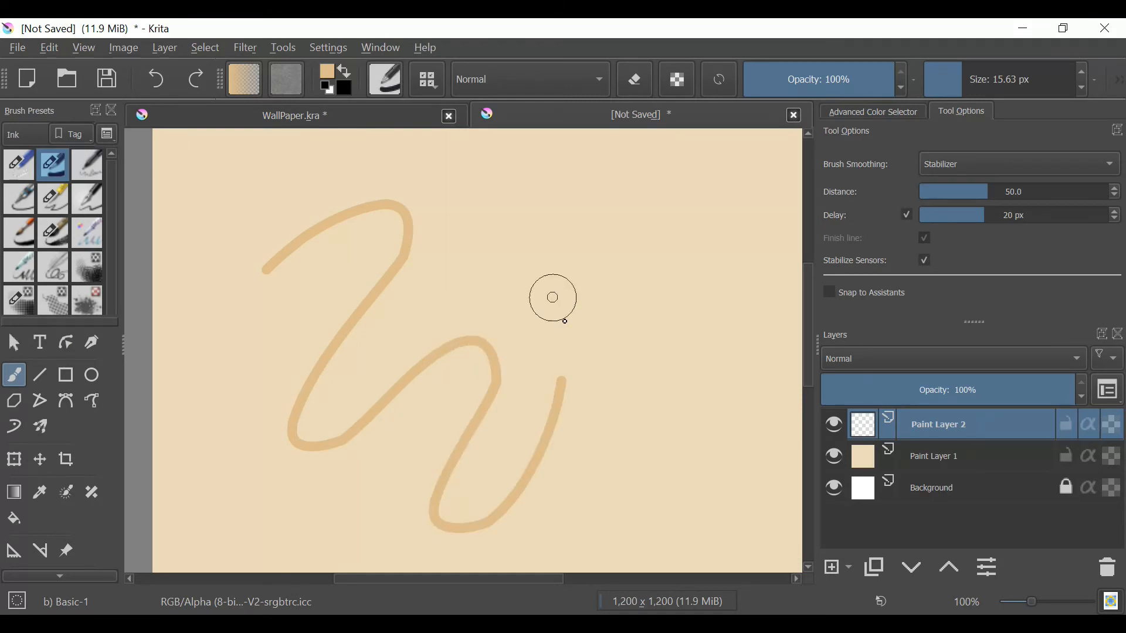
Duplicate Paint Layer 2, check the original by toggling its visibility, and try moving the copy slightly to the right
left_click(875, 568)
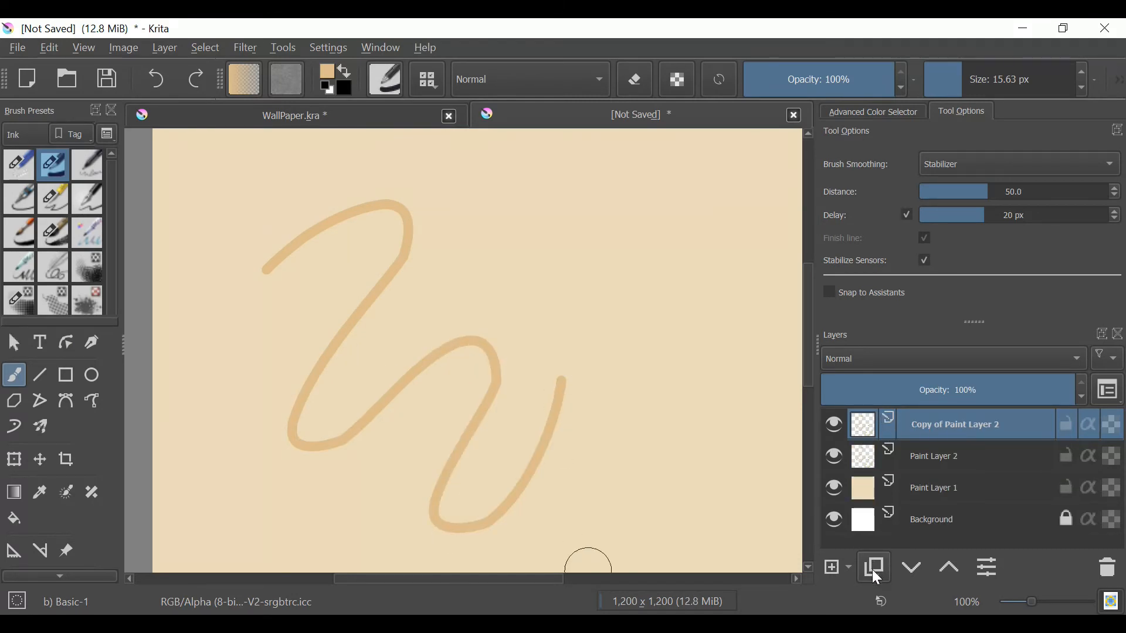
left_click(832, 456)
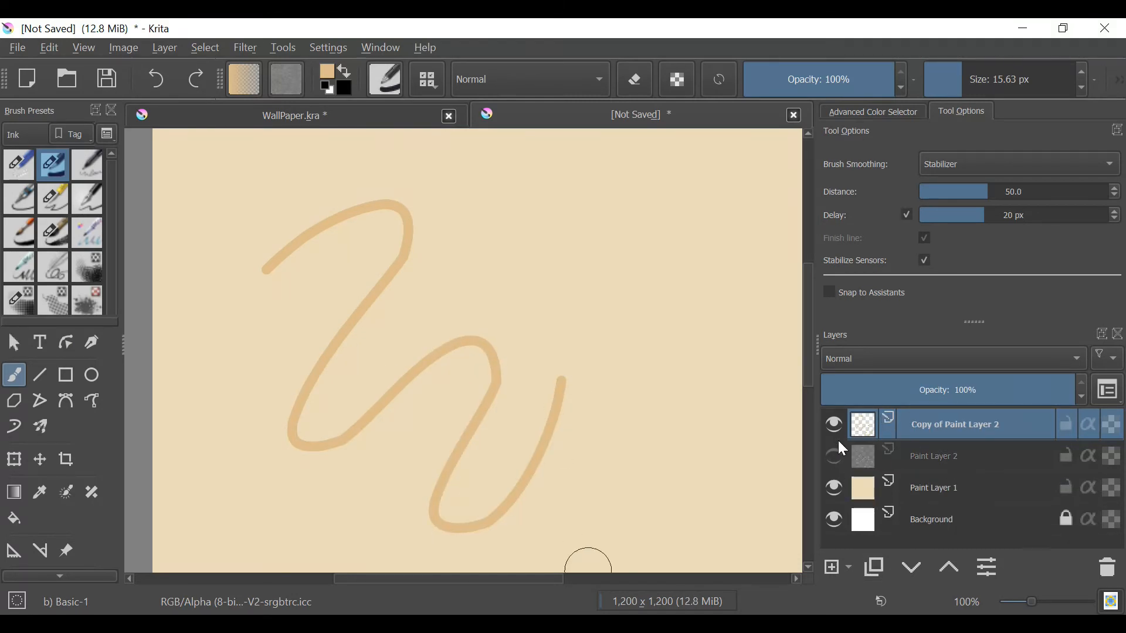
left_click(836, 452)
left_click(40, 459)
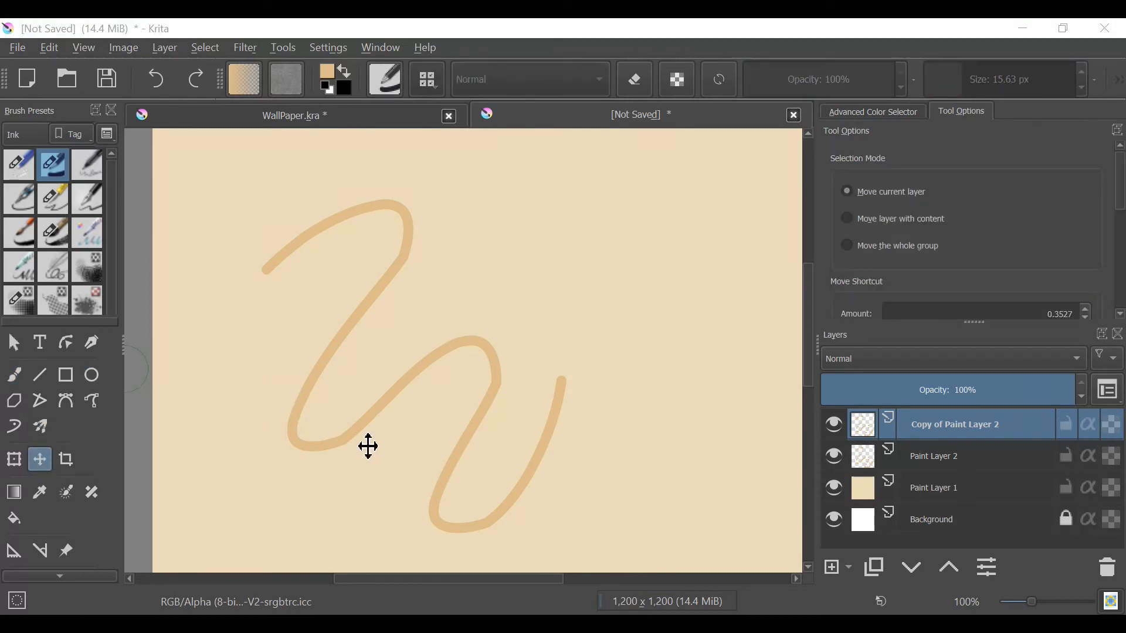
mouse_move(490, 339)
left_mouse_down()
mouse_move(583, 344)
mouse_move(533, 397)
mouse_move(523, 344)
left_mouse_up()
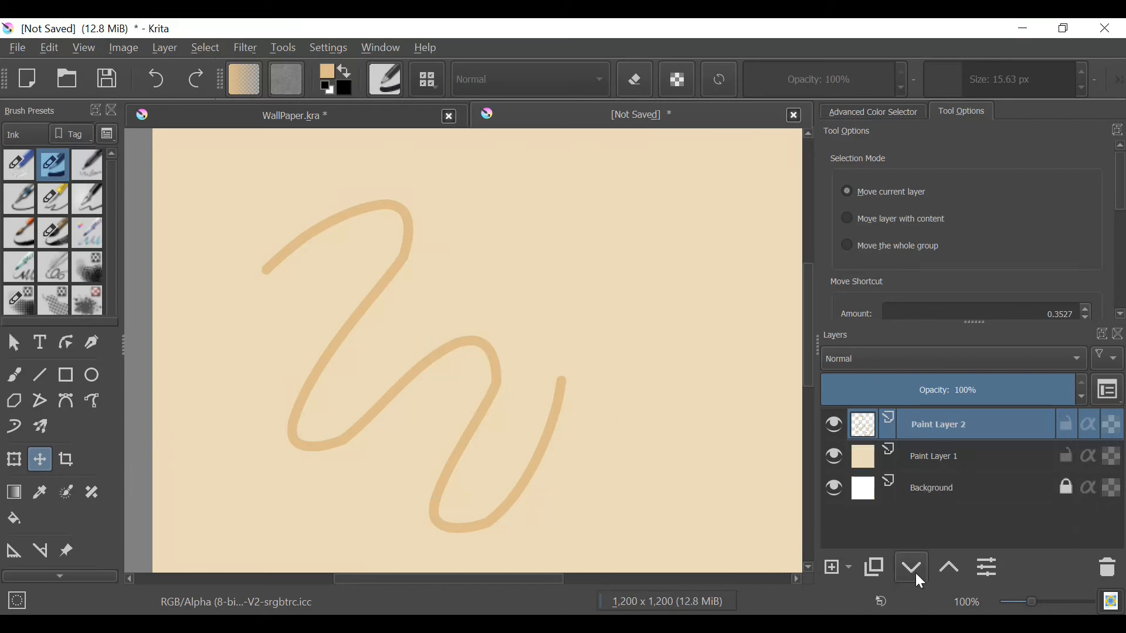
Reorder Paint Layer 2 below and back above Paint Layer 1 several times, ending with it on top
left_click(911, 570)
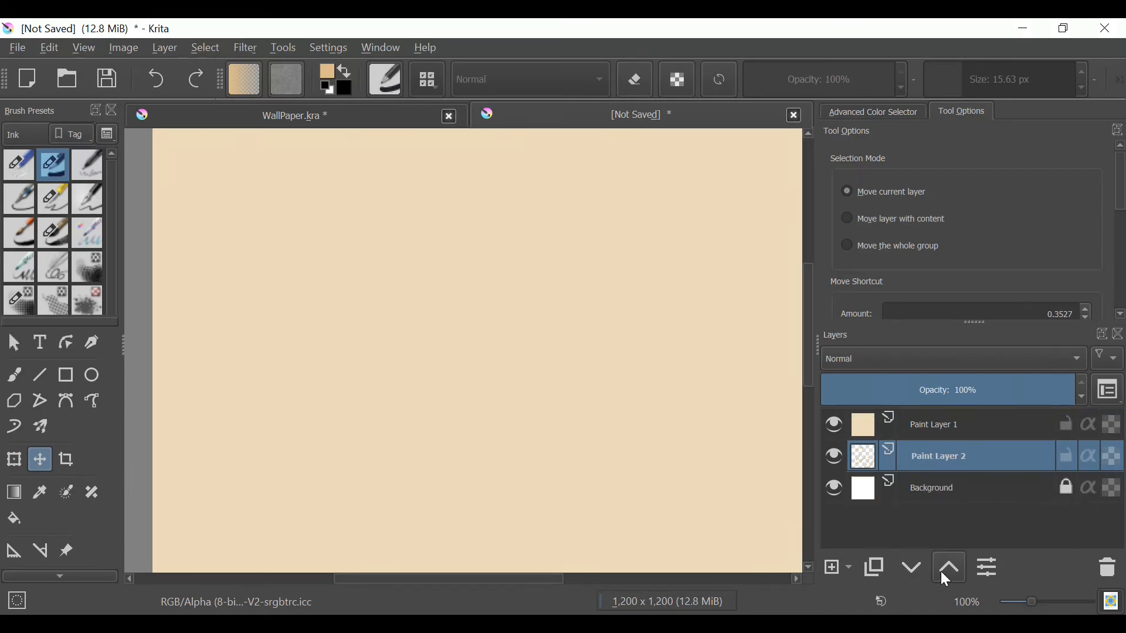
left_click(946, 570)
left_click(908, 568)
left_click(945, 568)
mouse_move(858, 467)
left_mouse_down()
mouse_move(856, 430)
mouse_move(847, 509)
mouse_move(855, 429)
left_mouse_up()
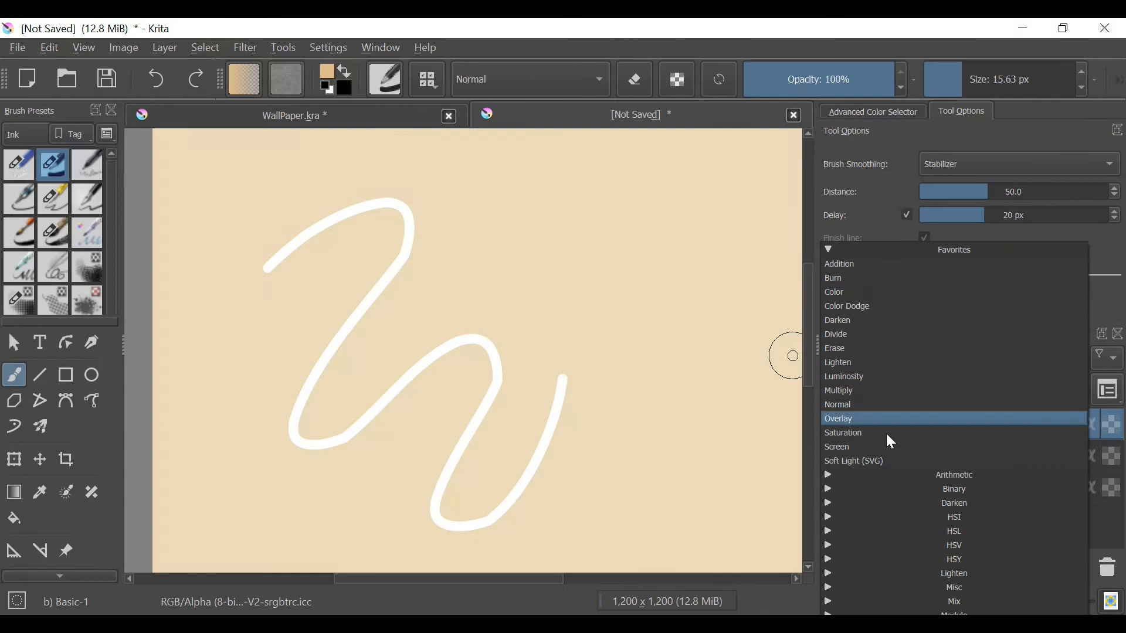
Try several blending modes on Paint Layer 2, including Addition and Luminosity
left_click(889, 265)
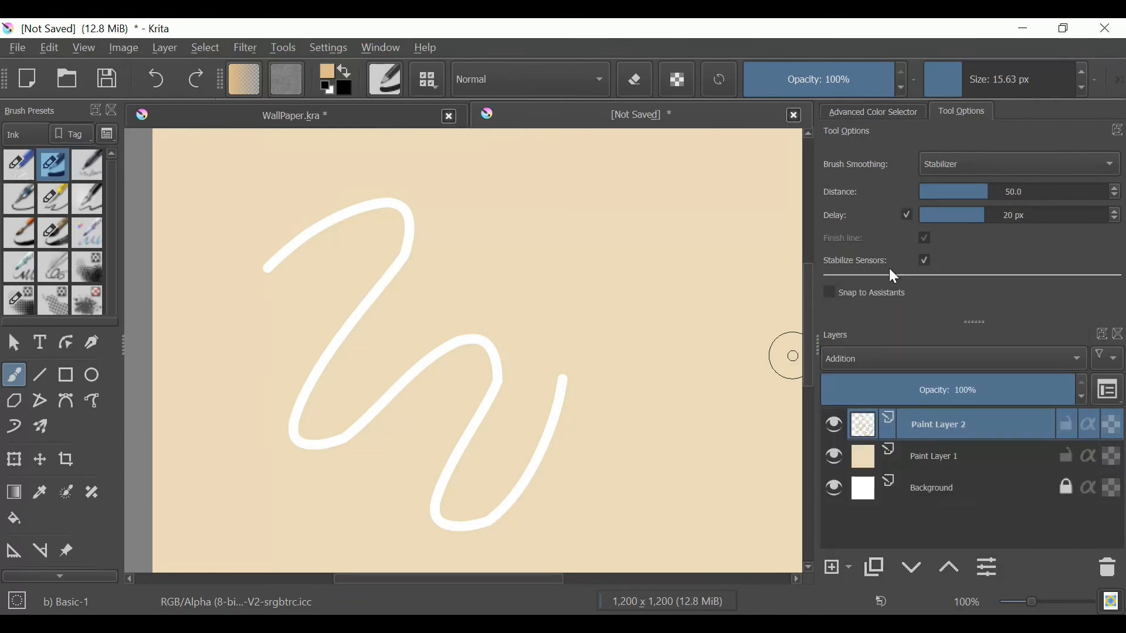
left_click(885, 359)
left_click(884, 289)
left_click(910, 359)
left_click(892, 348)
left_click(897, 358)
left_click(897, 364)
Try the Saturation, Erase, Darken and Soft Light (SVG) blending modes on Paint Layer 2
left_click(909, 359)
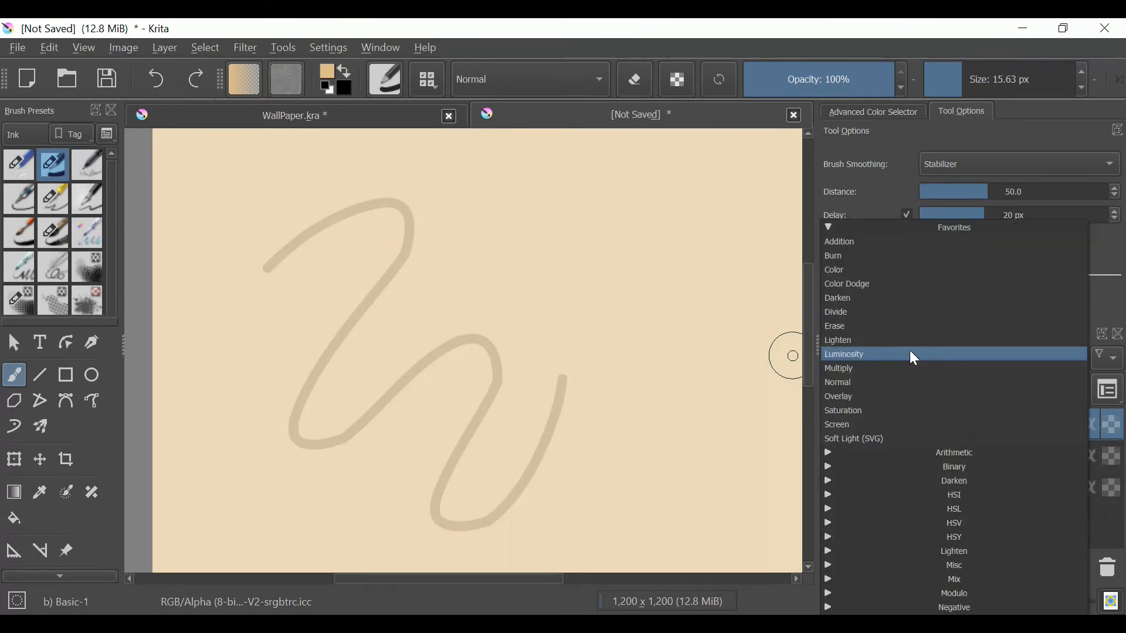
left_click(899, 411)
left_click(919, 364)
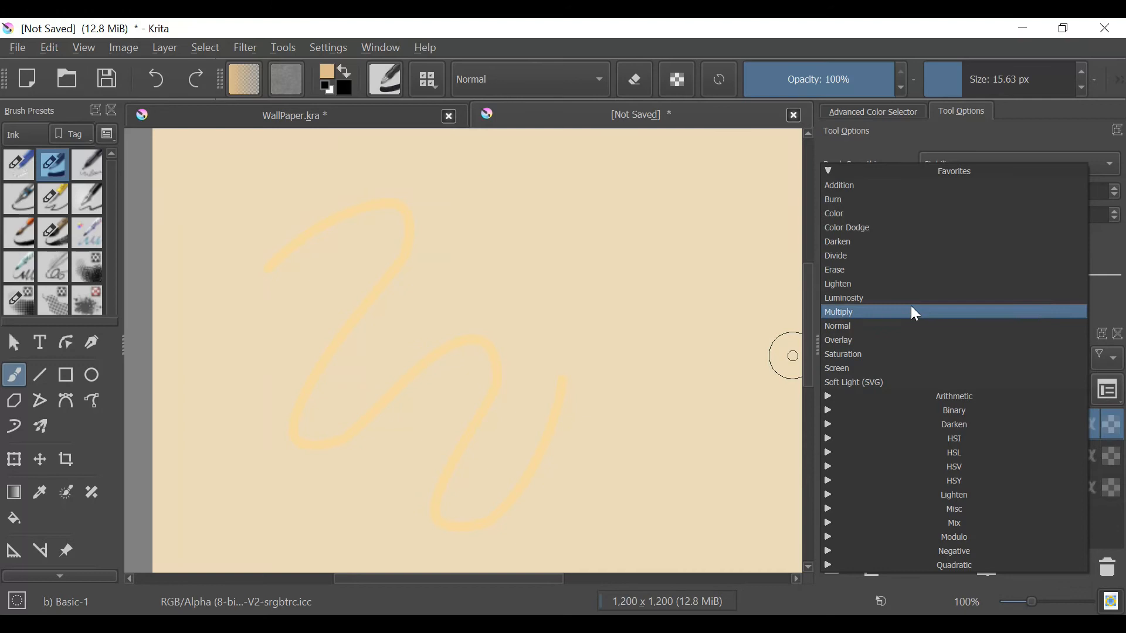
left_click(920, 274)
left_click(920, 357)
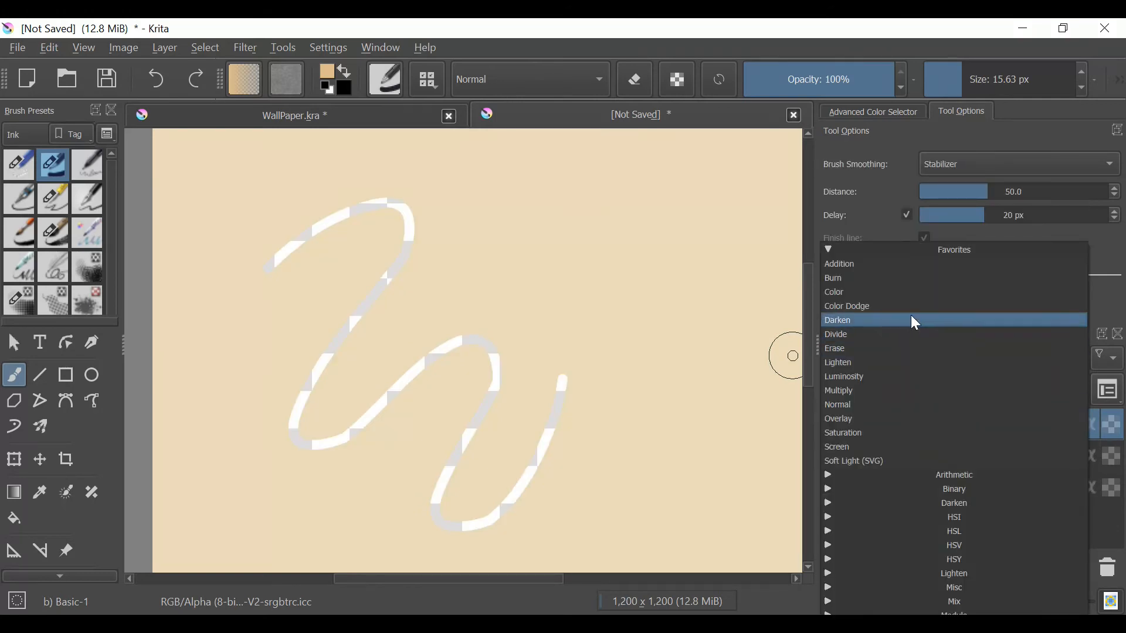
left_click(893, 320)
left_click(917, 362)
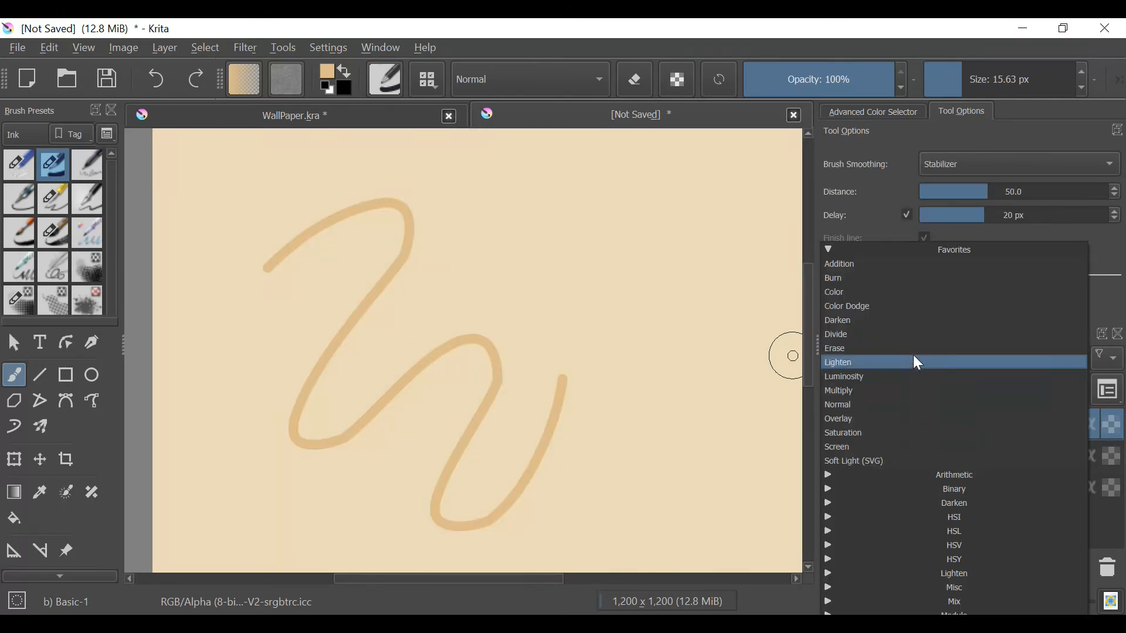
left_click(891, 461)
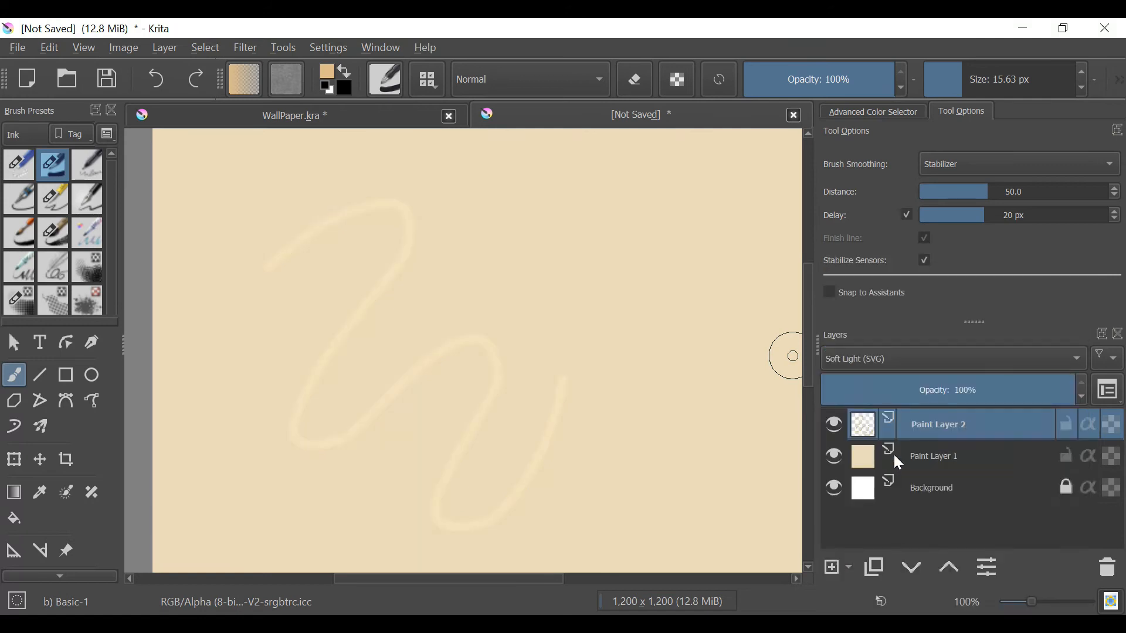
Try the Erase and Addition blending modes on Paint Layer 2, and return it to Normal
left_click(923, 355)
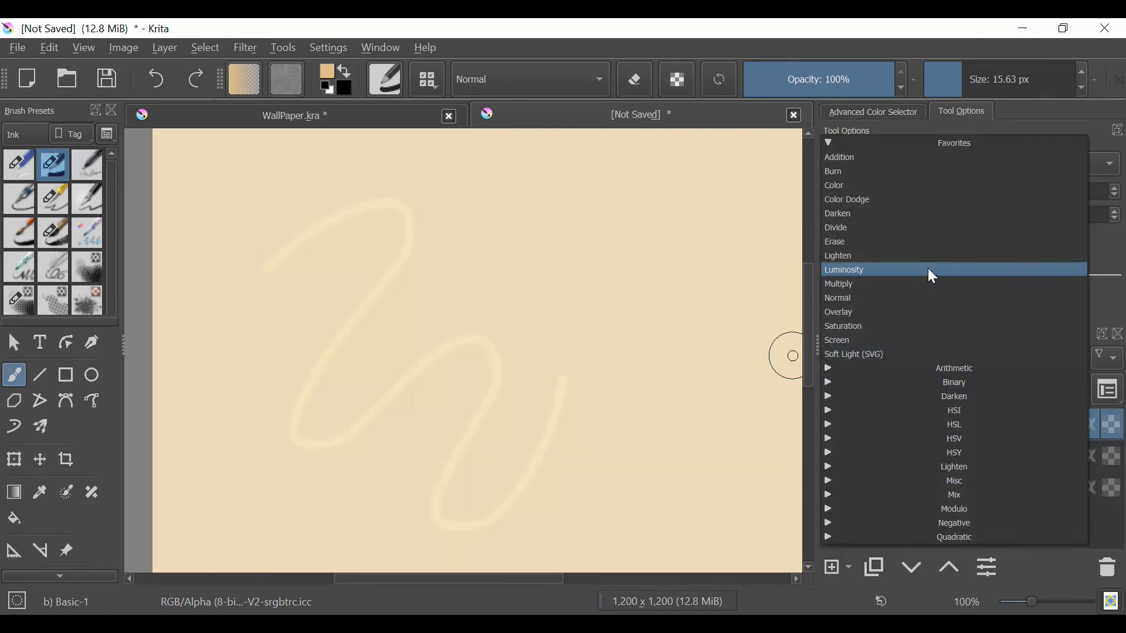
left_click(890, 241)
left_click(912, 355)
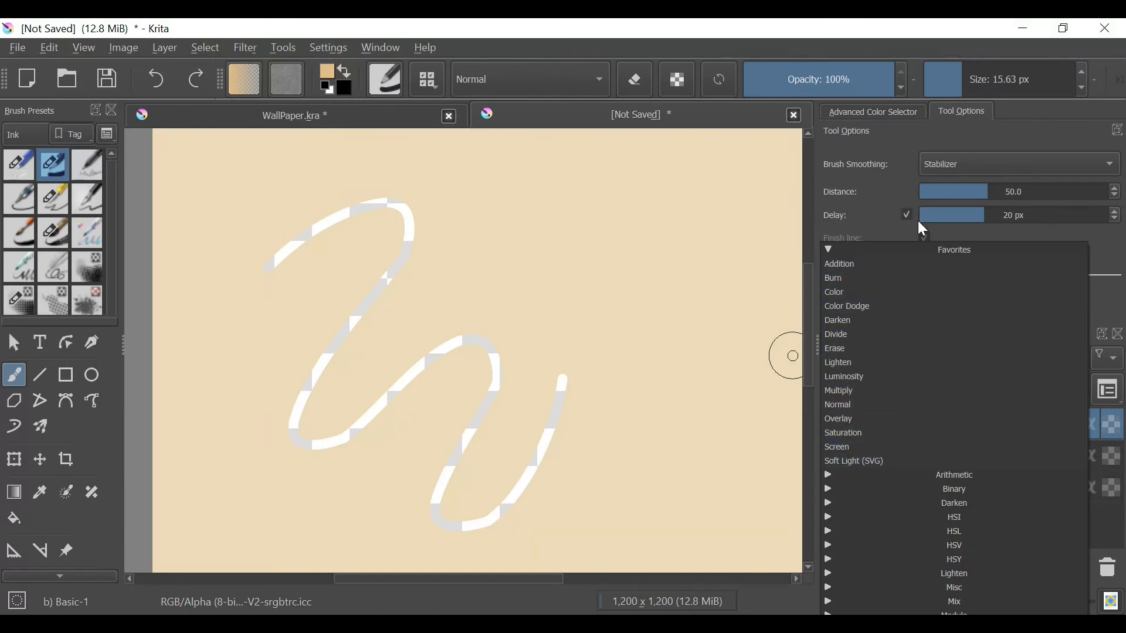
left_click(889, 263)
left_click(896, 357)
left_click(900, 391)
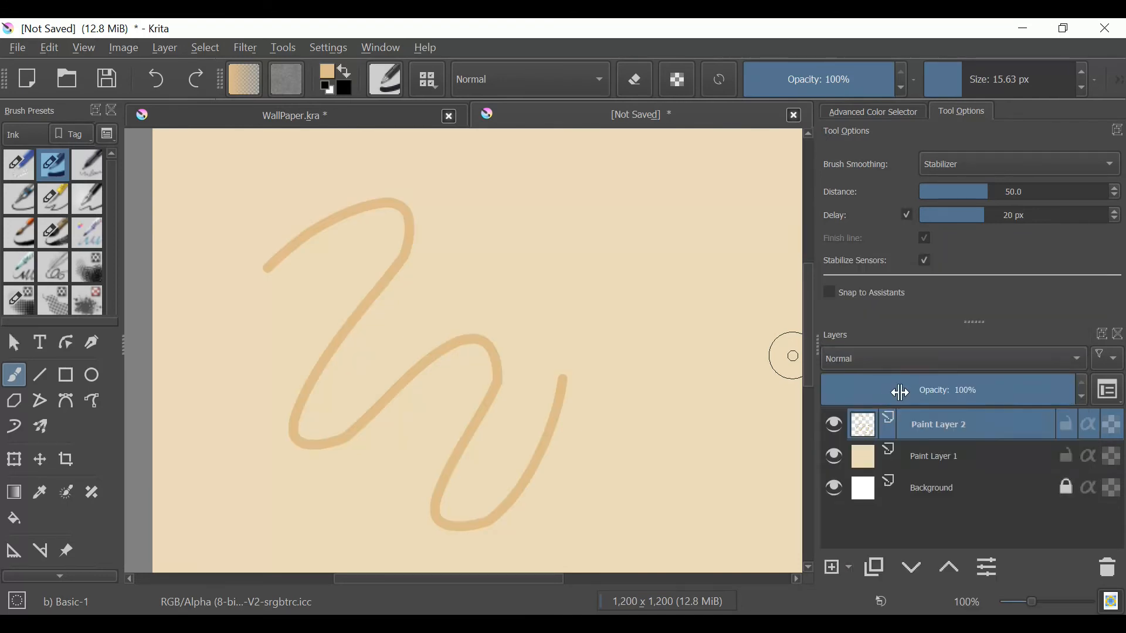
Try the Divide blending mode on Paint Layer 2 and return it to Normal
left_click(917, 359)
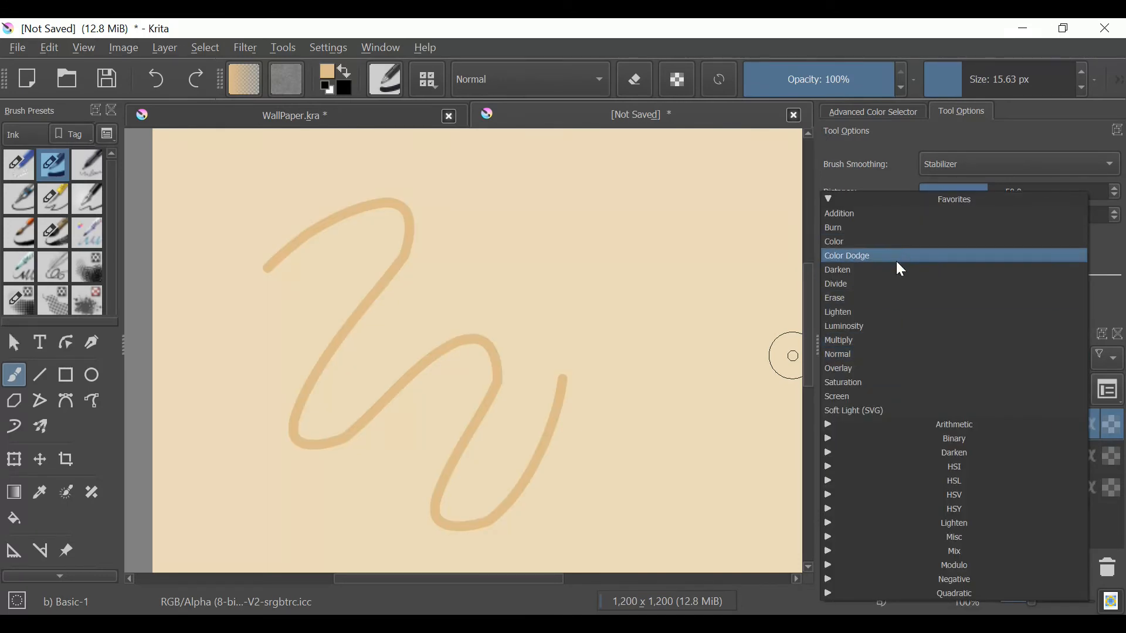
left_click(897, 284)
left_click(901, 361)
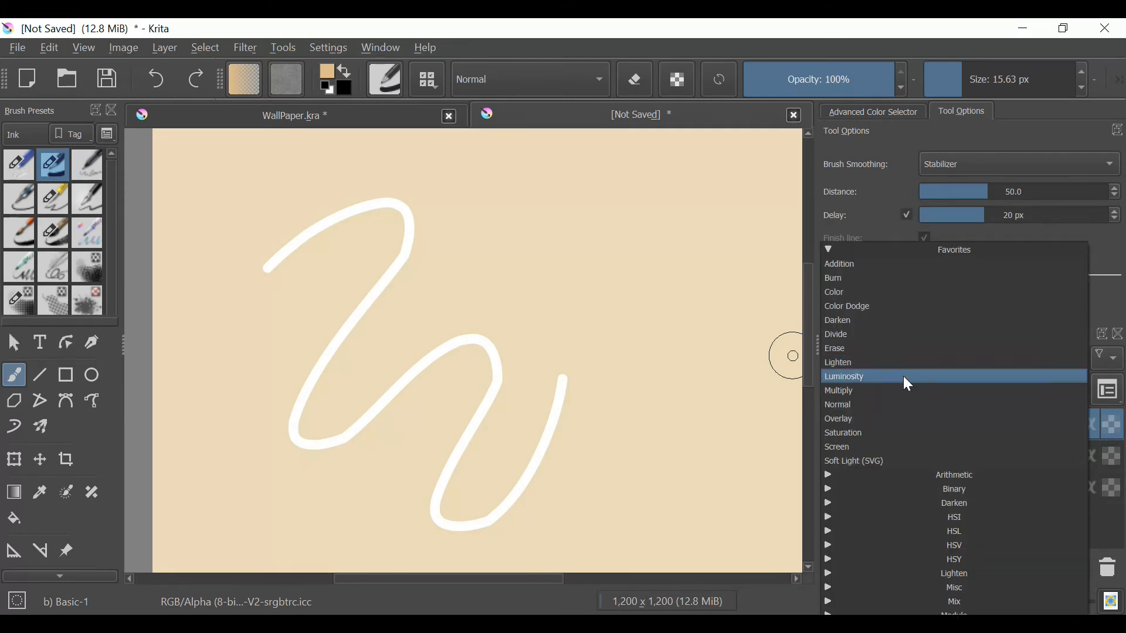
left_click(883, 406)
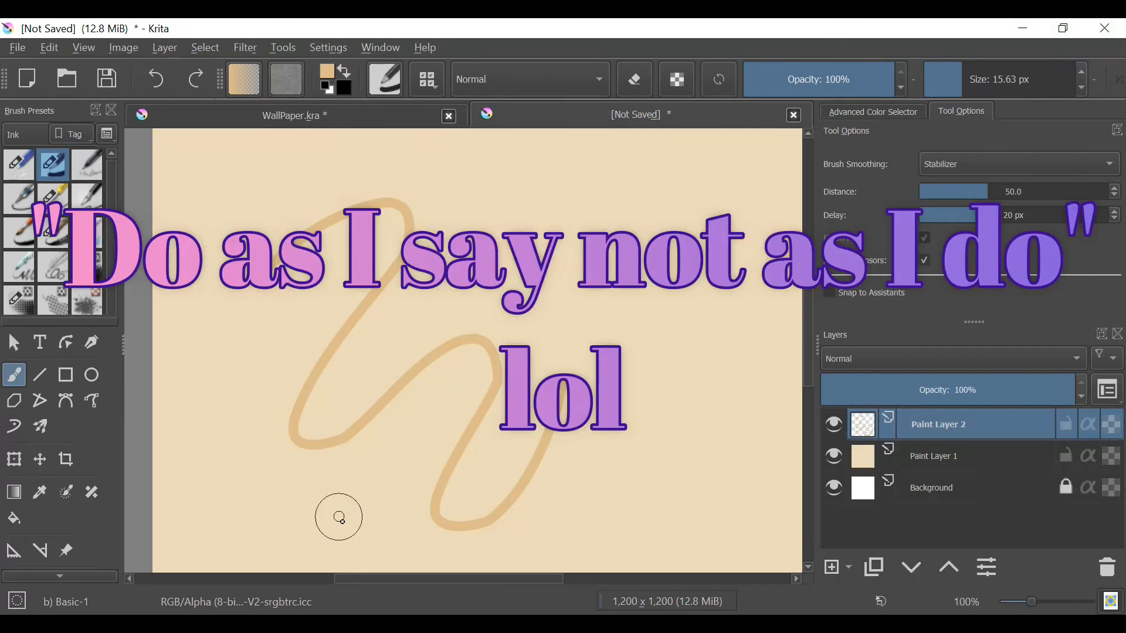
left_click(900, 363)
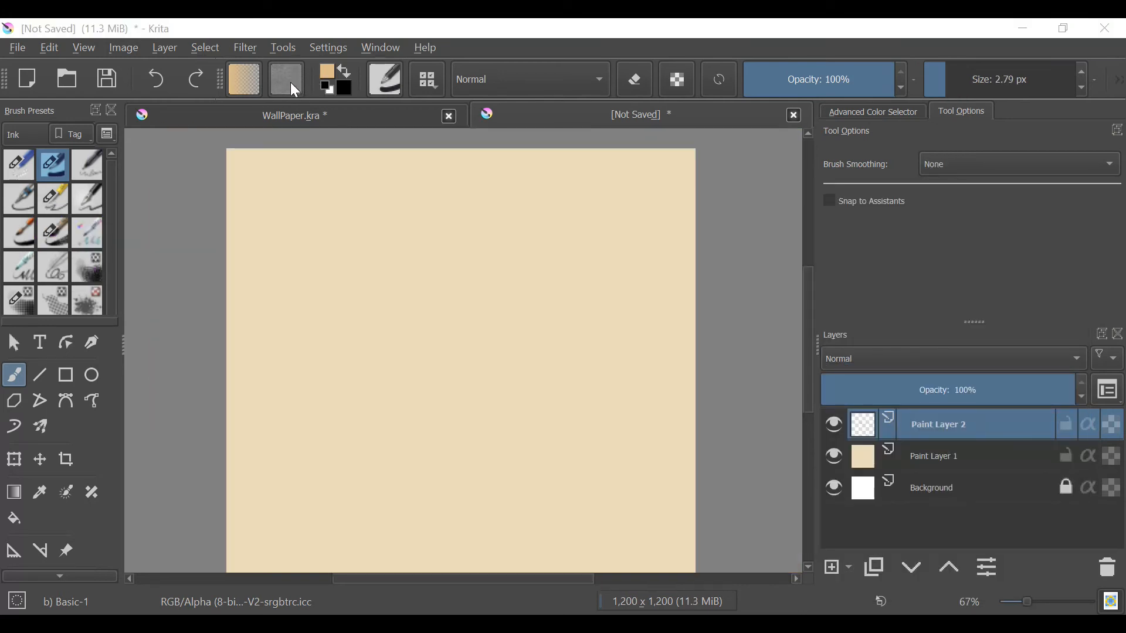
Browse the library of available fill patterns, with a brief look at the gradients
left_click(293, 85)
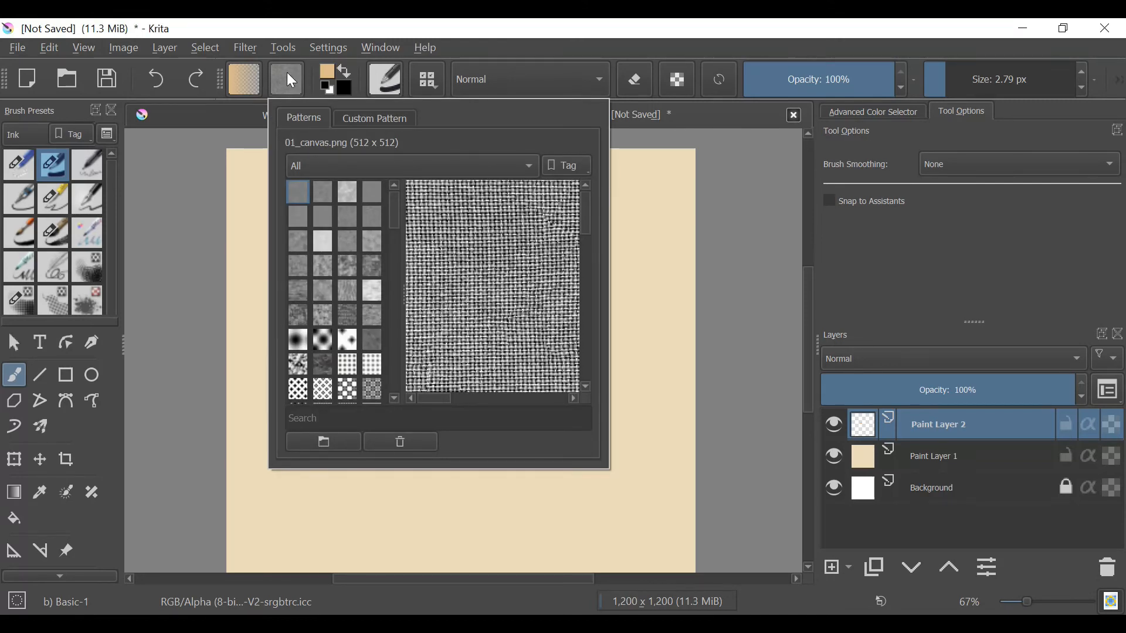
scroll(355, 258, "down", 5)
scroll(354, 257, "up", 5)
left_click_drag(398, 212, 378, 184)
left_click(248, 76)
left_click(295, 83)
left_click_drag(396, 213, 396, 223)
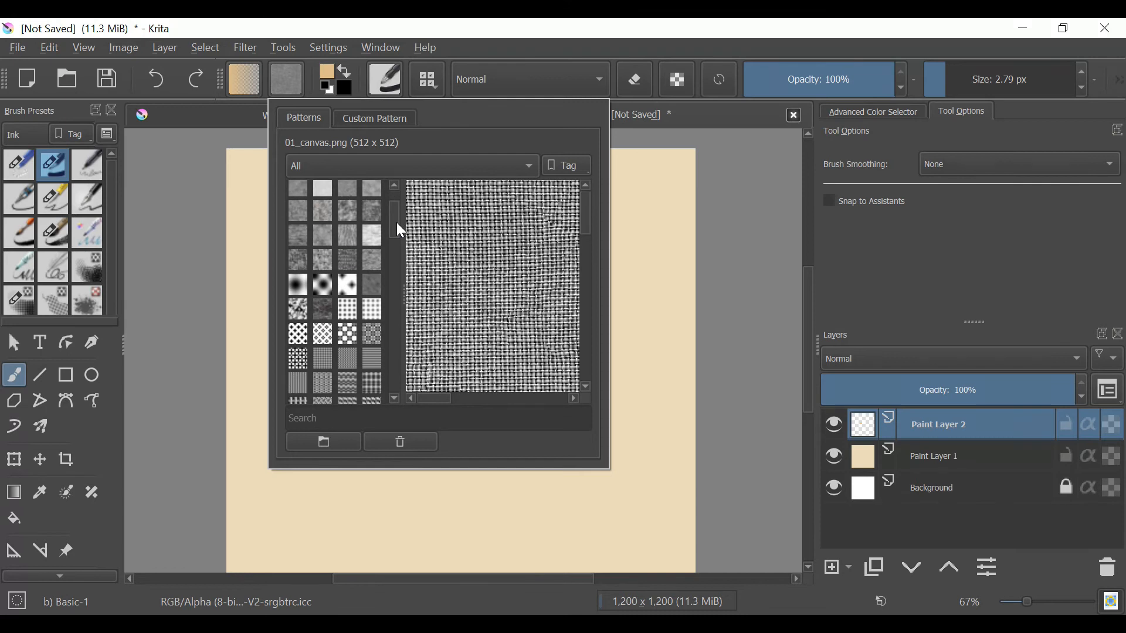
Try the Cross06.pat pattern and settle on the wavy DITH 0404 BL22 pattern
left_click(359, 263)
scroll(388, 231, "down", 1)
left_click(365, 262)
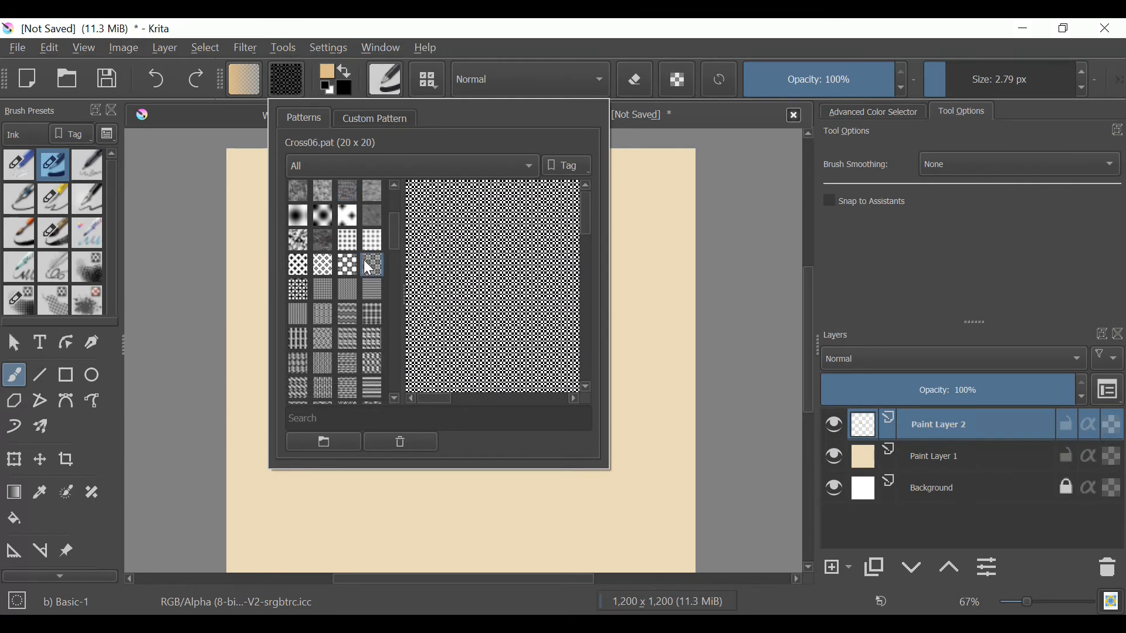
scroll(395, 241, "down", 2)
left_click(348, 239)
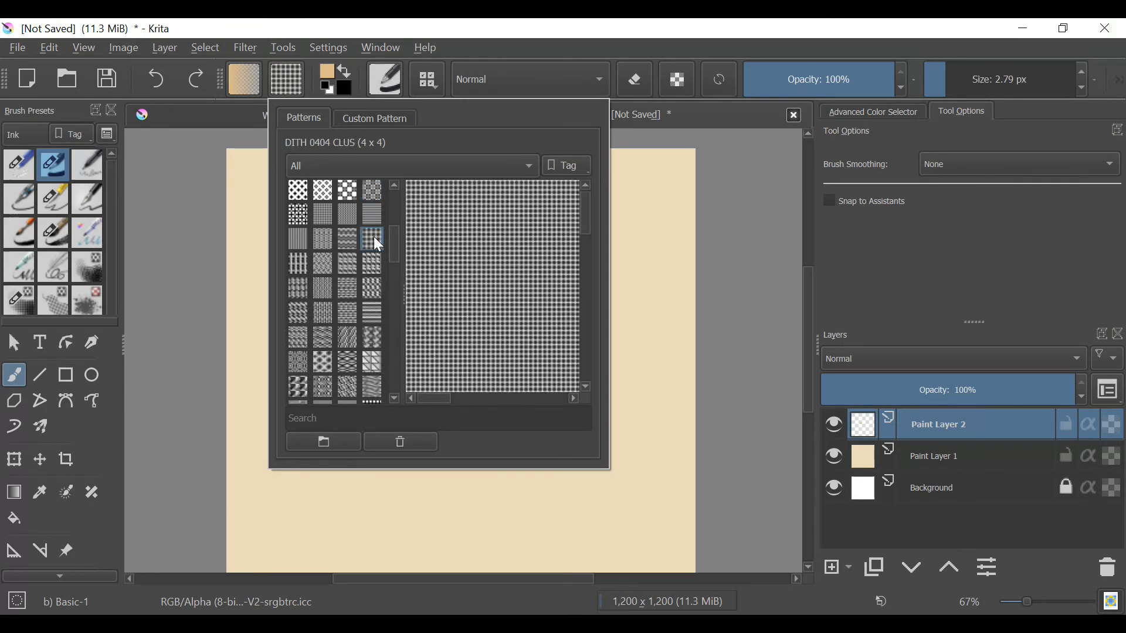
scroll(396, 239, "down", 1)
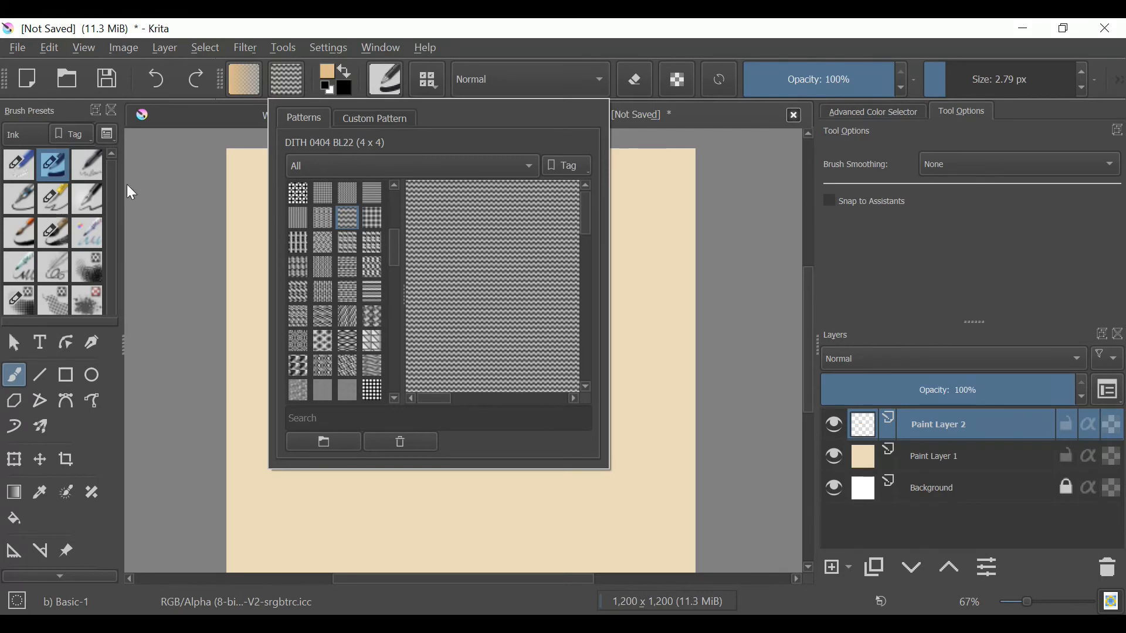
left_click(239, 150)
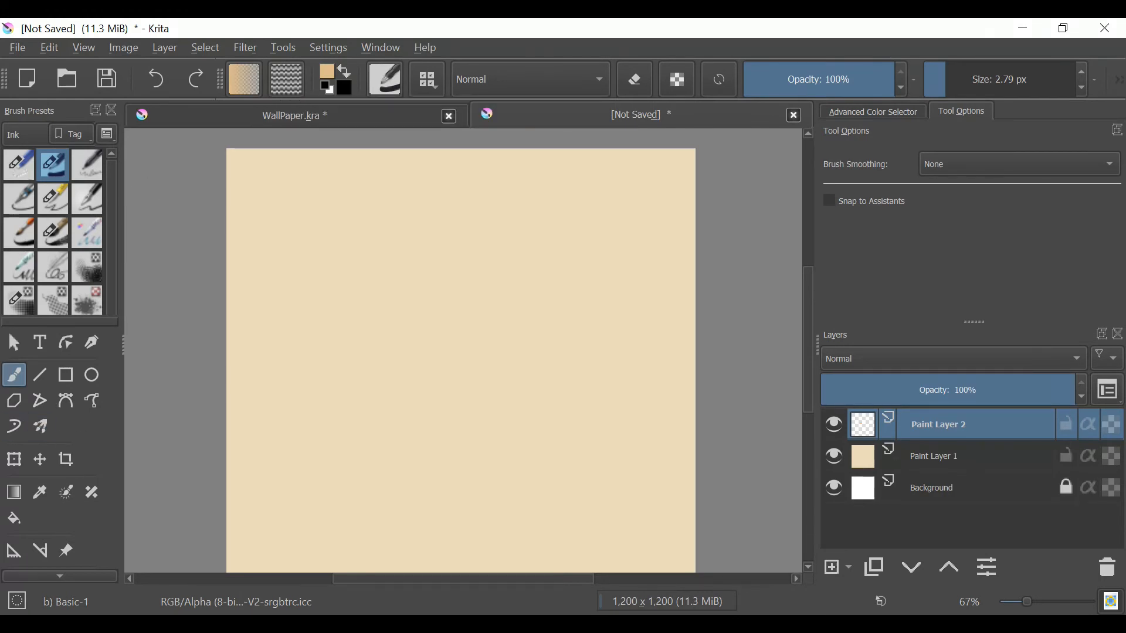
Activate the Fill tool and enable its Use pattern option
scroll(68, 459, "down", 1)
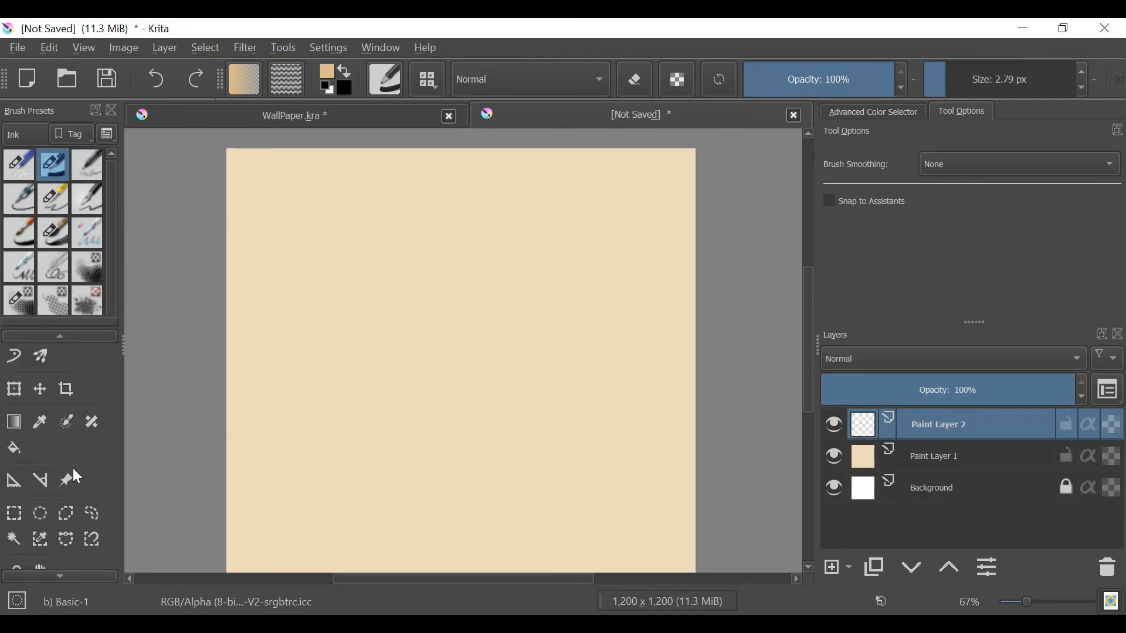
left_click(16, 448)
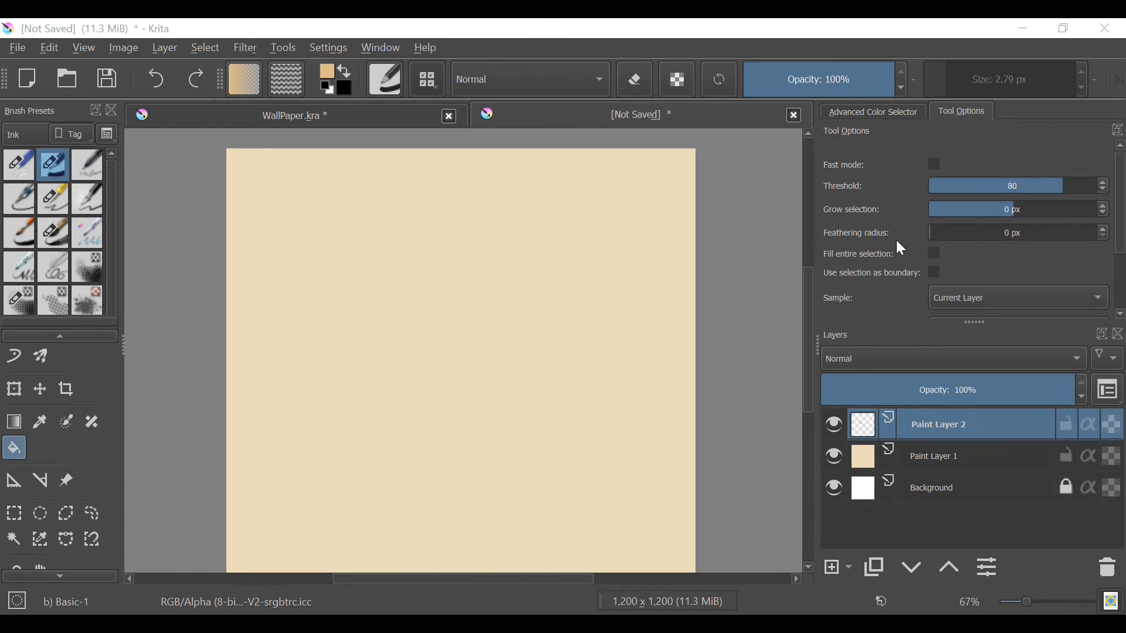
scroll(895, 289, "down", 3)
scroll(894, 290, "up", 3)
scroll(909, 252, "down", 3)
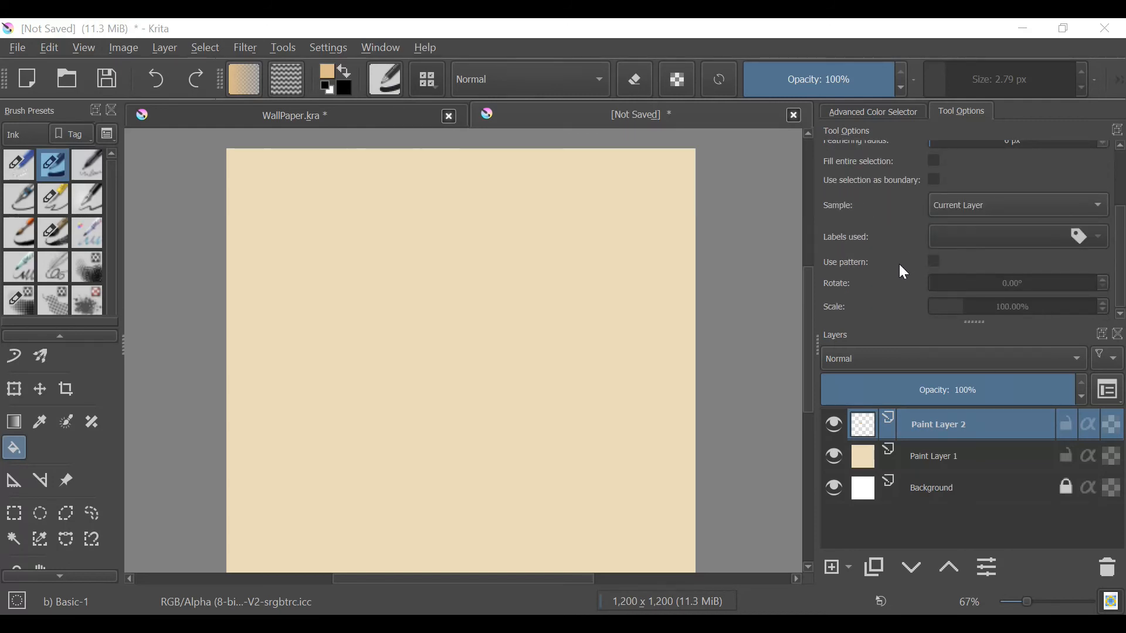
left_click(937, 262)
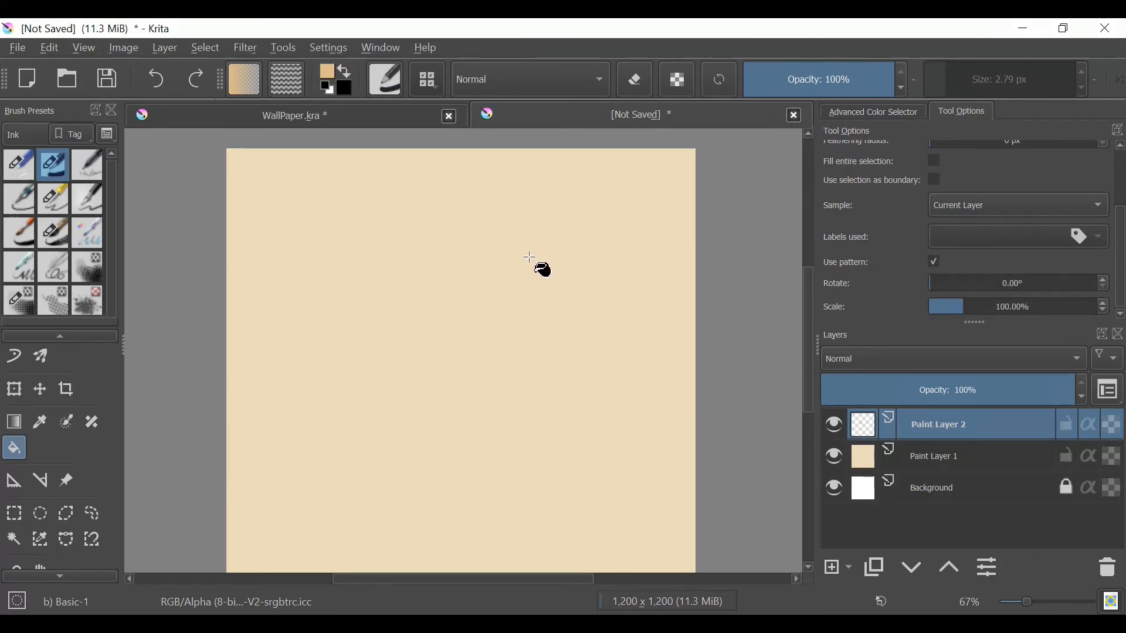
Fill Paint Layer 2 with the wavy DITH 0404 BL22 pattern and undo the fill
left_click(412, 271)
scroll(581, 318, "down", 2)
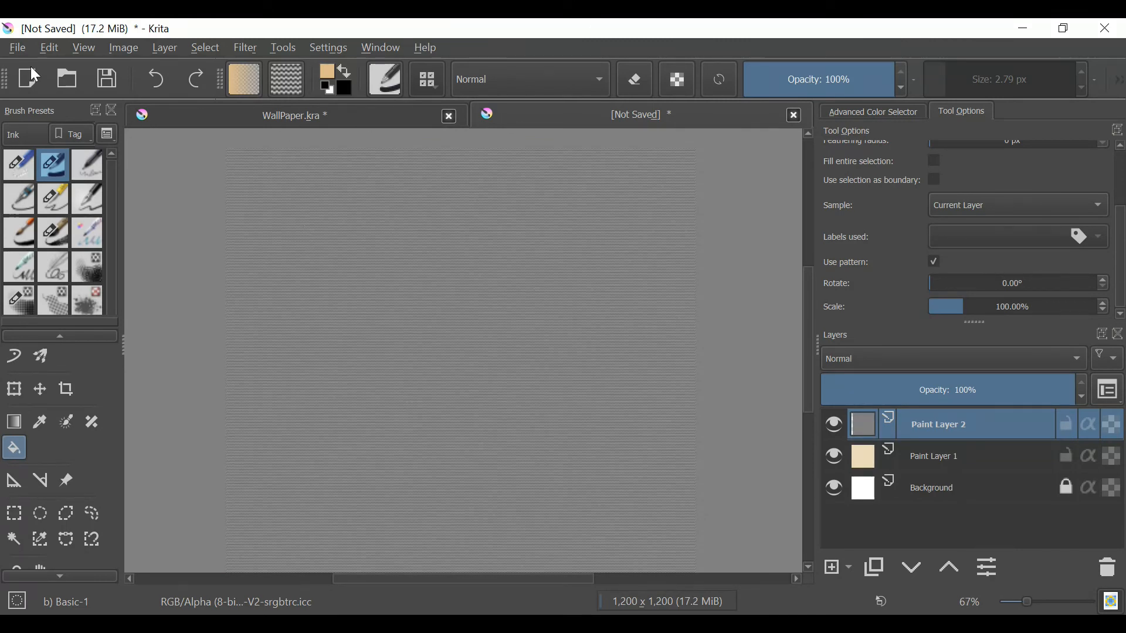
left_click(171, 80)
Choose the plaid Stripes07.pat pattern and fill Paint Layer 2 with it
left_click(287, 81)
scroll(334, 311, "down", 5)
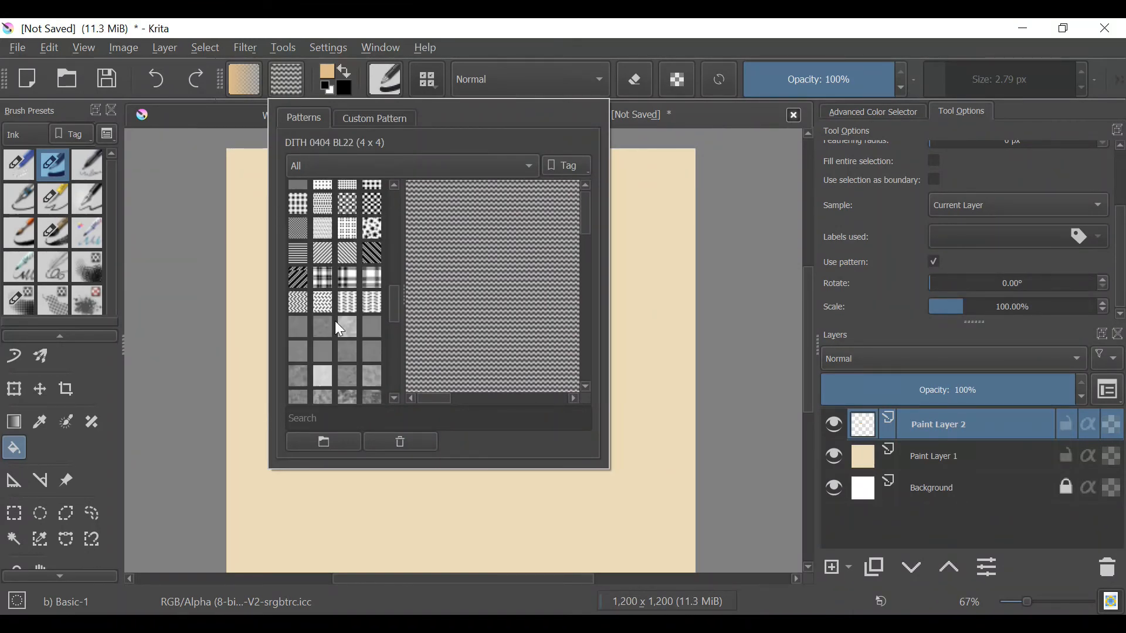
left_click(325, 276)
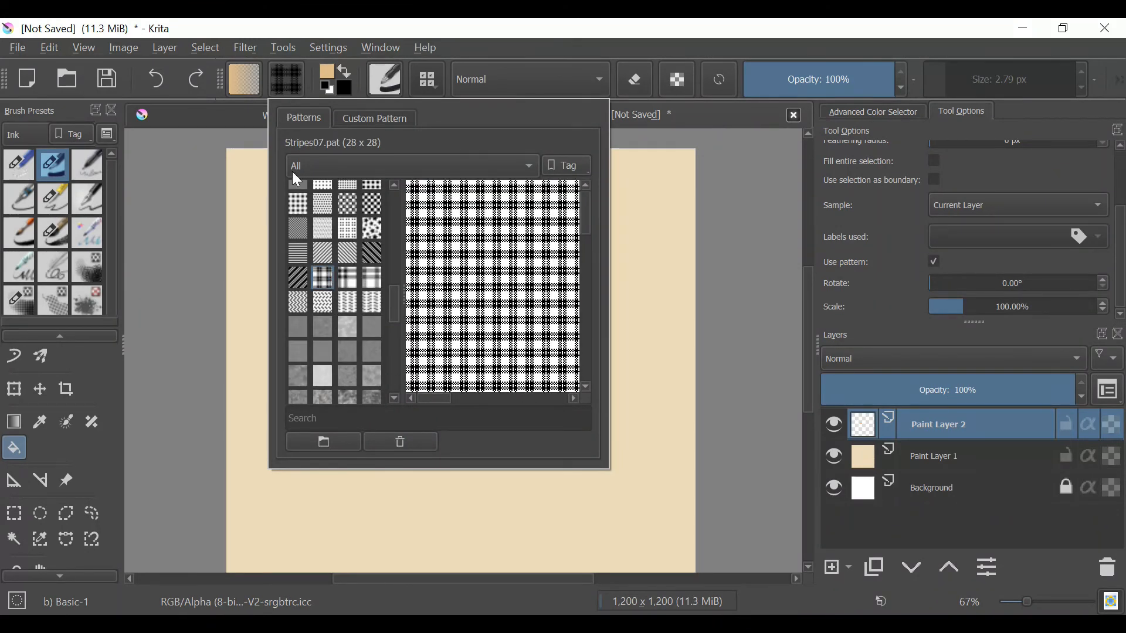
left_click(154, 335)
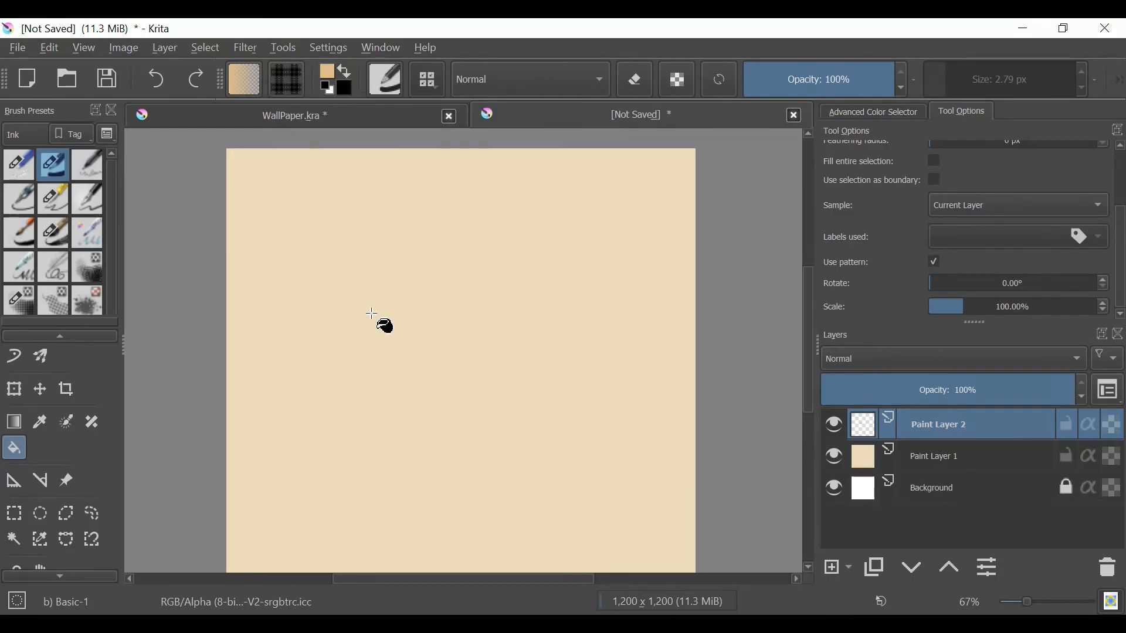
left_click(377, 322)
Examine the plaid pattern fill on the canvas at several zoom levels
scroll(496, 288, "up", 5)
scroll(493, 286, "down", 4)
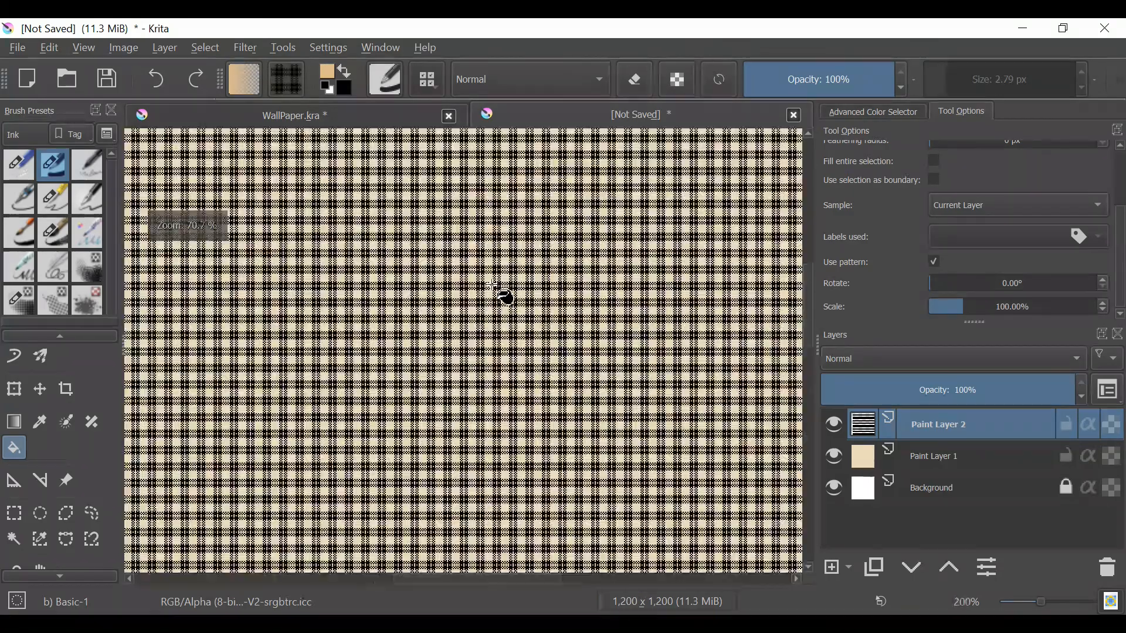
scroll(492, 288, "up", 4)
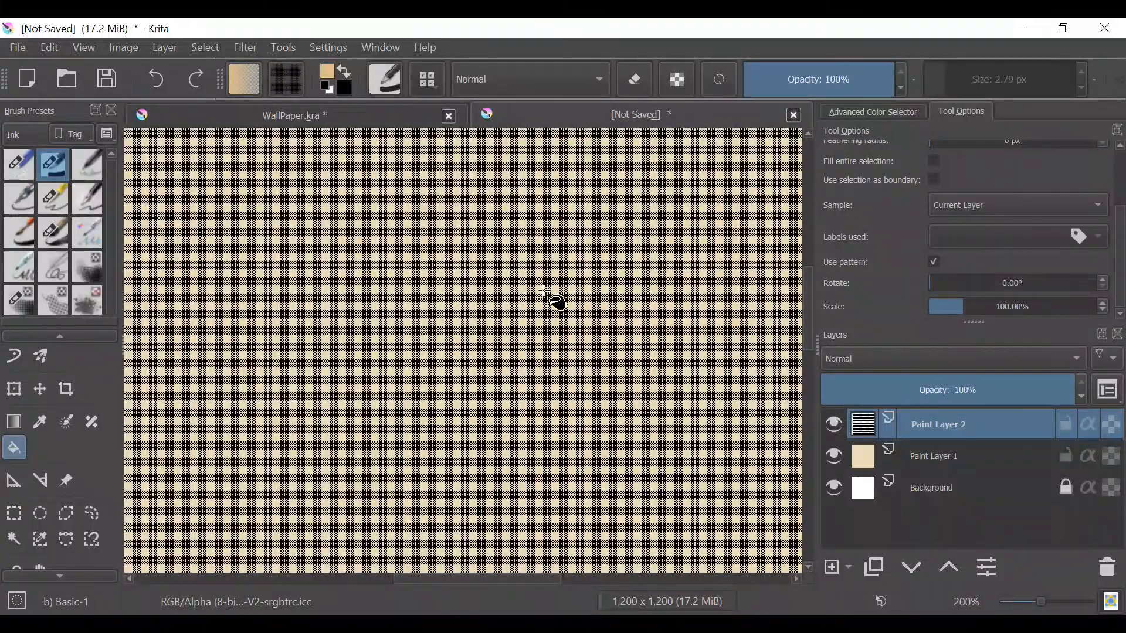
scroll(518, 331, "up", 2)
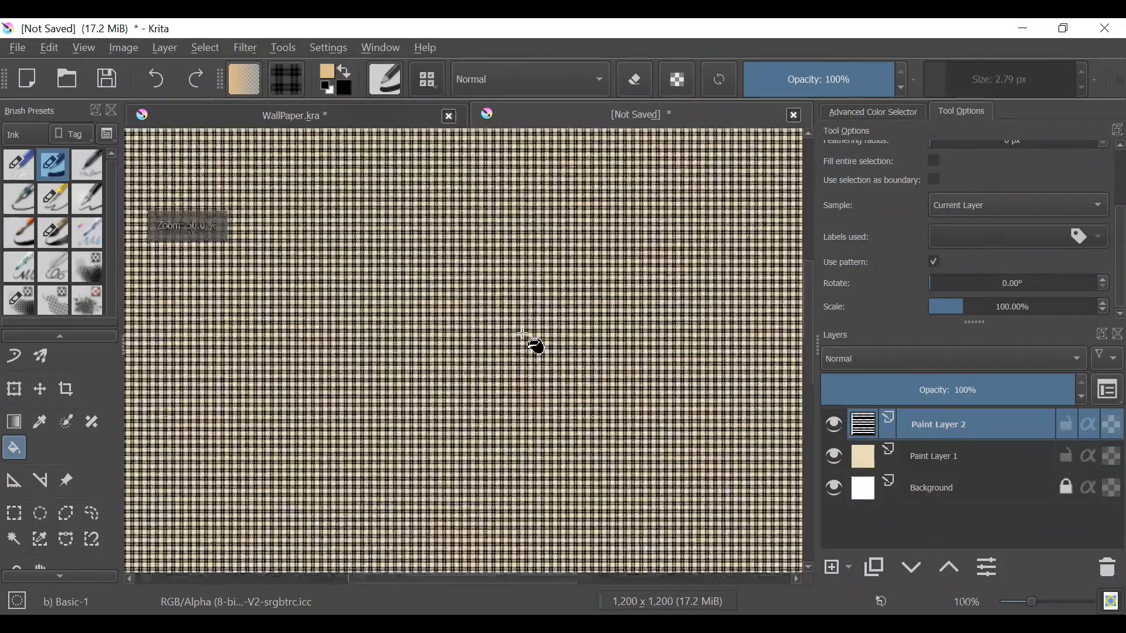
scroll(501, 325, "down", 6)
scroll(502, 326, "up", 5)
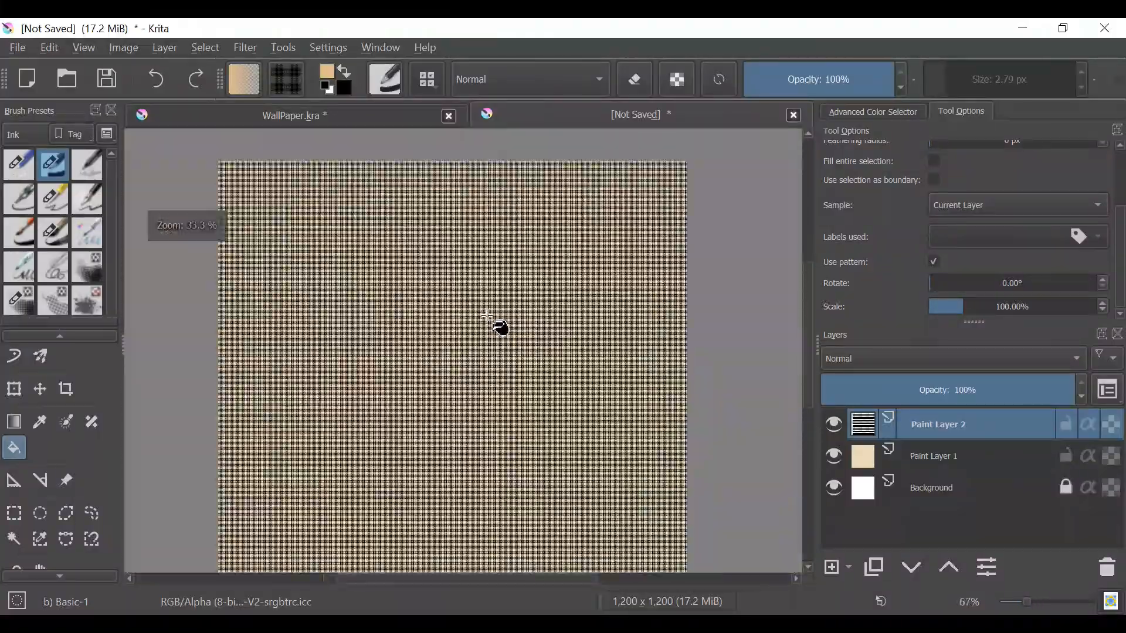
scroll(502, 325, "down", 5)
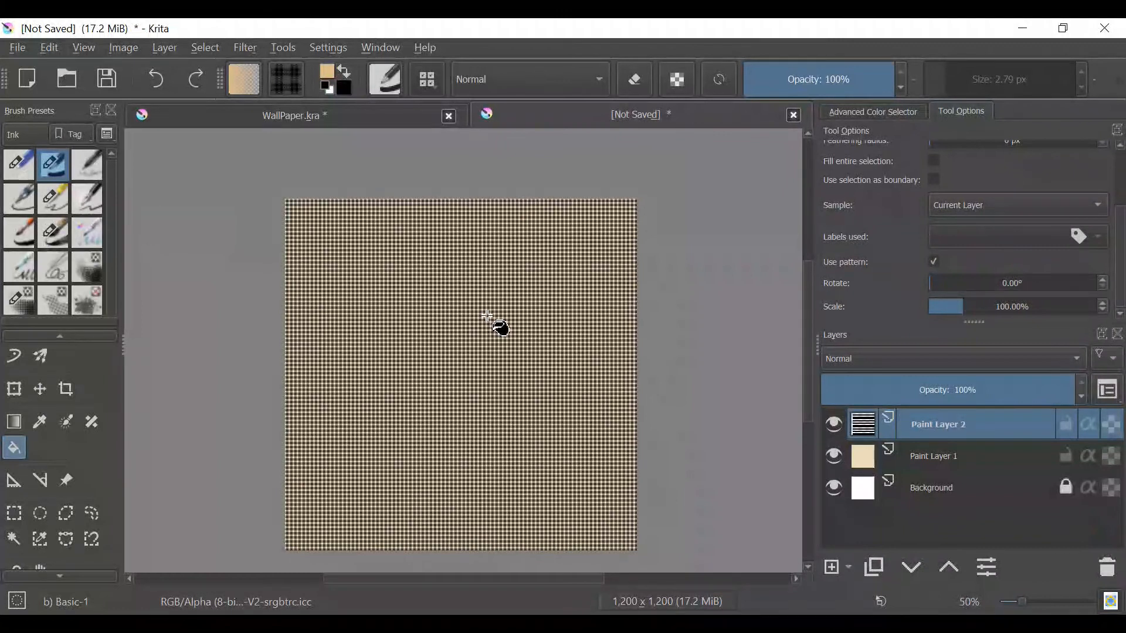
scroll(491, 319, "up", 1)
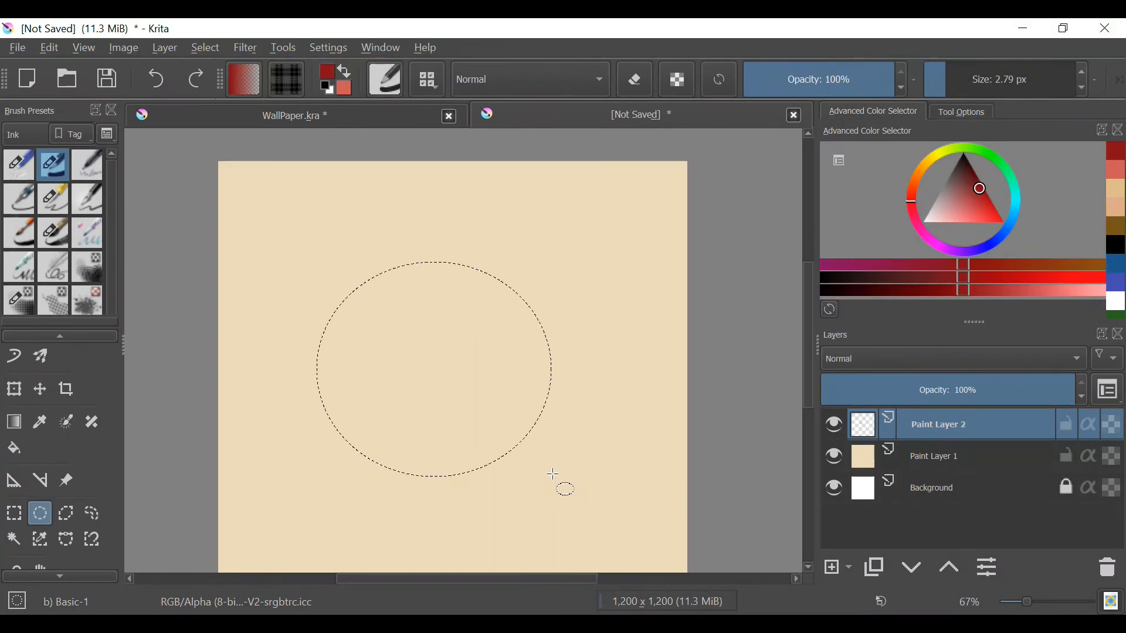
Fill the circular selection on Paint Layer 2 with the plaid Stripes07.pat pattern
left_click(14, 449)
left_click(428, 350)
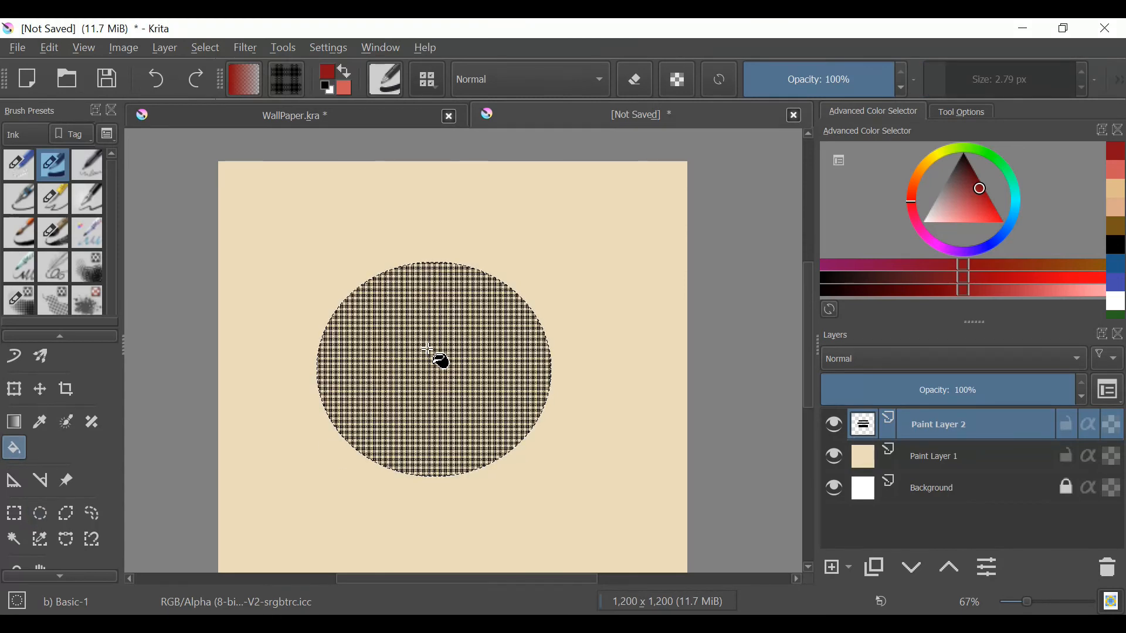
scroll(490, 360, "down", 1)
scroll(490, 359, "up", 1)
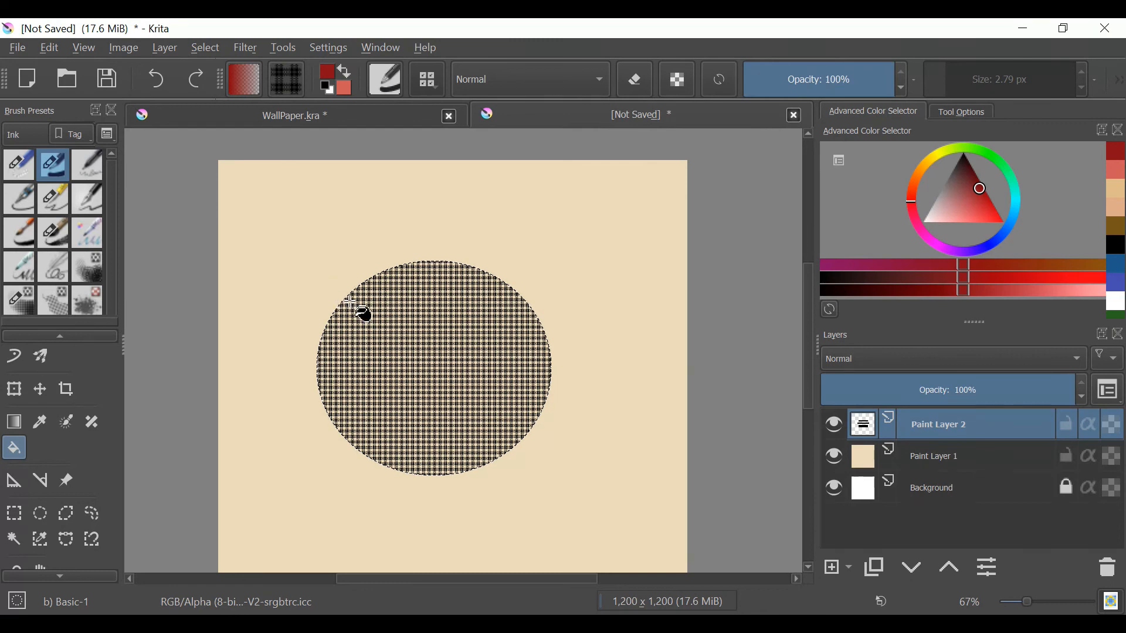
Browse the fill patterns and choose the hexagonal Hexacol BW By Tarkan pattern
left_click(284, 88)
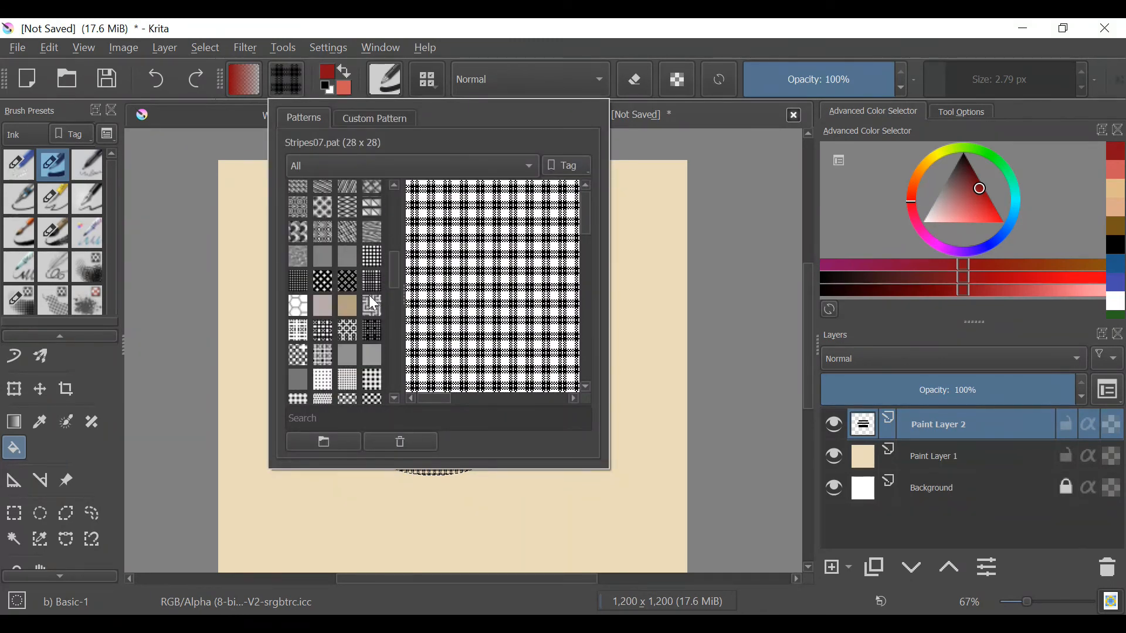
scroll(349, 210, "down", 5)
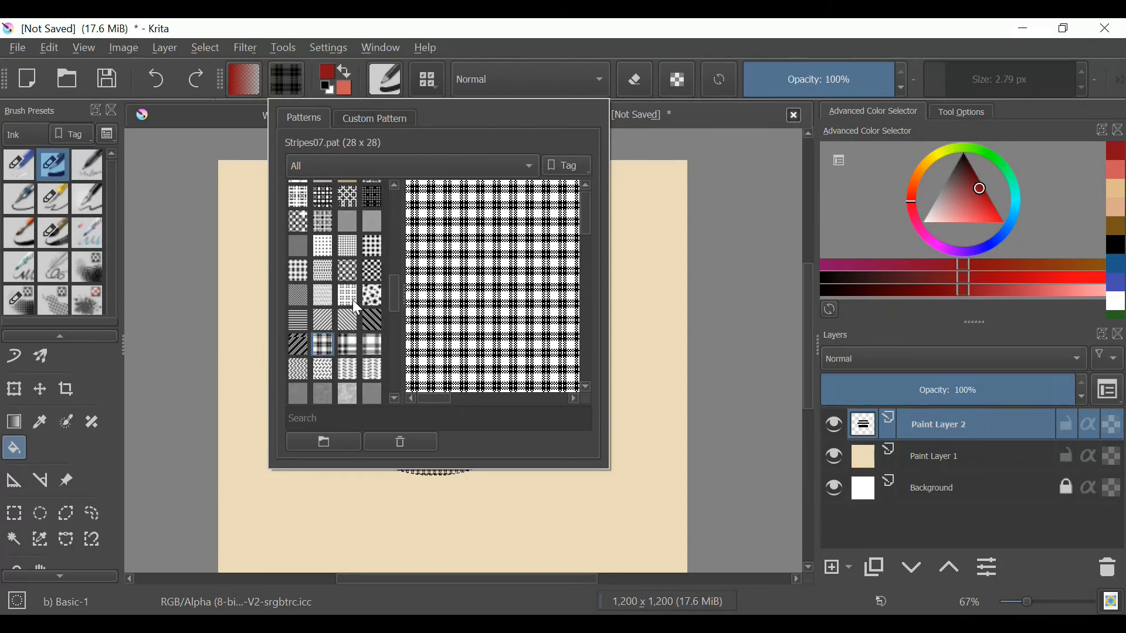
scroll(349, 290, "down", 8)
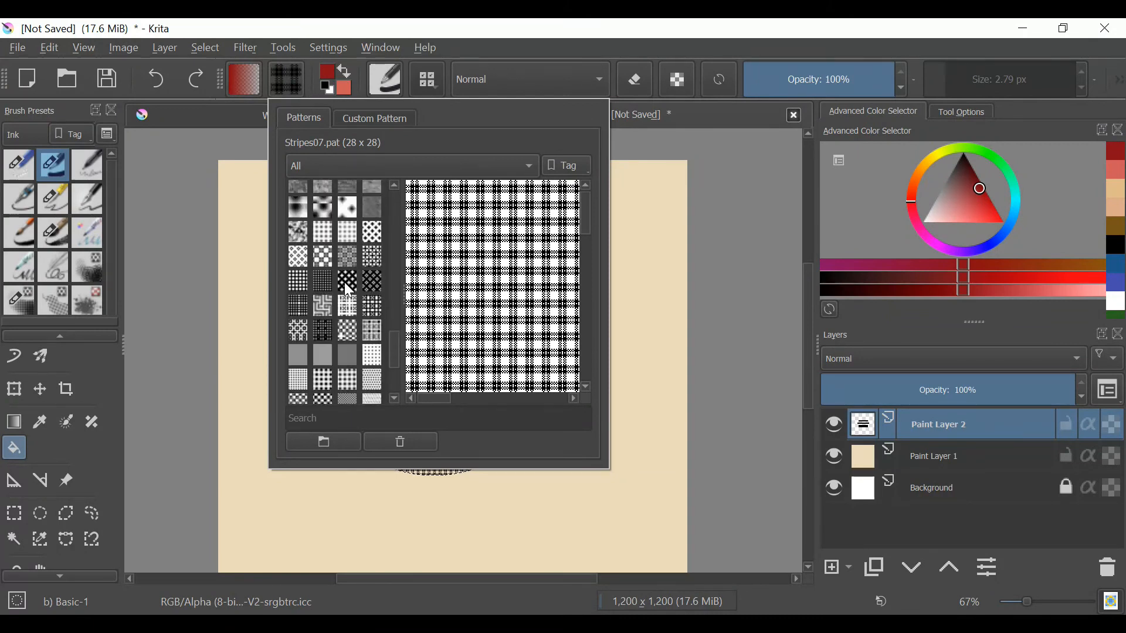
scroll(360, 313, "up", 6)
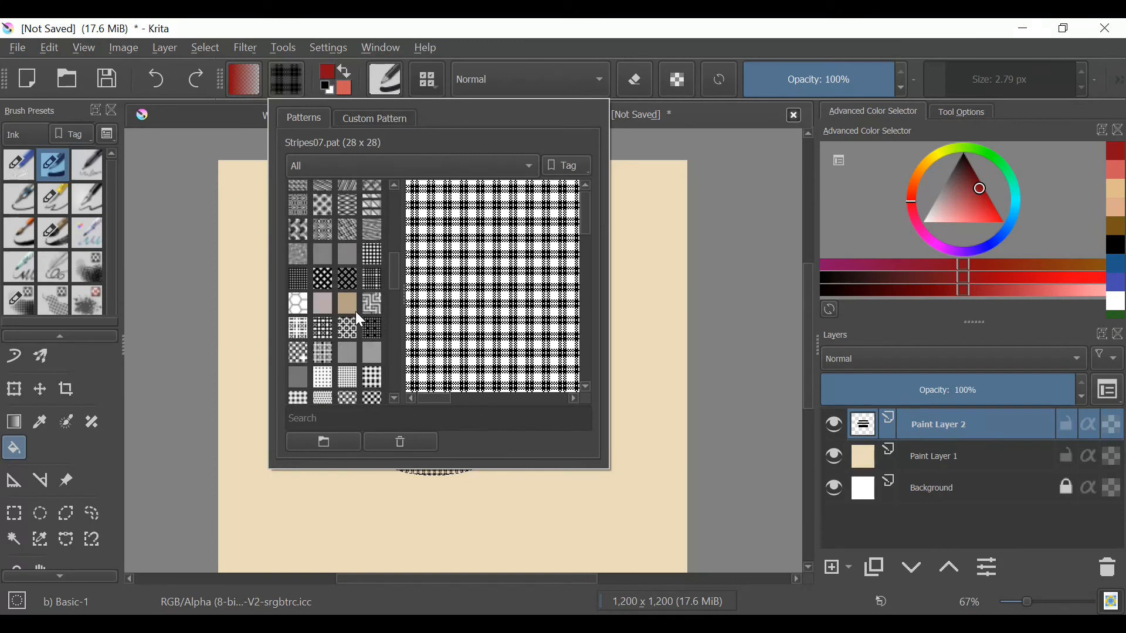
left_click(298, 242)
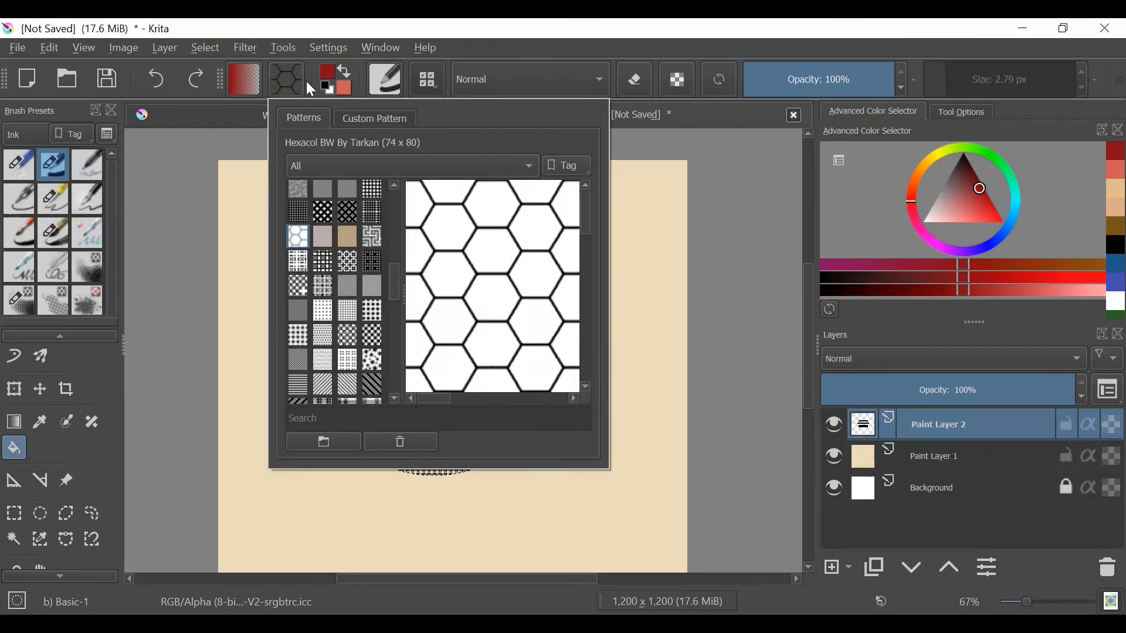
left_click(175, 169)
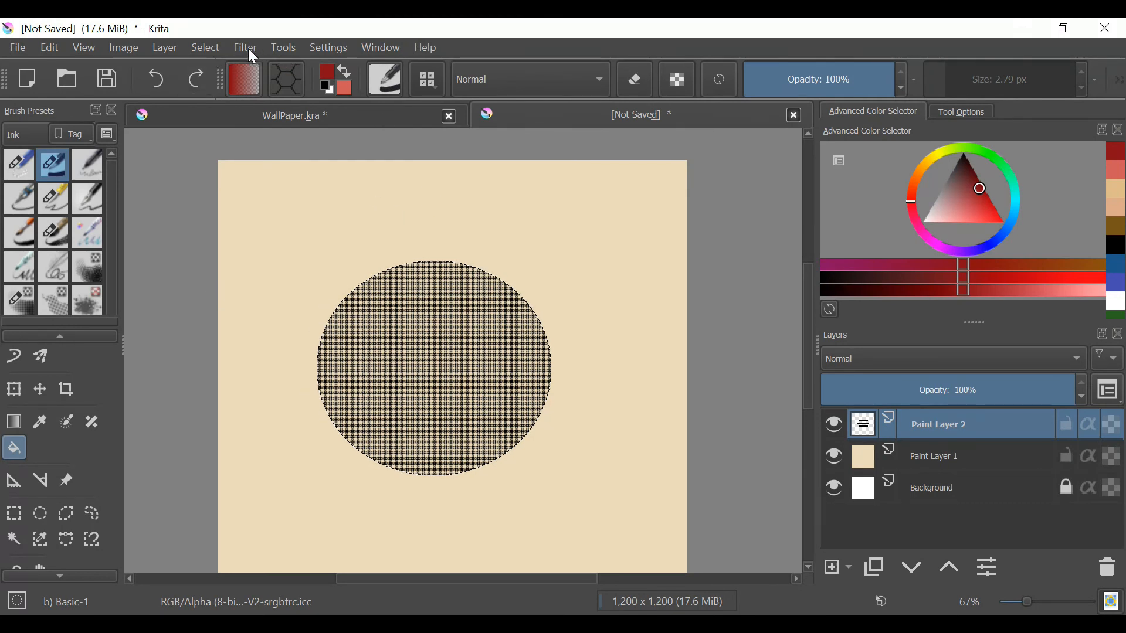
Invert the circular selection and fill the area outside the circle with the hexagonal pattern
left_click(205, 51)
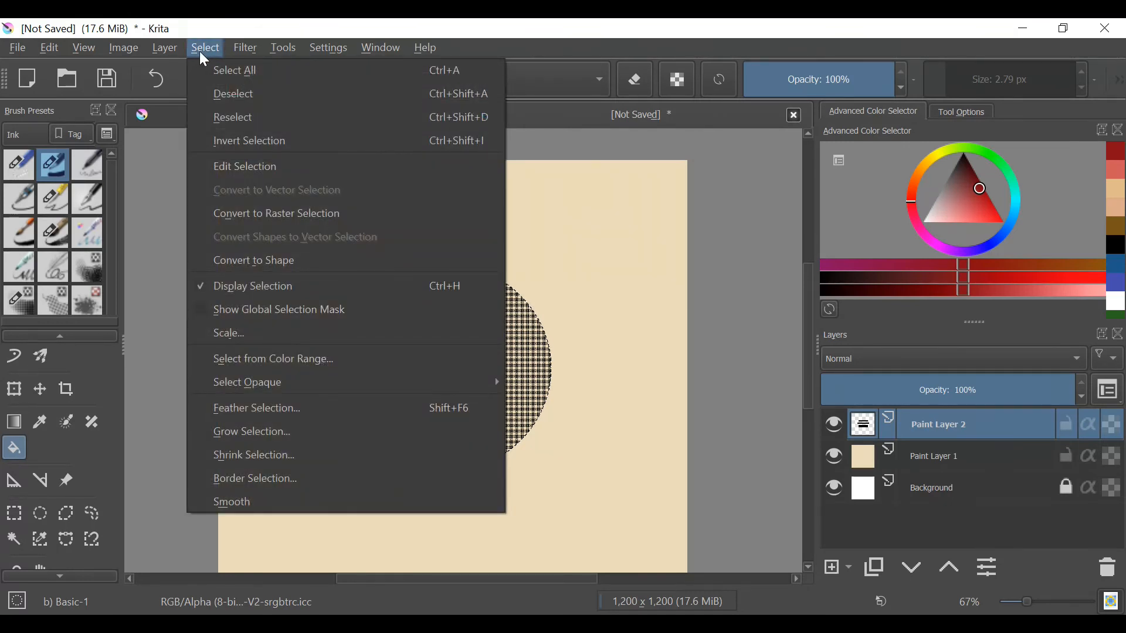
left_click(312, 146)
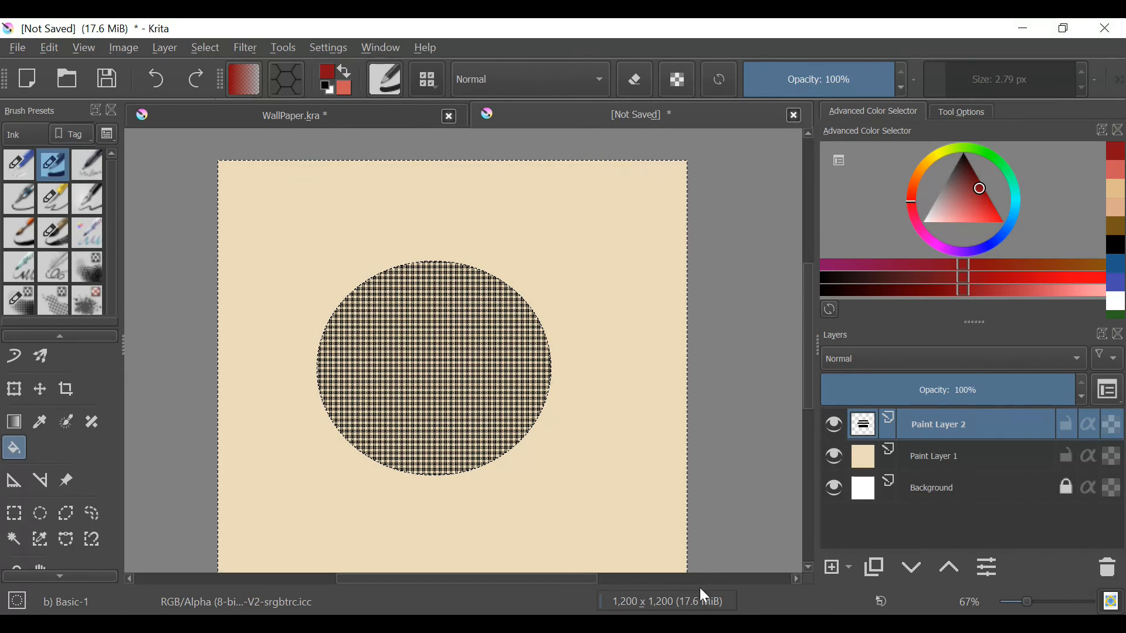
left_click(638, 194)
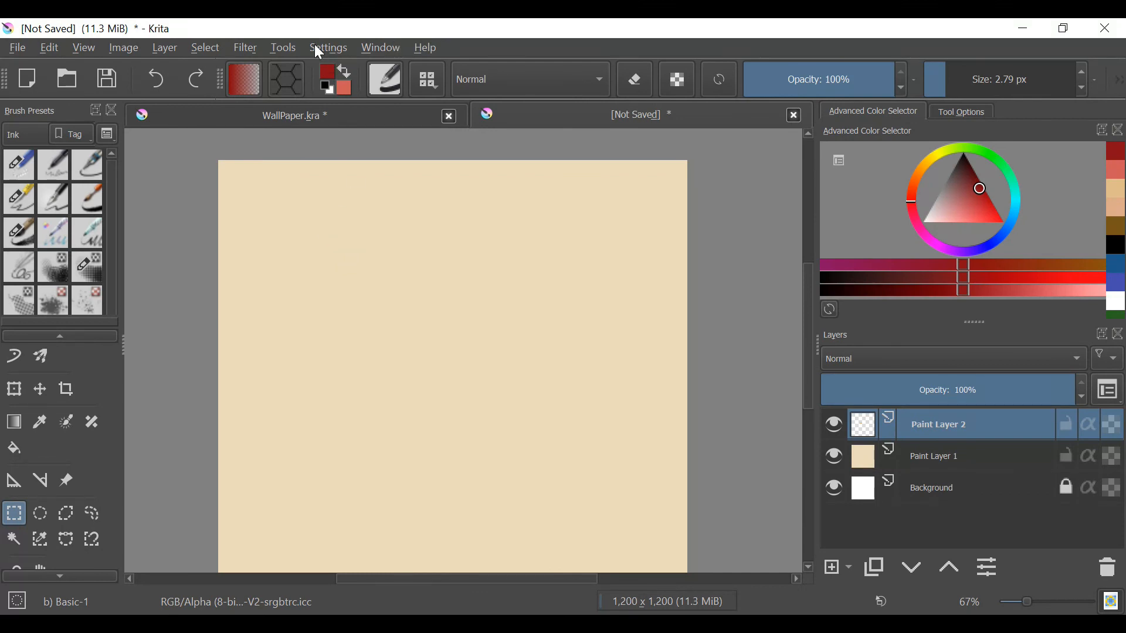
Examine the list of action categories in Krita's keyboard shortcut settings
left_click(331, 48)
left_click(365, 71)
scroll(481, 215, "down", 3)
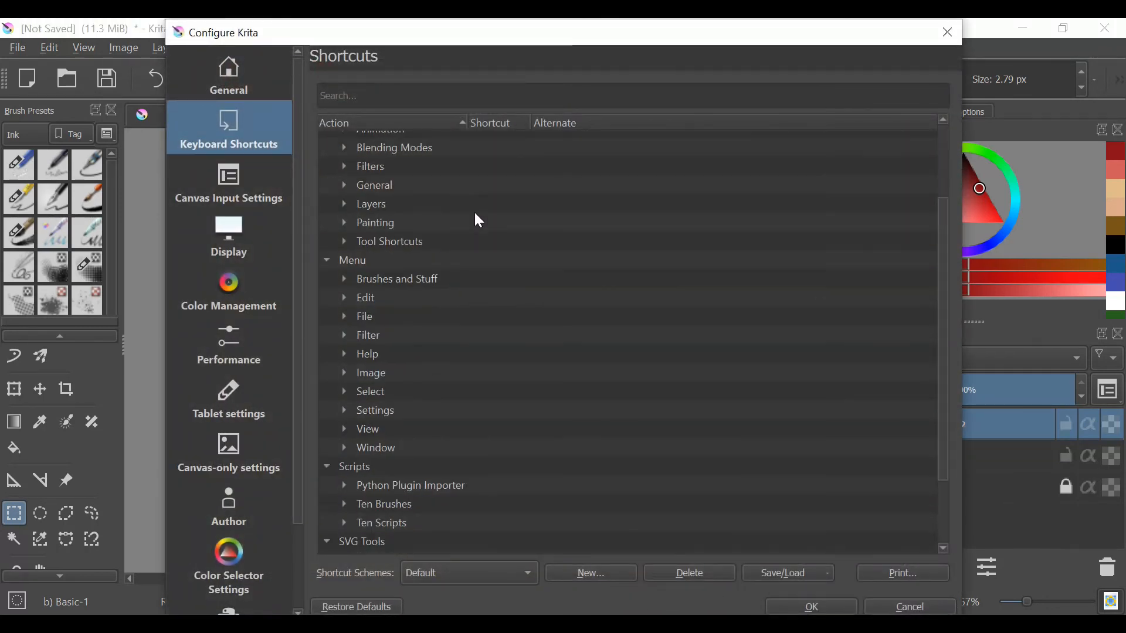
scroll(458, 343, "up", 4)
scroll(452, 344, "down", 3)
scroll(452, 340, "up", 3)
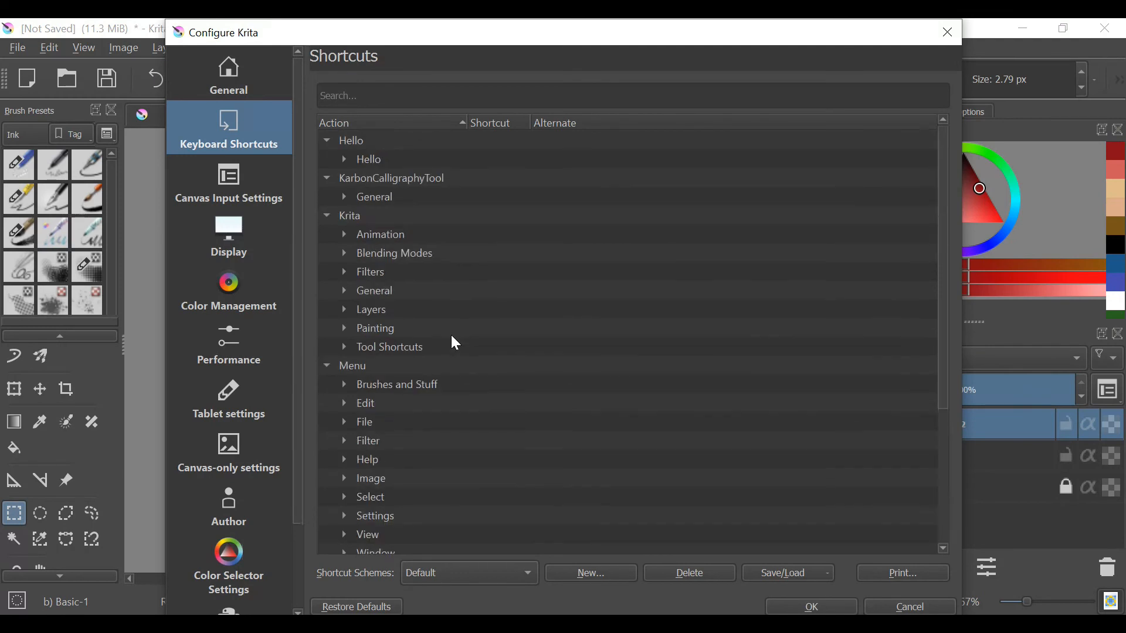
scroll(449, 333, "down", 3)
scroll(448, 332, "up", 3)
scroll(411, 305, "down", 3)
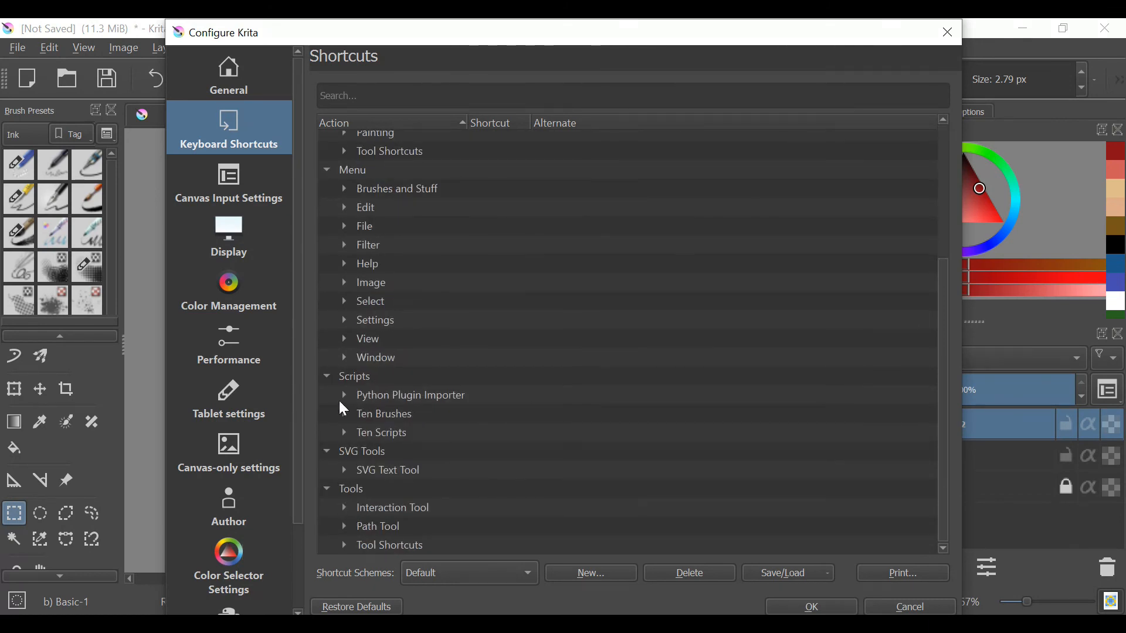
scroll(352, 411, "up", 3)
Assign Q as the custom shortcut for the Freehand Brush Tool under Krita's Tool Shortcuts and apply the settings
left_click(345, 349)
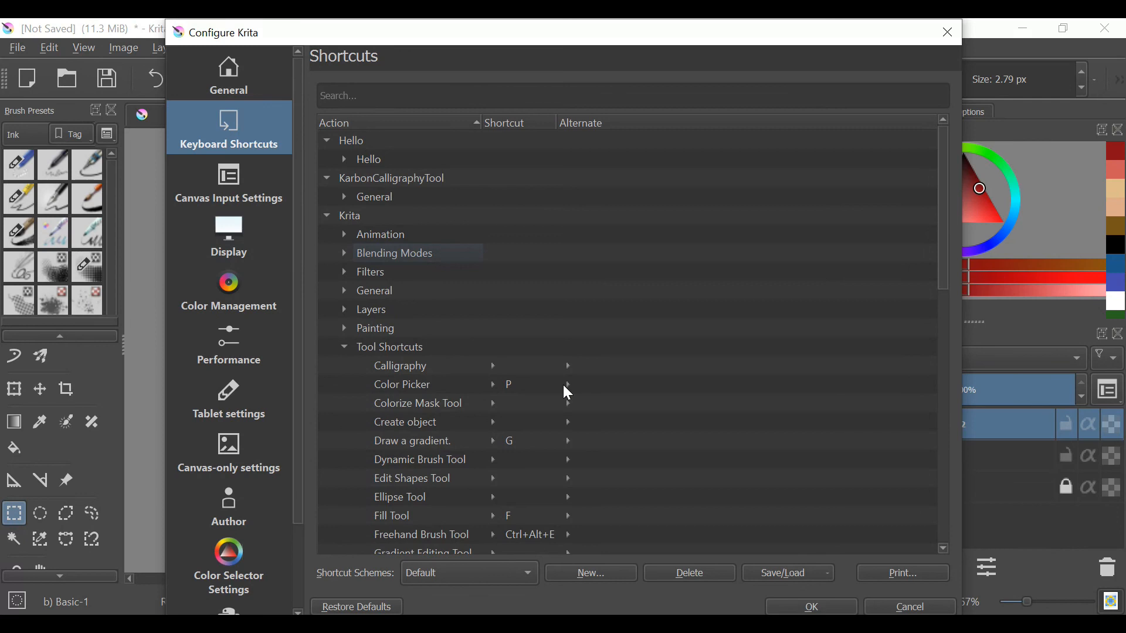
scroll(552, 390, "down", 2)
scroll(431, 351, "down", 1)
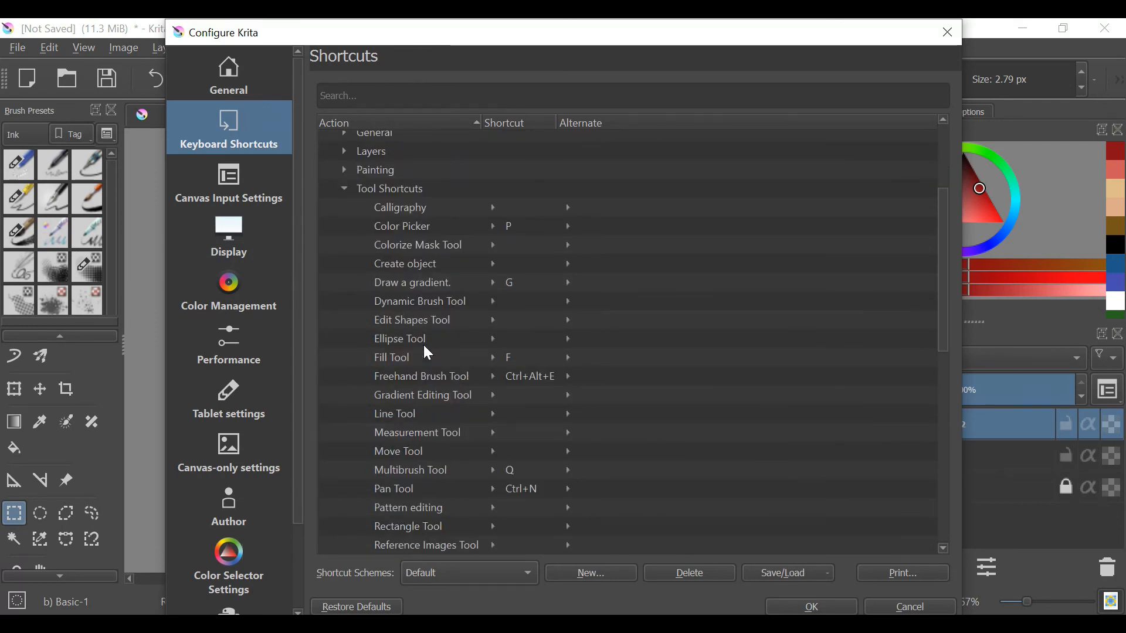
scroll(424, 346, "down", 1)
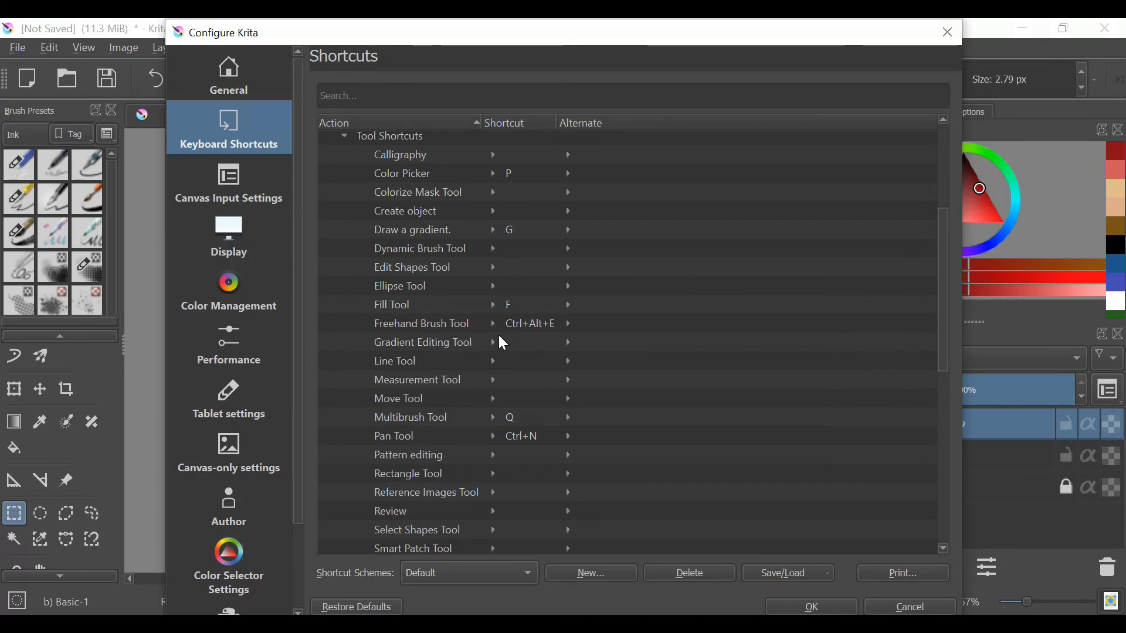
scroll(473, 428, "down", 1)
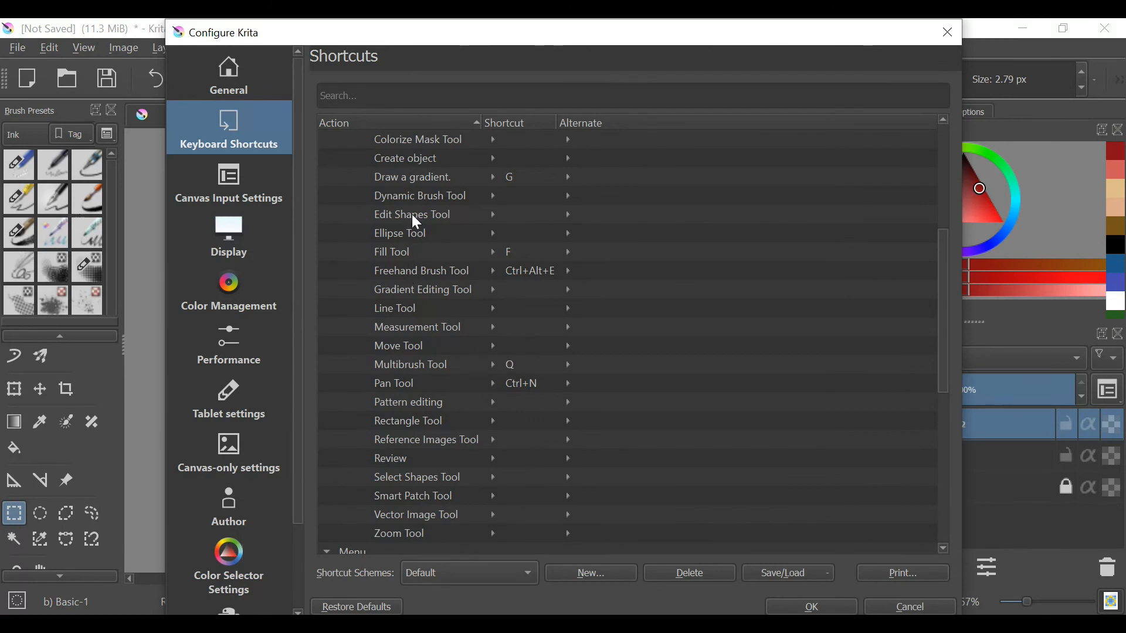
left_click(534, 273)
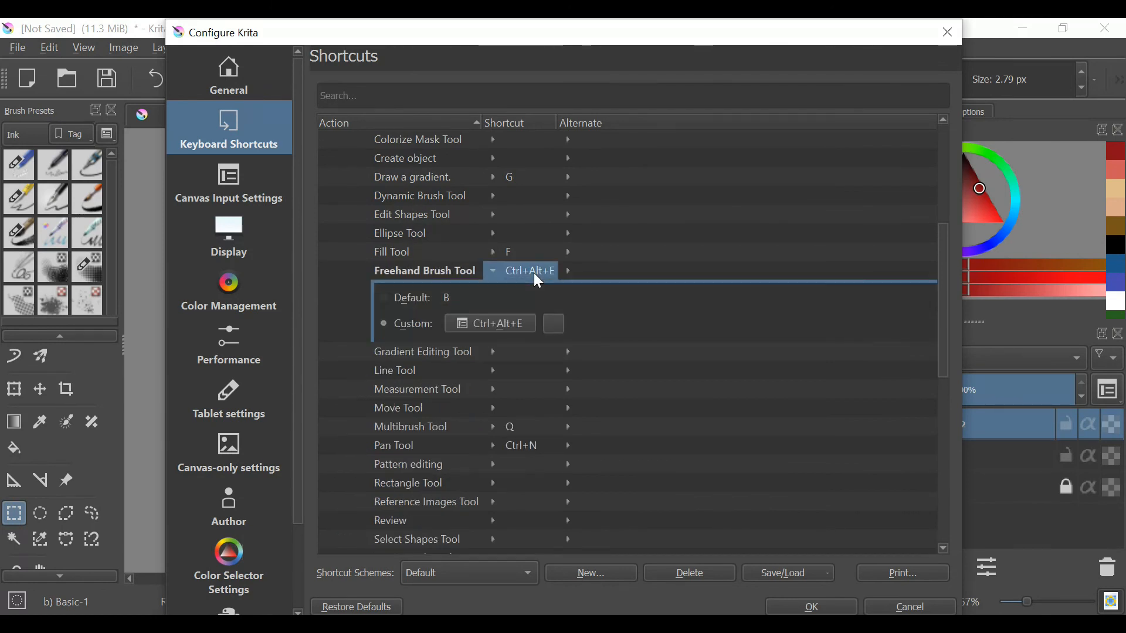
left_click(508, 328)
key("q")
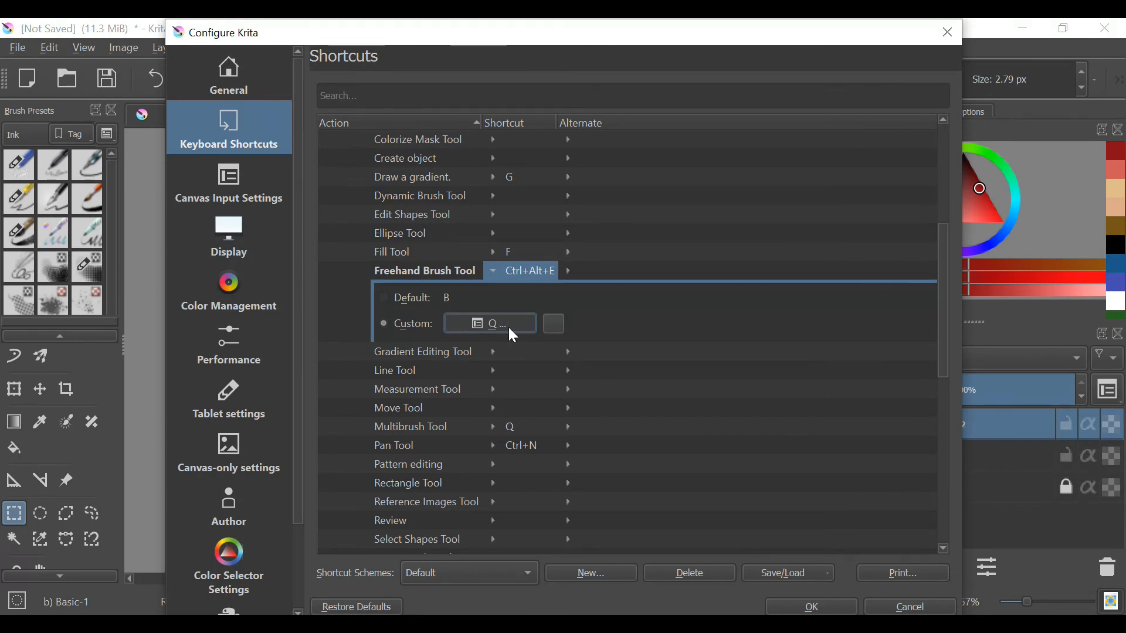
key("Return")
left_click(817, 608)
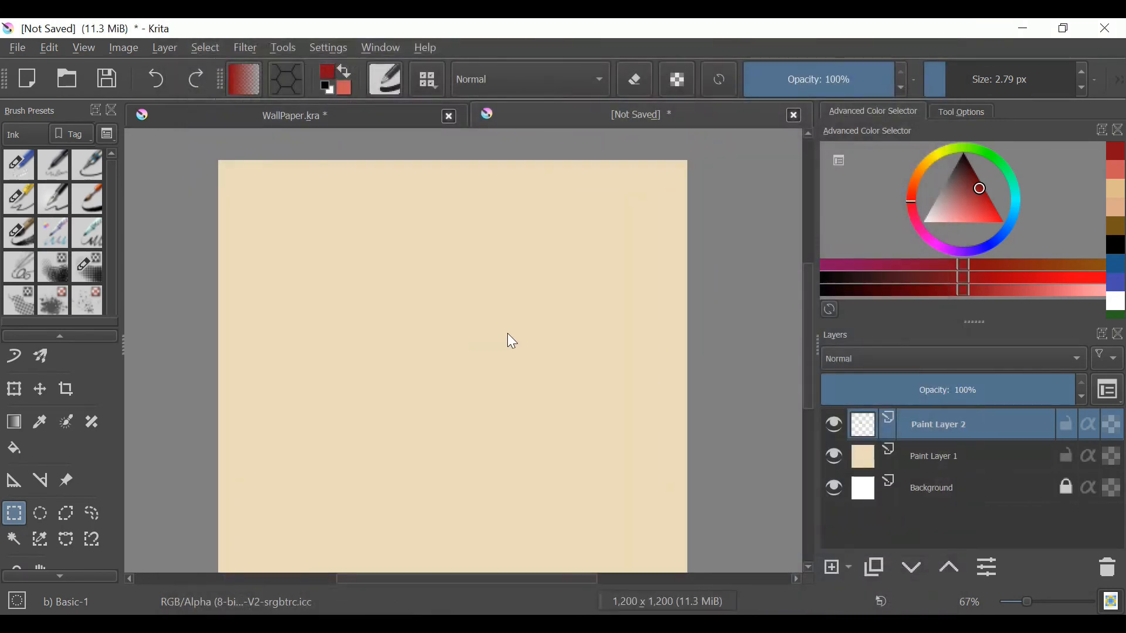
Test the brush and pan tool shortcuts on the canvas, shifting and zooming the view
key("q")
key("h")
mouse_move(480, 322)
left_mouse_down()
mouse_move(553, 320)
mouse_move(500, 394)
mouse_move(391, 415)
left_mouse_up()
scroll(531, 339, "up", 2)
key("b")
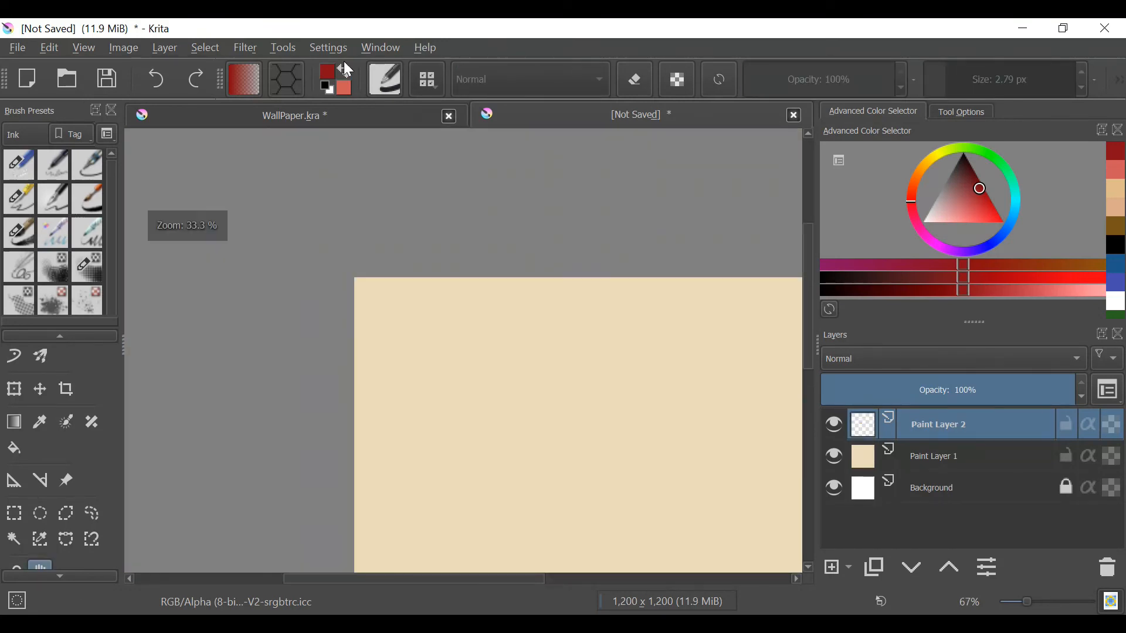
Review the keyboard shortcut categories again and close the configuration dialog
left_click(328, 48)
key("Escape")
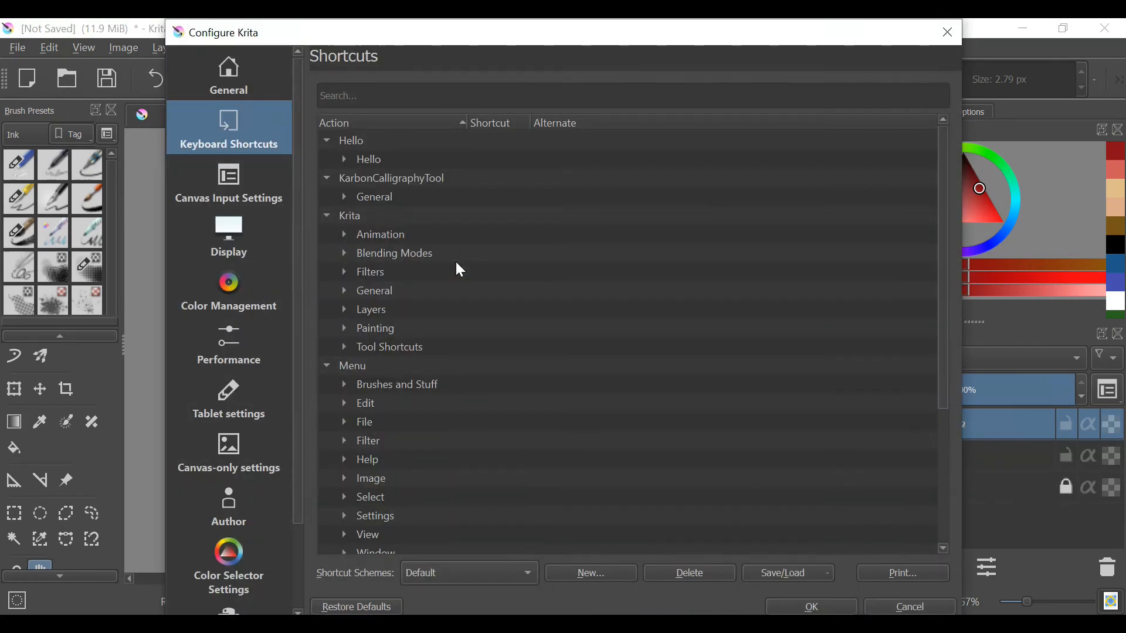
scroll(523, 246, "down", 4)
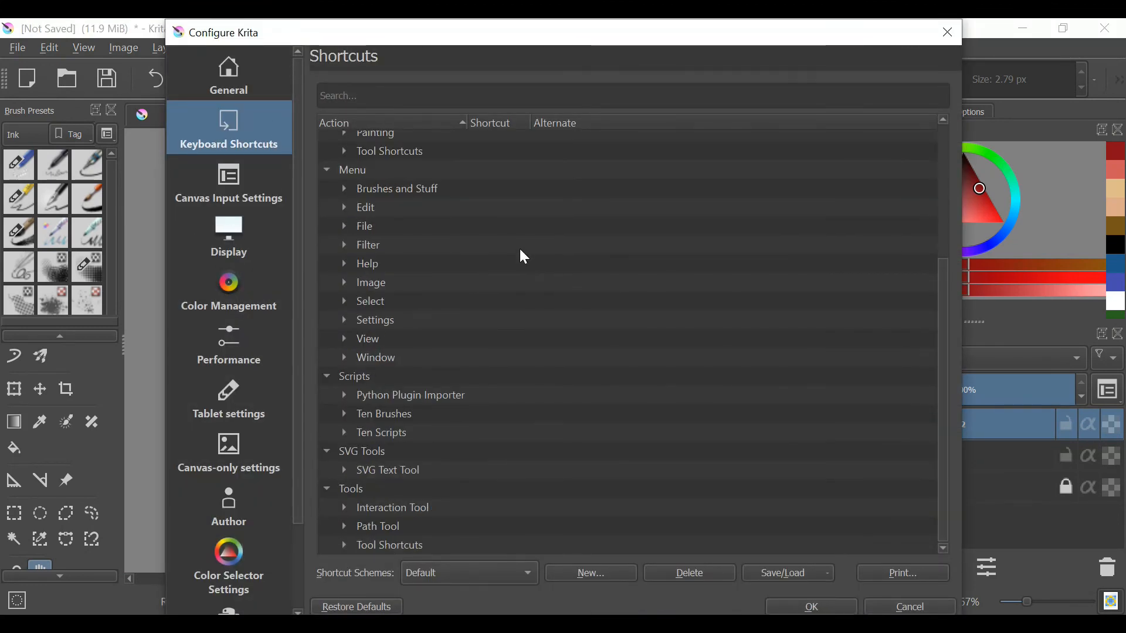
scroll(519, 248, "up", 4)
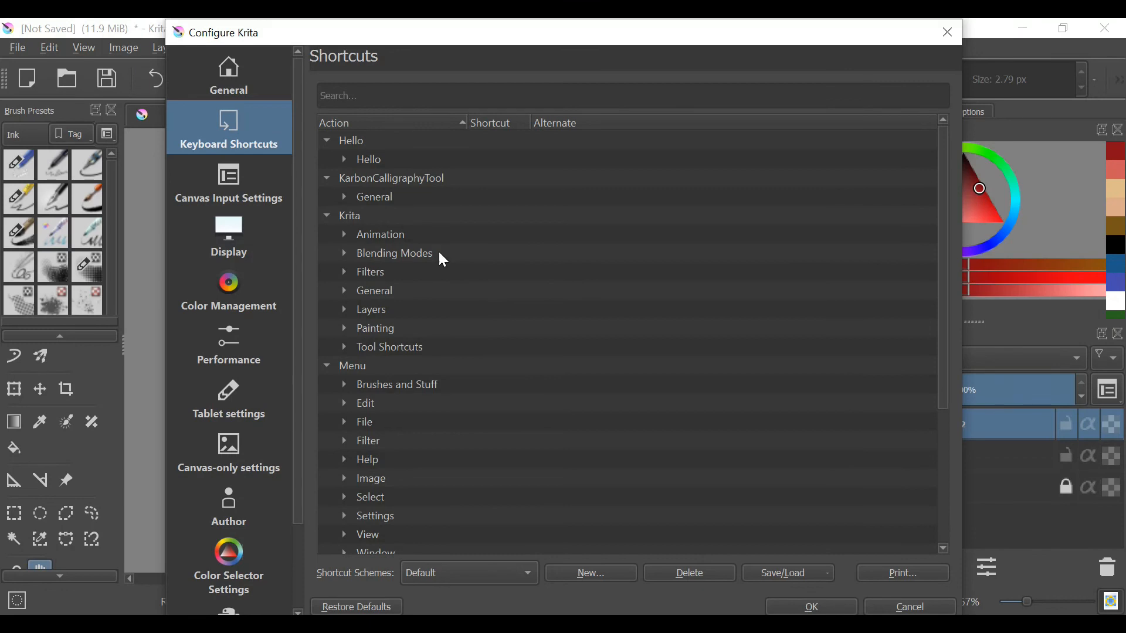
scroll(434, 252, "down", 4)
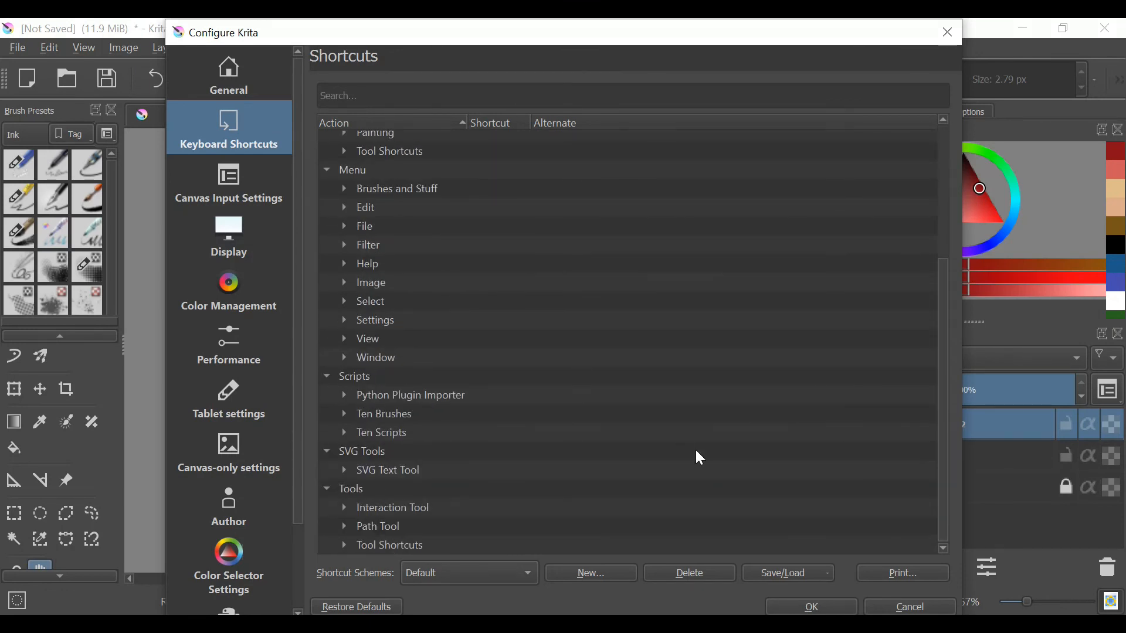
left_click(827, 607)
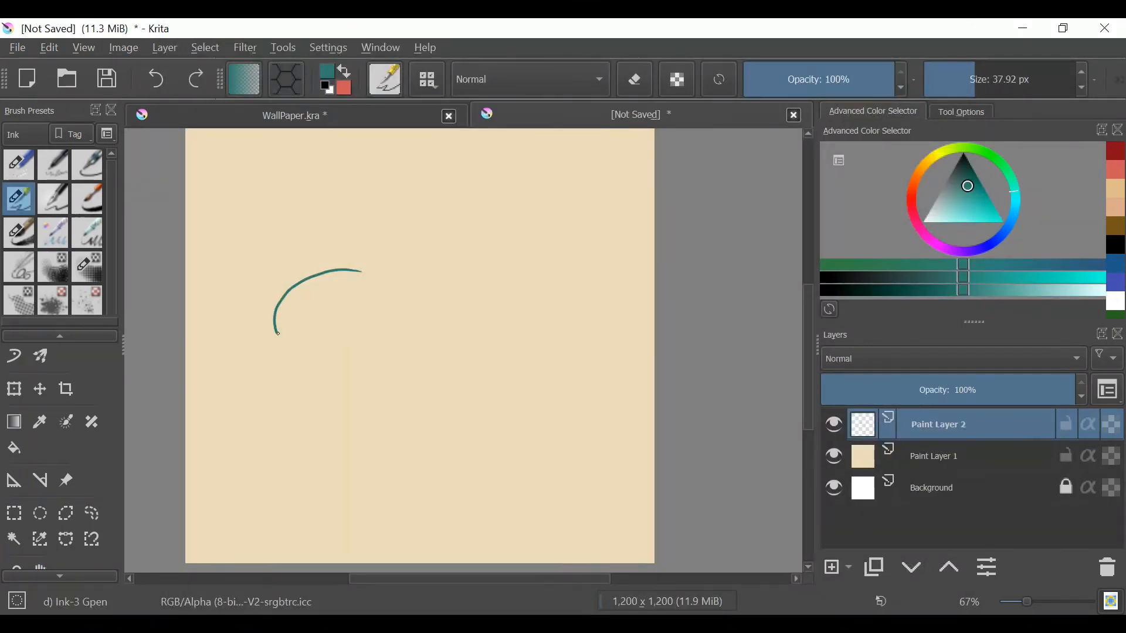
Draw the outlined petals of a flower in teal on Paint Layer 2 with the Ink-3 Gpen brush
left_click_drag(351, 285, 363, 280)
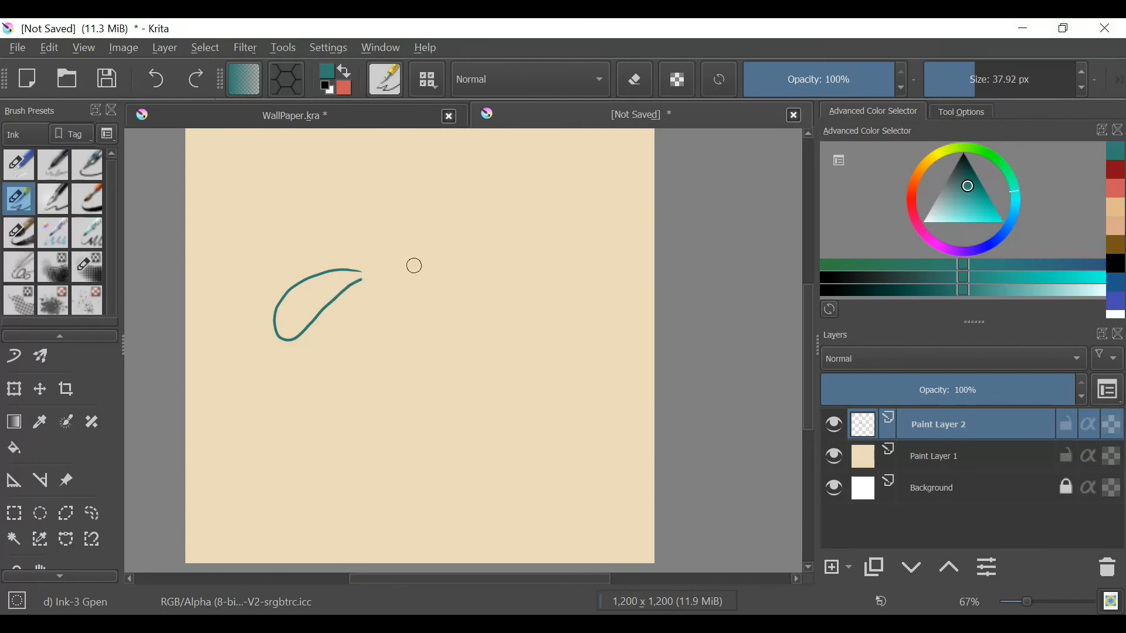
mouse_move(346, 324)
left_mouse_down()
mouse_move(350, 343)
mouse_move(411, 339)
left_mouse_up()
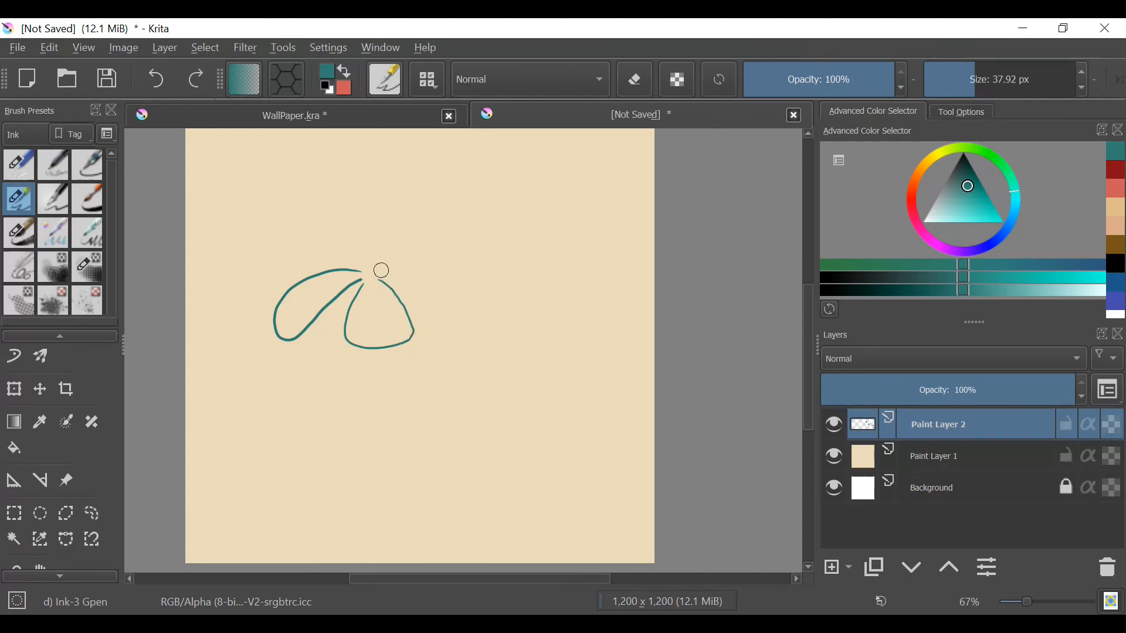
left_click_drag(397, 272, 424, 280)
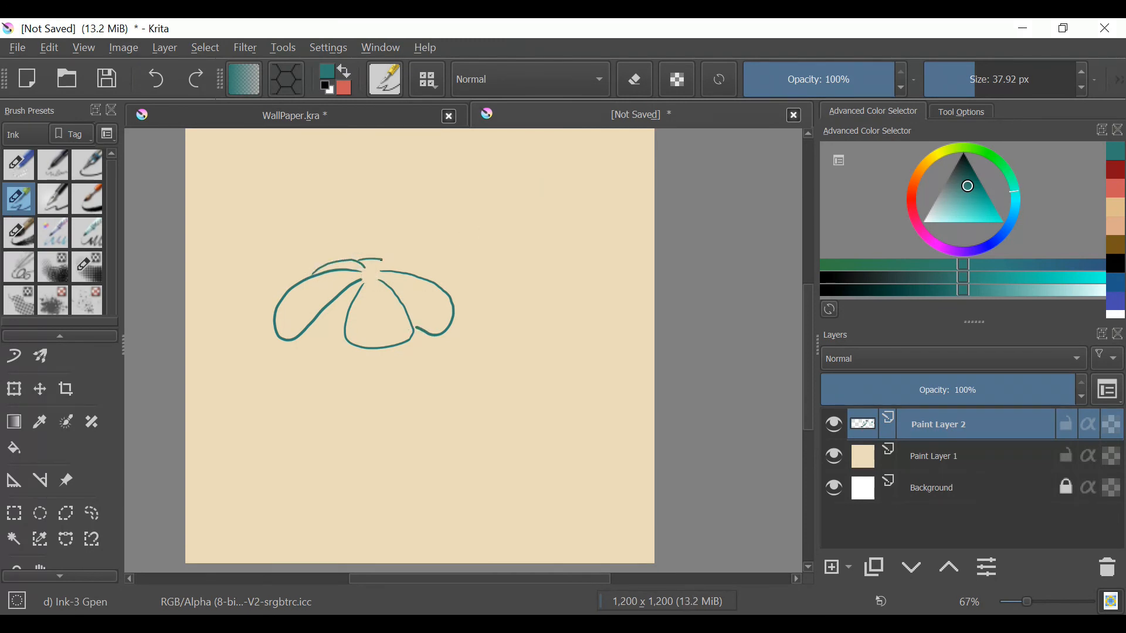
left_click_drag(304, 335, 347, 328)
Add a dark green stem and leaf below the petals and outline the flower's round centre in yellow
left_click(997, 159)
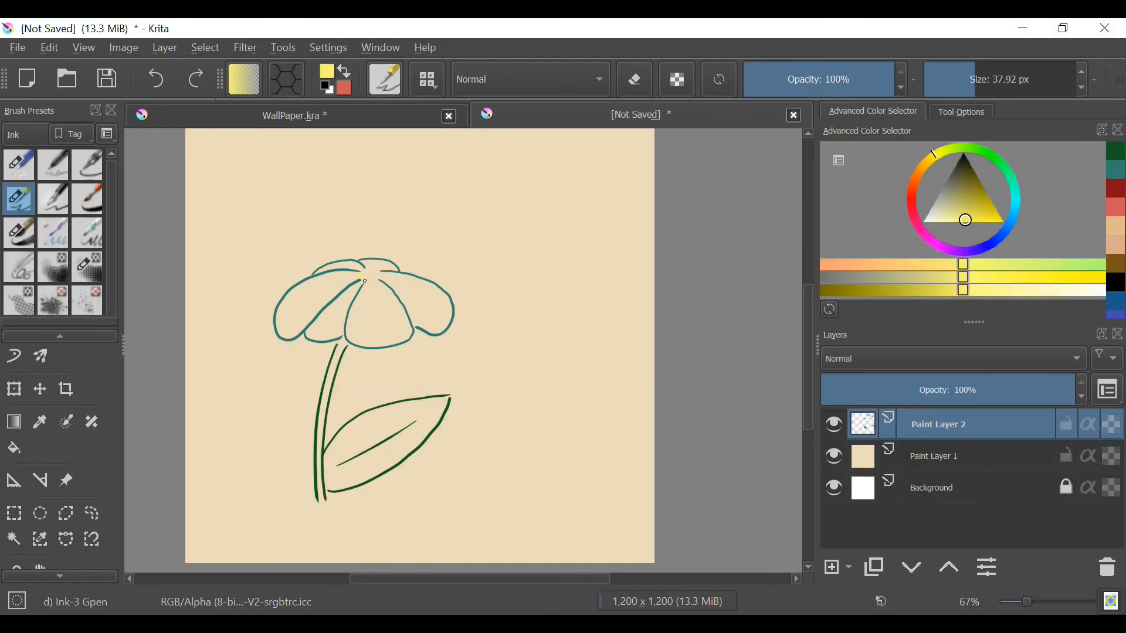
left_click_drag(372, 267, 370, 268)
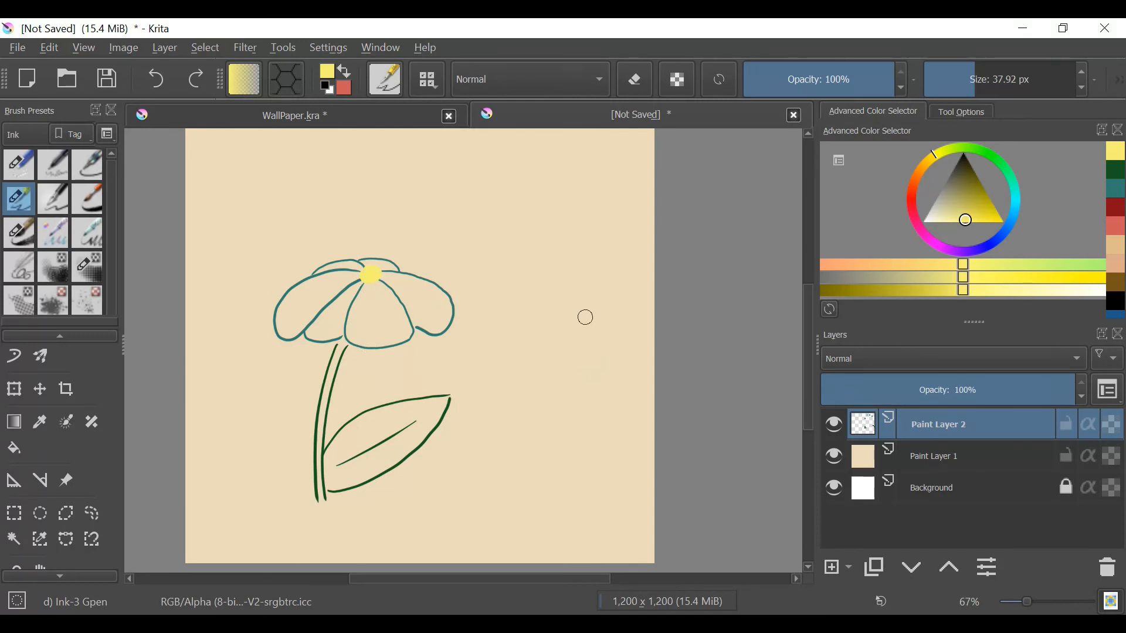
key("ctrl+z")
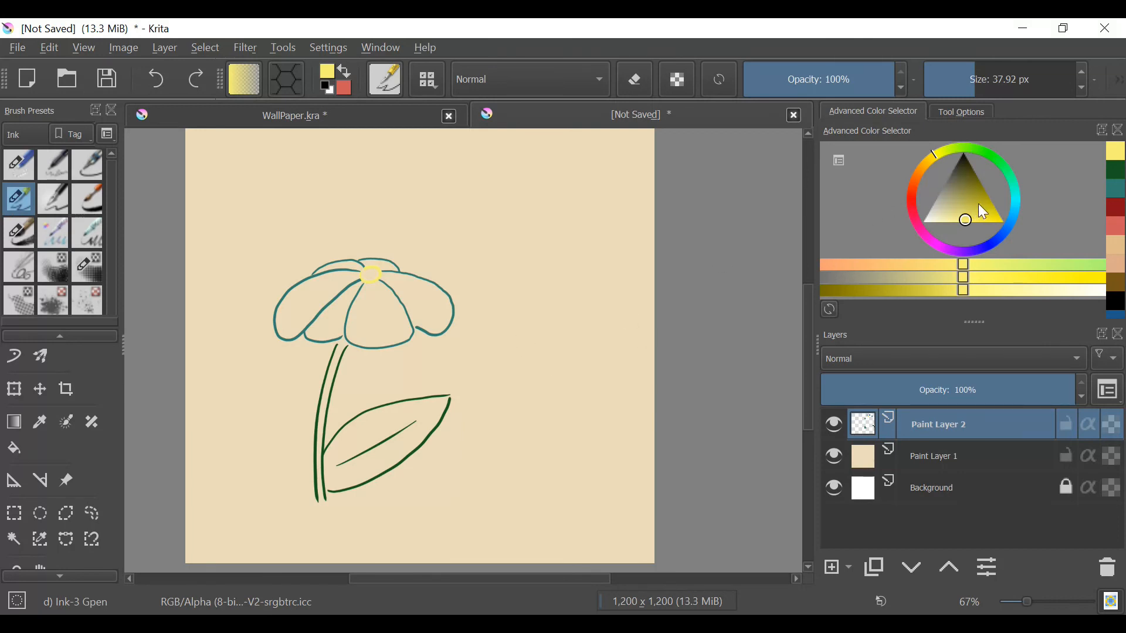
Draw medium green grass blades around the base of the flower's stem, undoing the unwanted last strokes
left_click(985, 155)
left_click(972, 175)
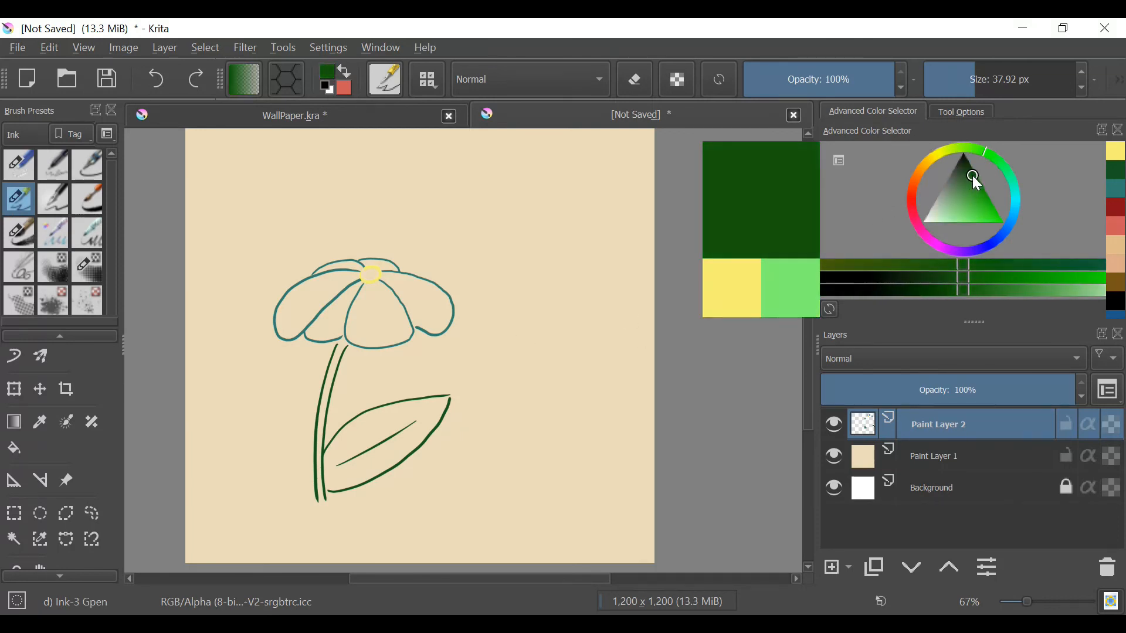
left_click_drag(969, 168, 966, 185)
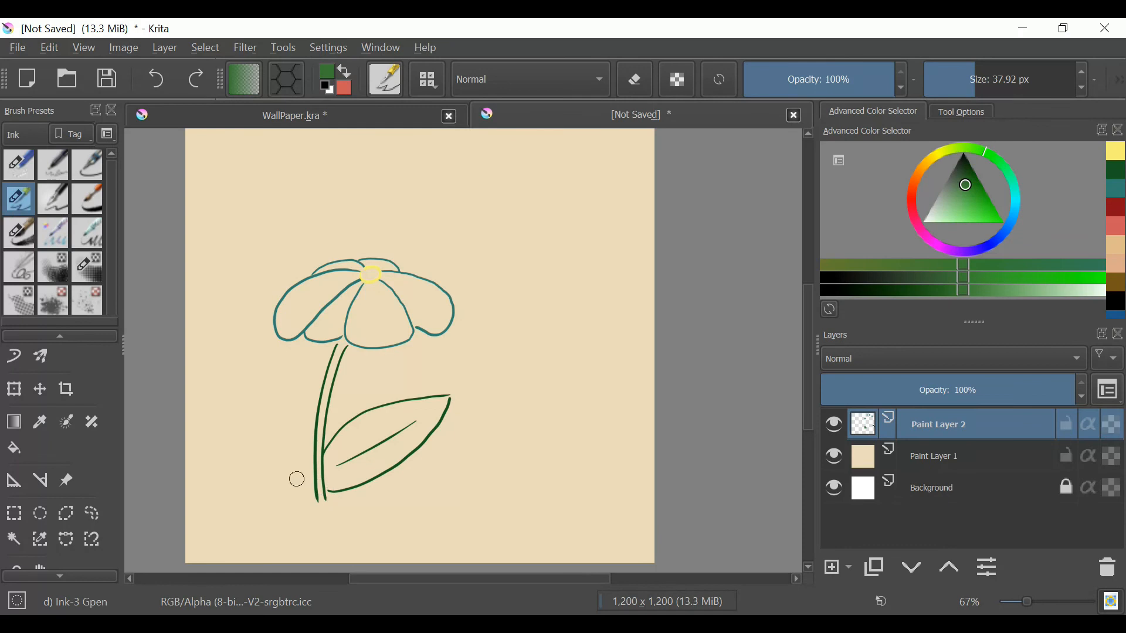
mouse_move(184, 492)
left_mouse_down()
mouse_move(206, 424)
mouse_move(201, 499)
mouse_move(212, 469)
mouse_move(218, 496)
mouse_move(238, 427)
mouse_move(234, 473)
mouse_move(258, 437)
mouse_move(265, 492)
mouse_move(274, 478)
mouse_move(290, 497)
mouse_move(300, 446)
mouse_move(307, 502)
mouse_move(336, 502)
left_mouse_up()
key("ctrl+z")
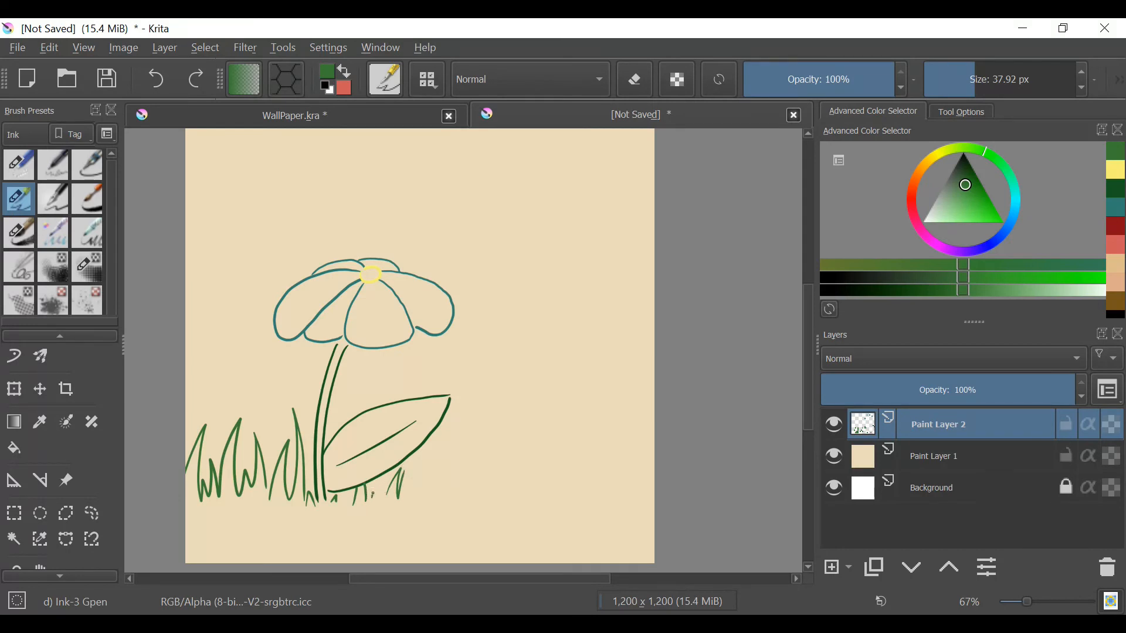
key("ctrl+z")
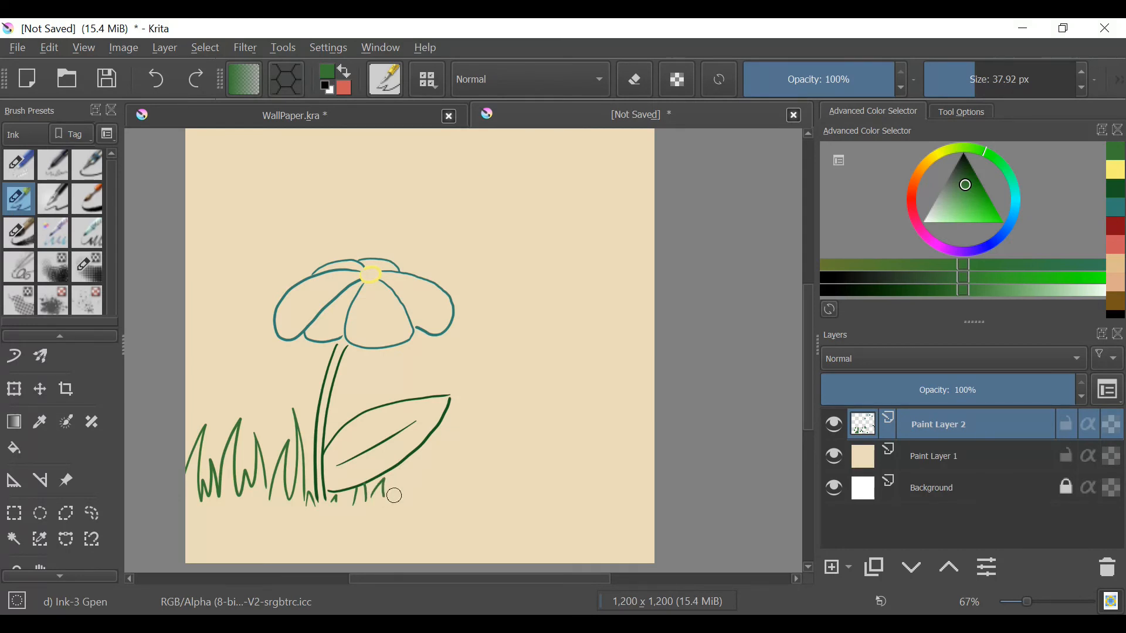